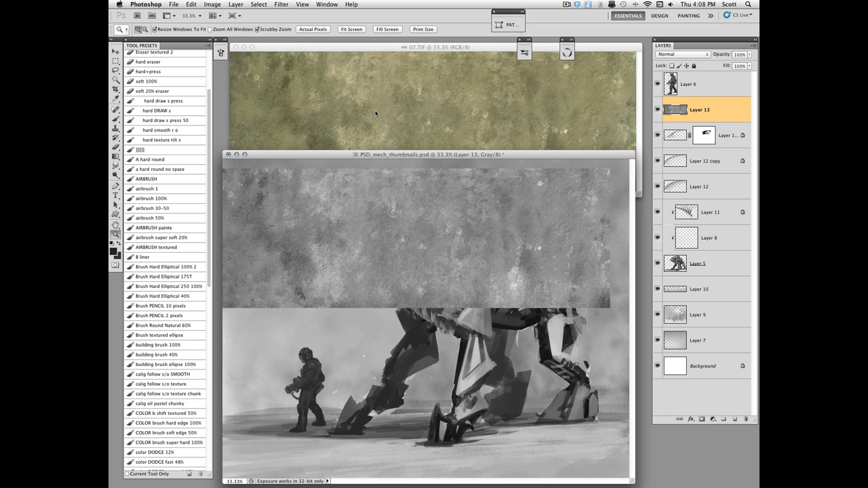
# Undo adding the grayscale texture and convert the mech painting to RGB color mode without flattening its layers.
pyautogui.press('super+z')
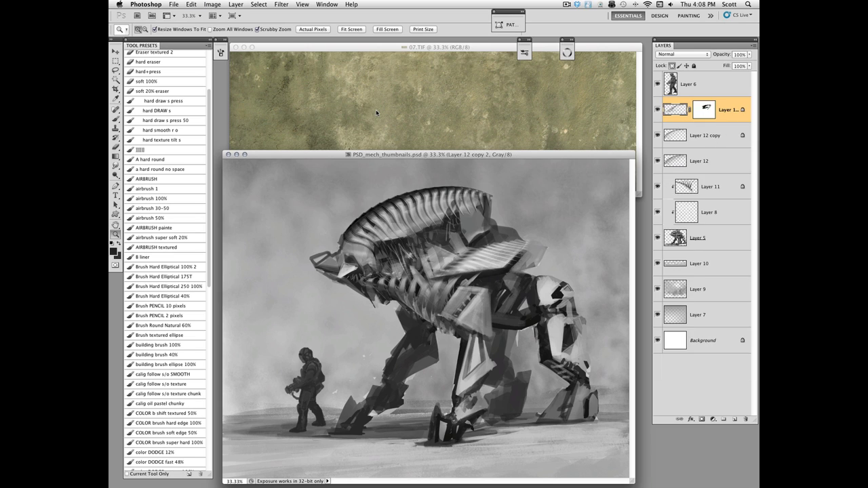
pyautogui.click(376, 110)
pyautogui.click(281, 245)
pyautogui.click(217, 4)
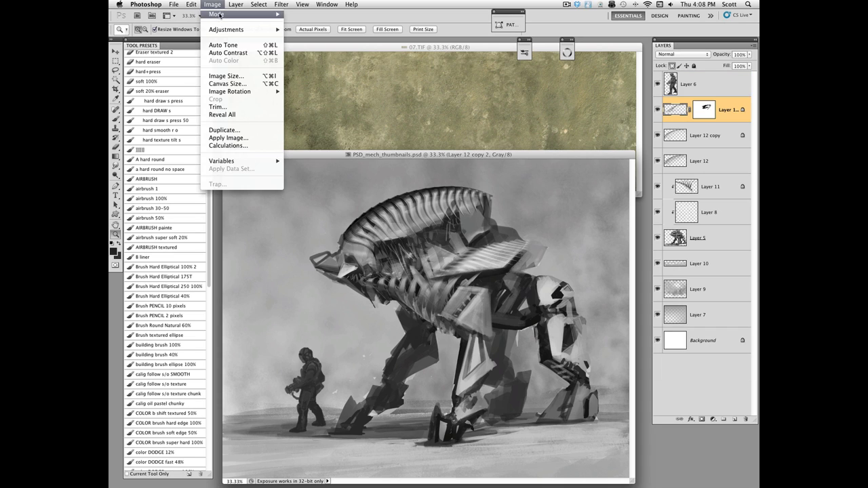
pyautogui.moveTo(219, 14)
pyautogui.click(298, 49)
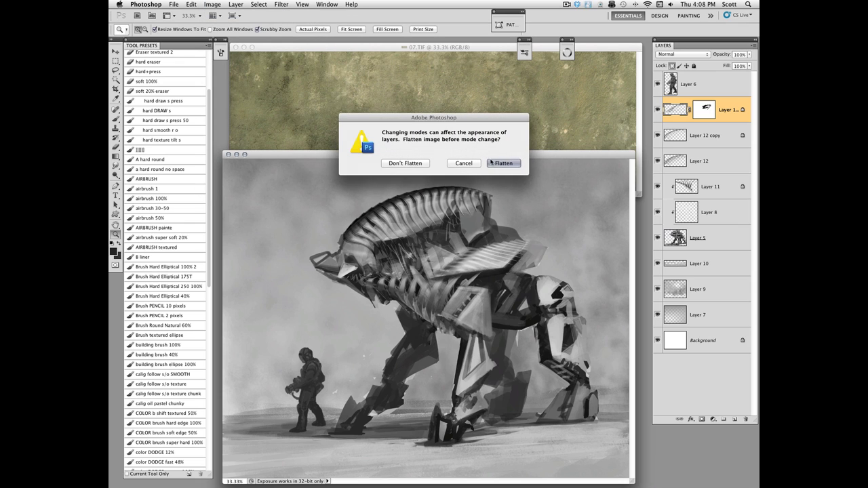
pyautogui.click(410, 164)
# Copy the green rusty texture from 07.TIF into the mech painting as a new layer and close the texture file.
pyautogui.click(372, 60)
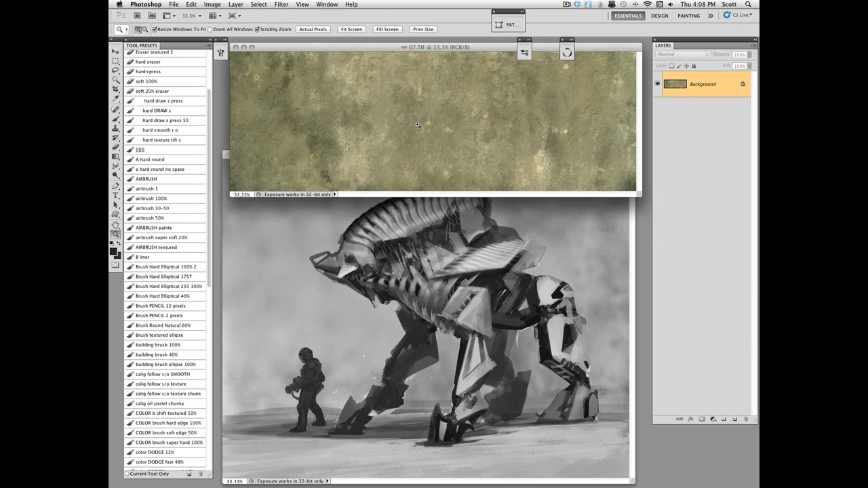
pyautogui.moveTo(393, 242); pyautogui.dragTo(404, 234)
pyautogui.click(371, 122)
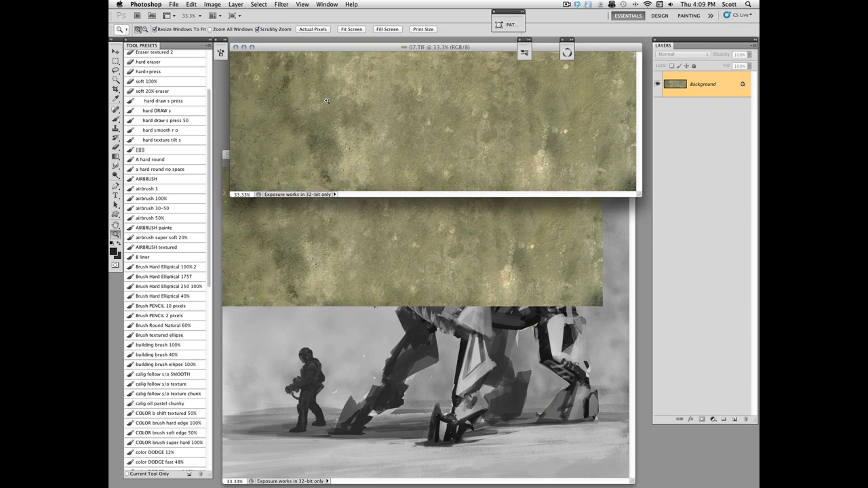
pyautogui.press('super+w')
pyautogui.press('f')
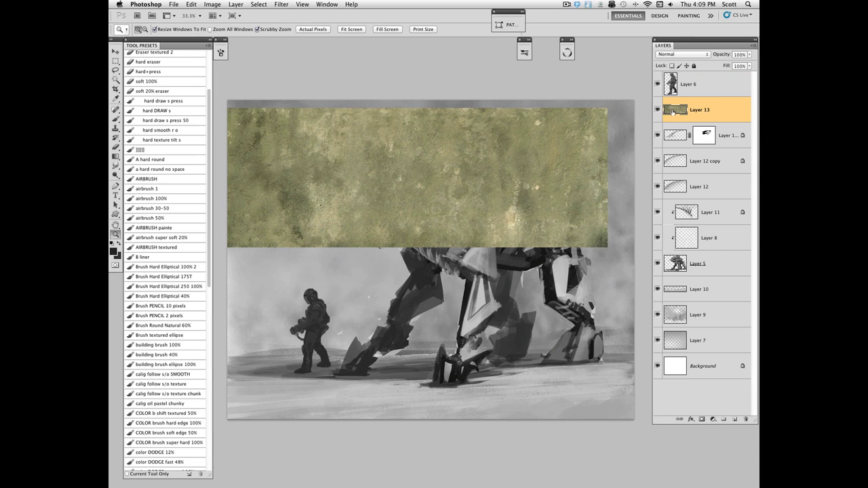
# Place texture Layer 13 directly above Layer 11, clip it to the mech, and stretch it to cover the whole mech.
pyautogui.moveTo(673, 109); pyautogui.dragTo(678, 212)
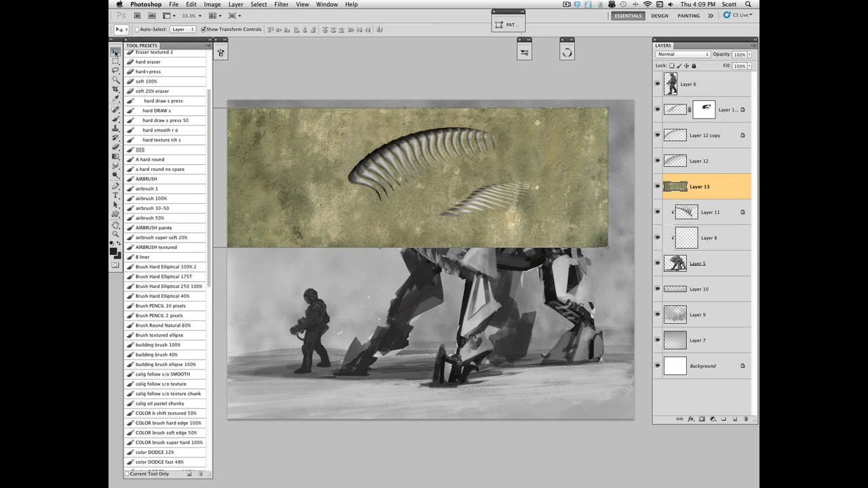
pyautogui.keyDown('alt'); pyautogui.click(718, 198); pyautogui.keyUp('alt')
pyautogui.press('super+t')
pyautogui.moveTo(411, 379); pyautogui.dragTo(412, 399)
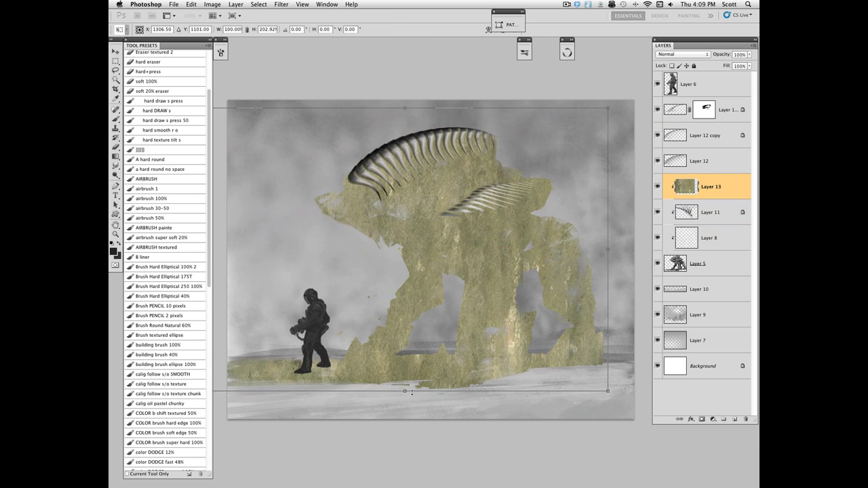
pyautogui.moveTo(469, 287)
pyautogui.mouseDown()
pyautogui.moveTo(475, 256)
pyautogui.moveTo(481, 300)
pyautogui.mouseUp()
pyautogui.moveTo(625, 265); pyautogui.dragTo(642, 263)
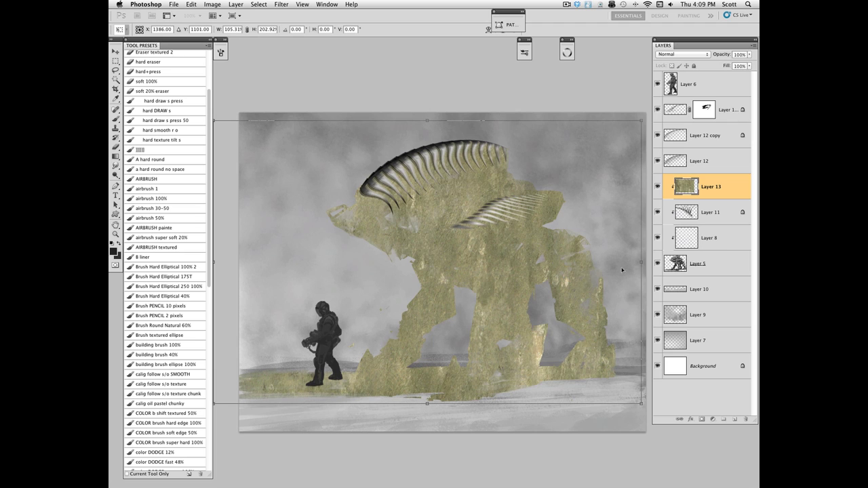
pyautogui.press('Return')
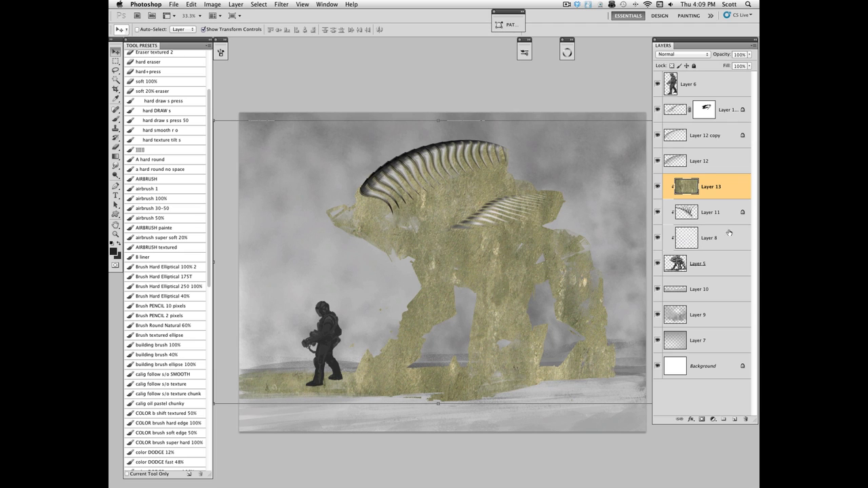
# Set Layer 13's blend mode to Overlay and clip a duplicate of it to Layer 12 copy.
pyautogui.click(701, 56)
pyautogui.click(678, 147)
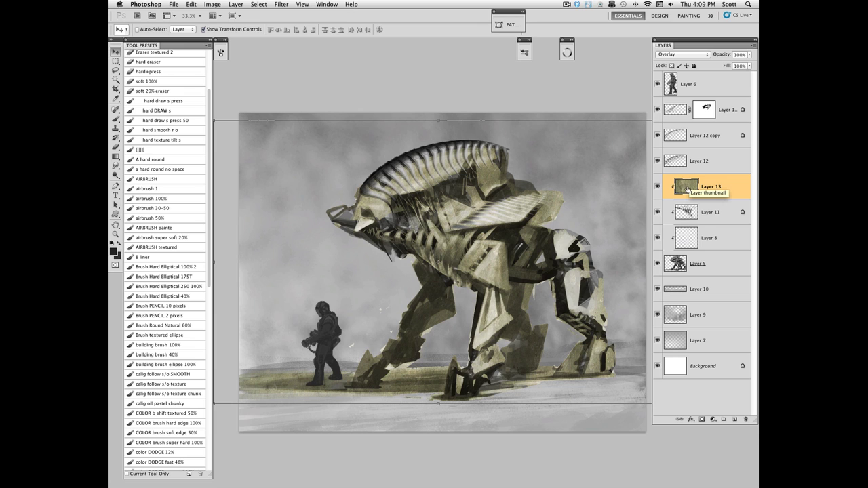
pyautogui.moveTo(687, 187); pyautogui.dragTo(700, 130)
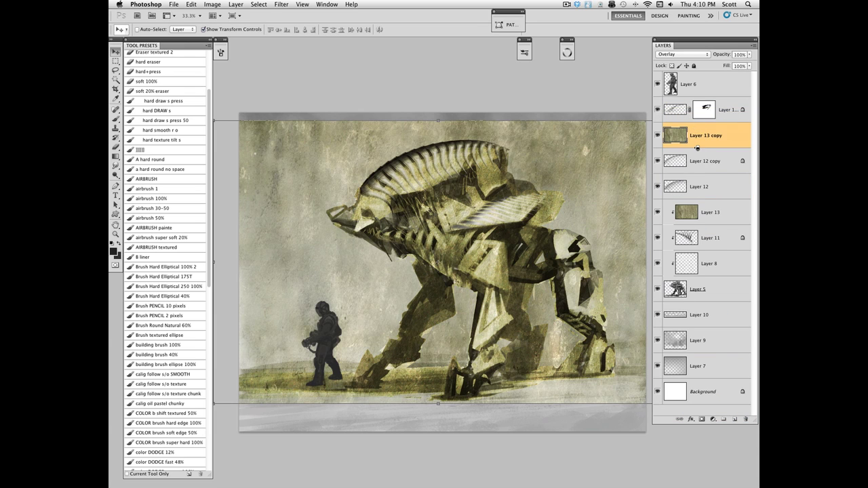
pyautogui.keyDown('alt'); pyautogui.click(697, 148); pyautogui.keyUp('alt')
# Lower the output white level of Layer 12 copy to 199 with Levels.
pyautogui.click(681, 163)
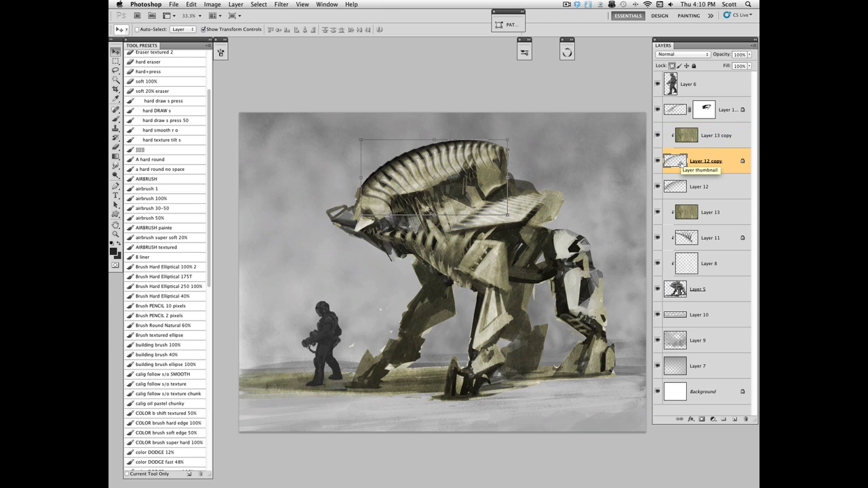
pyautogui.press('super+l')
pyautogui.moveTo(693, 277); pyautogui.dragTo(668, 279)
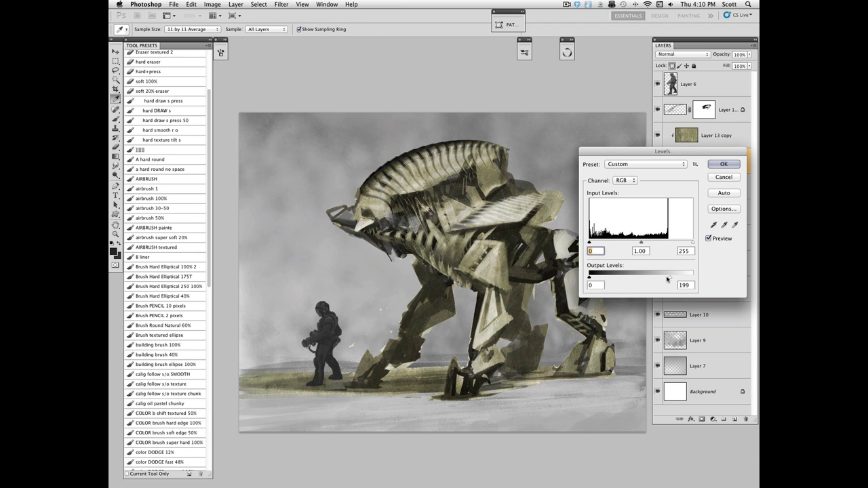
pyautogui.click(725, 166)
# Duplicate texture Layer 13 above the masked rib layer below Layer 6 and clip the duplicate to it.
pyautogui.click(691, 215)
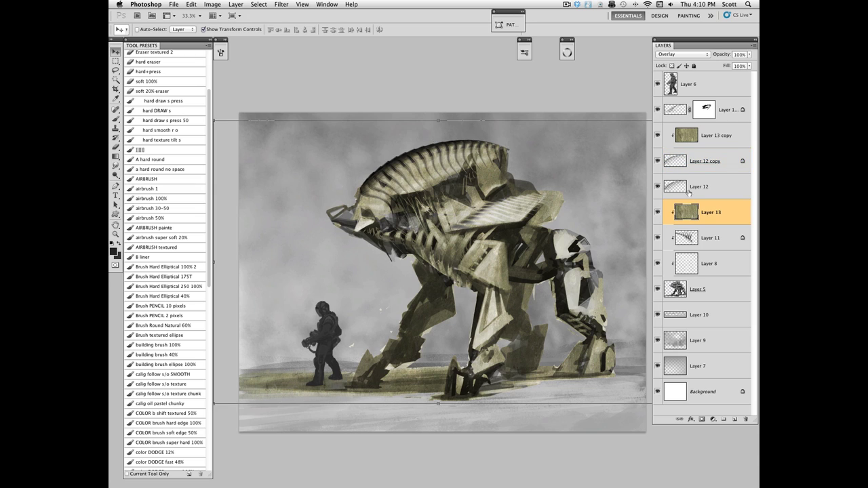
pyautogui.click(659, 188)
pyautogui.click(658, 188)
pyautogui.moveTo(688, 216); pyautogui.dragTo(690, 111)
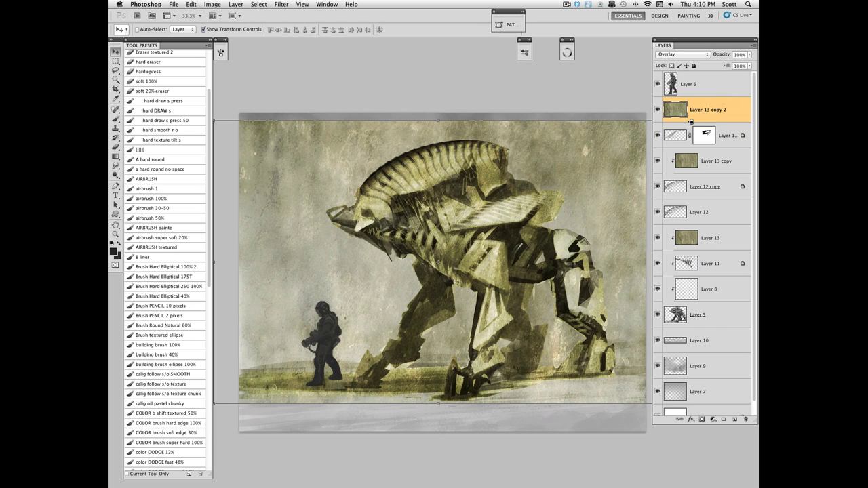
pyautogui.keyDown('alt'); pyautogui.click(691, 122); pyautogui.keyUp('alt')
# Adjust the masked rib layer with Levels, setting the output white to 223 and raising the input black level.
pyautogui.click(678, 135)
pyautogui.hotkey('ctrl', 'l')
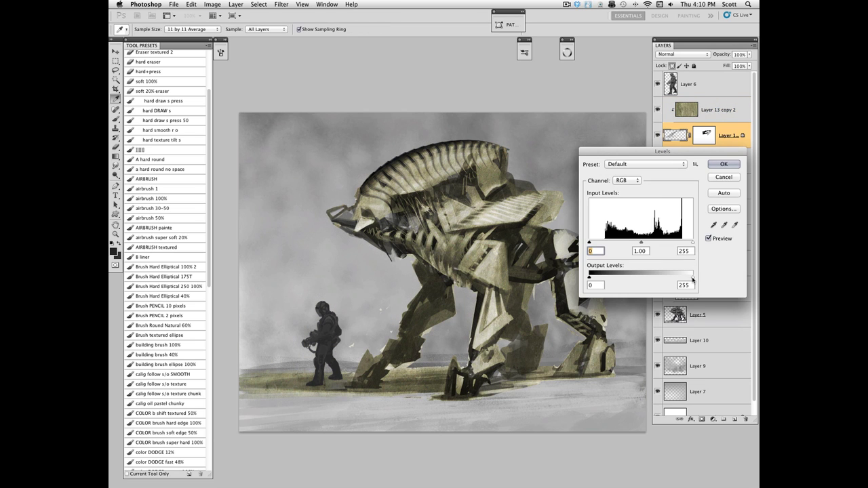
pyautogui.moveTo(693, 278)
pyautogui.mouseDown()
pyautogui.moveTo(665, 279)
pyautogui.moveTo(680, 279)
pyautogui.mouseUp()
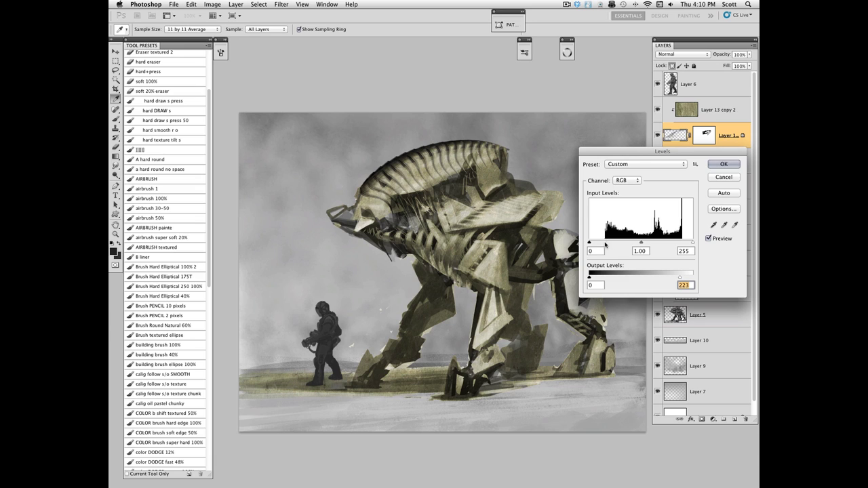
pyautogui.moveTo(589, 243); pyautogui.dragTo(657, 241)
pyautogui.press('Return')
pyautogui.press('v')
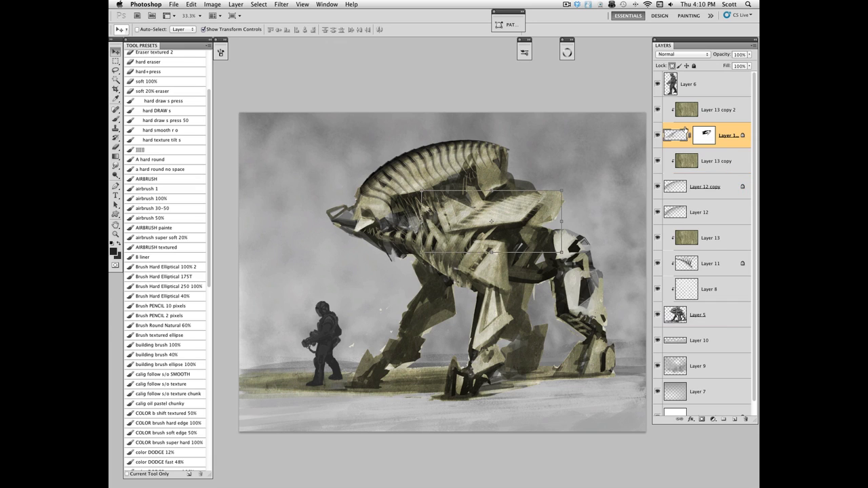
# Duplicate Layer 13, place the unclipped duplicate below Layer 5, and stretch it to cover the full canvas.
pyautogui.click(675, 110)
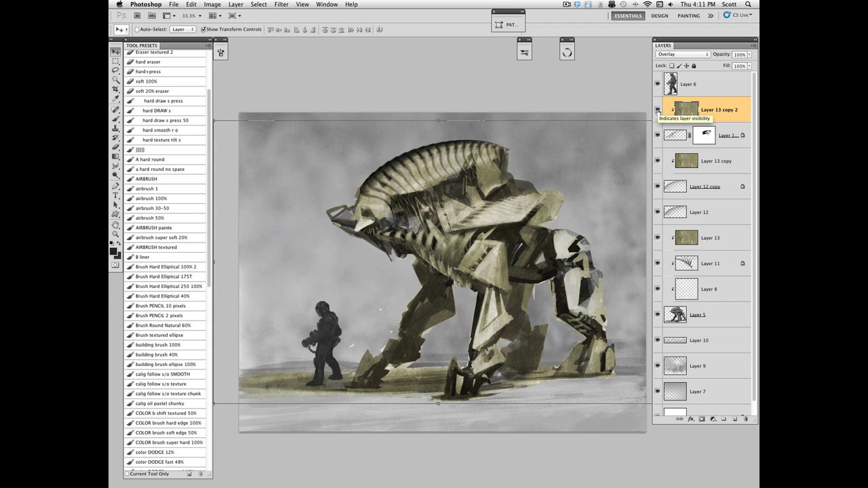
pyautogui.click(697, 246)
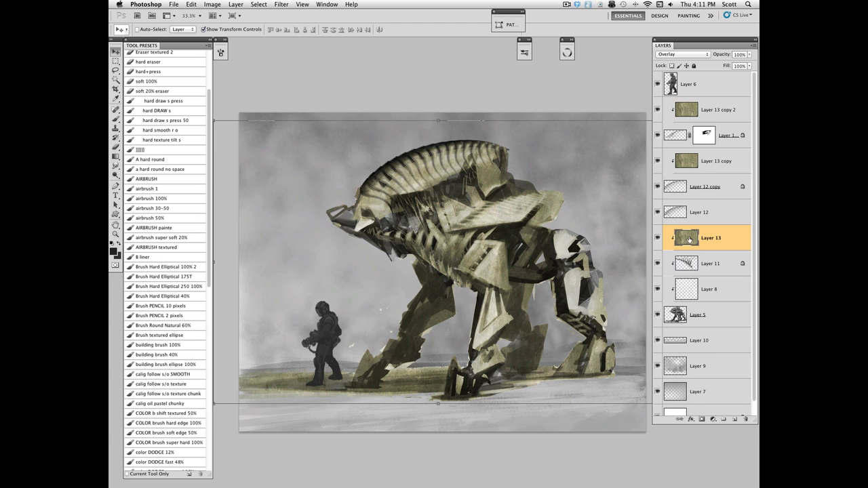
pyautogui.press('super+j')
pyautogui.moveTo(684, 243); pyautogui.dragTo(686, 352)
pyautogui.moveTo(439, 404); pyautogui.dragTo(438, 435)
pyautogui.moveTo(438, 121); pyautogui.dragTo(439, 103)
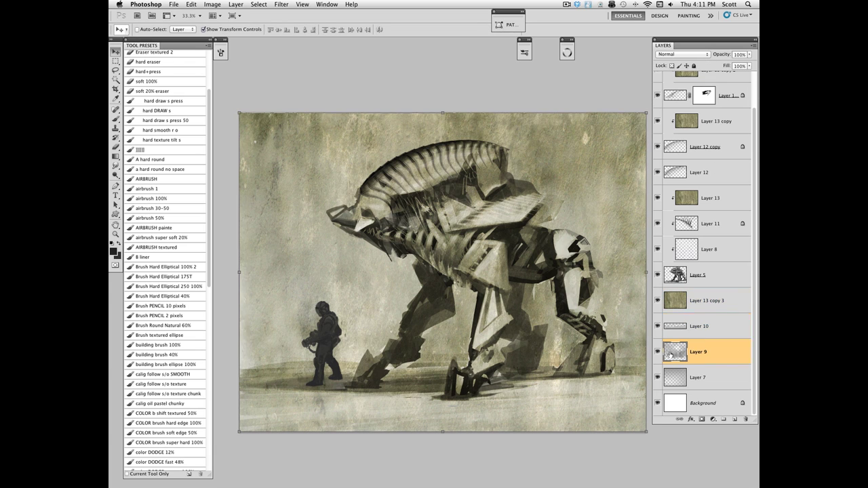
# Reduce the opacity of Layer 9 to about 73%.
pyautogui.click(683, 354)
pyautogui.moveTo(749, 54)
pyautogui.mouseDown()
pyautogui.moveTo(746, 64)
pyautogui.moveTo(731, 64)
pyautogui.moveTo(740, 64)
pyautogui.mouseUp()
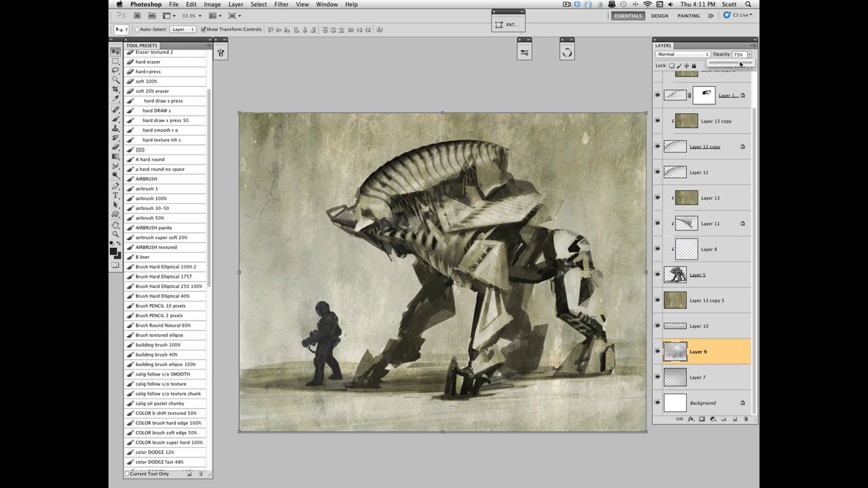
# Duplicate mech Layer 5 and clip Layer 8, Layer 11 and Layer 13 to the duplicate again.
pyautogui.click(678, 276)
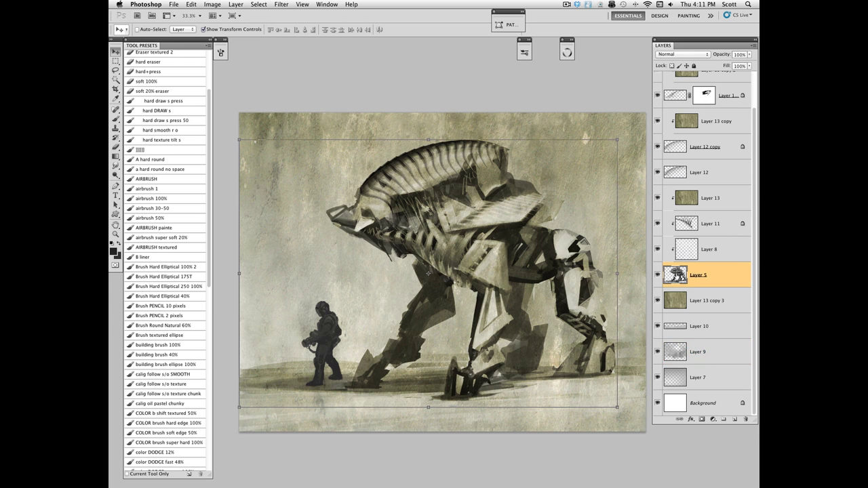
pyautogui.moveTo(678, 277); pyautogui.dragTo(735, 419)
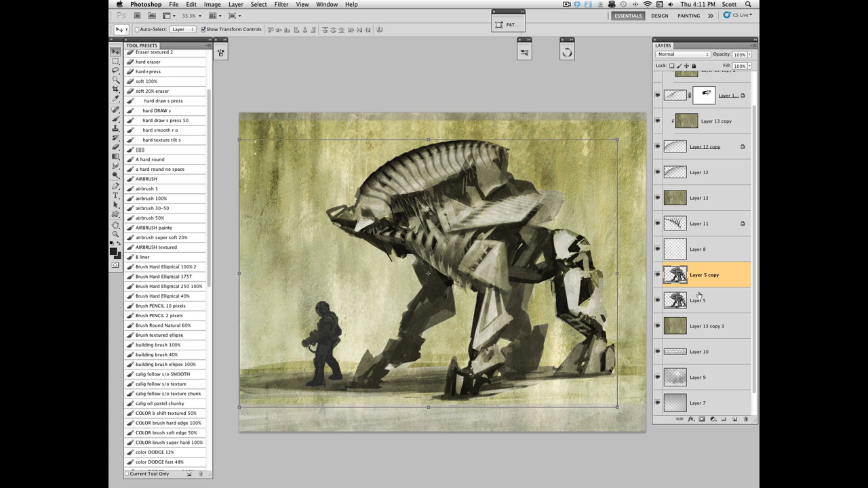
pyautogui.keyDown('alt'); pyautogui.click(700, 262); pyautogui.keyUp('alt')
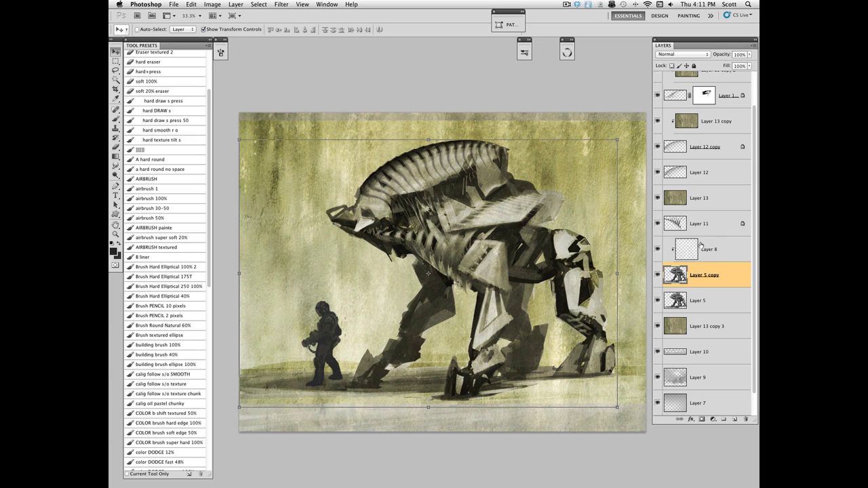
pyautogui.keyDown('alt'); pyautogui.click(705, 236); pyautogui.keyUp('alt')
pyautogui.keyDown('alt'); pyautogui.click(708, 211); pyautogui.keyUp('alt')
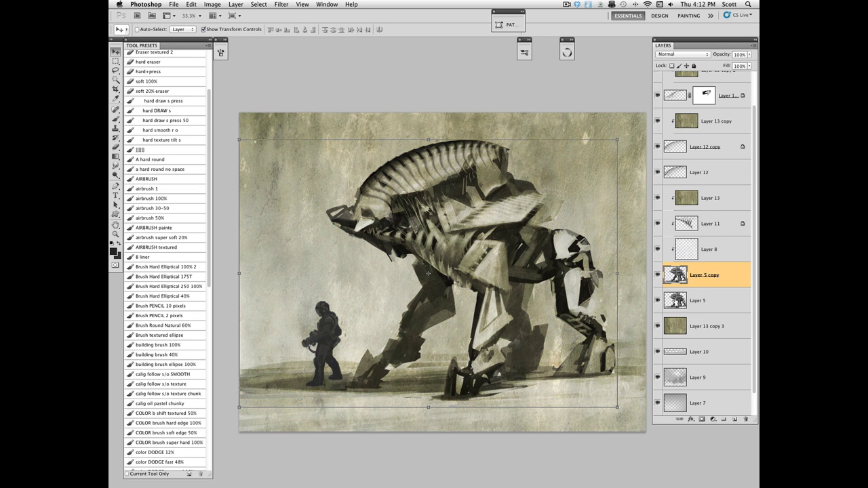
# Check Layer 5's contribution by toggling its visibility, and lower Layer 5 copy's output white level to 220 with Levels.
pyautogui.click(677, 302)
pyautogui.click(658, 303)
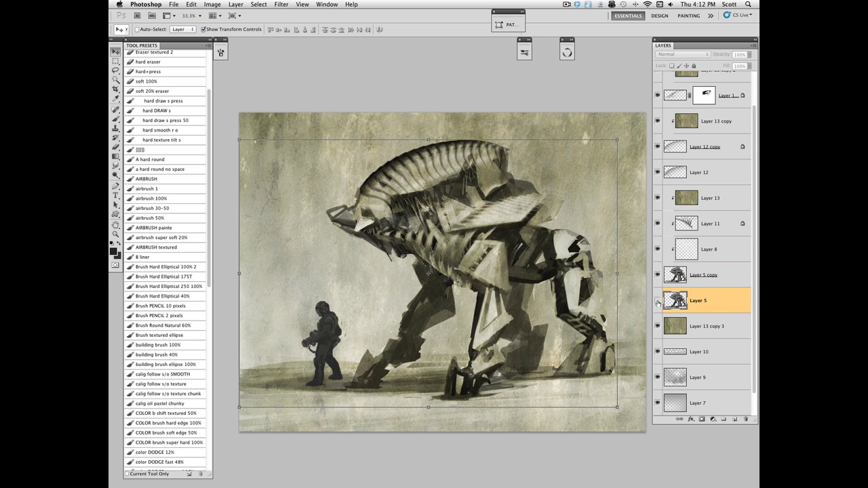
pyautogui.click(658, 303)
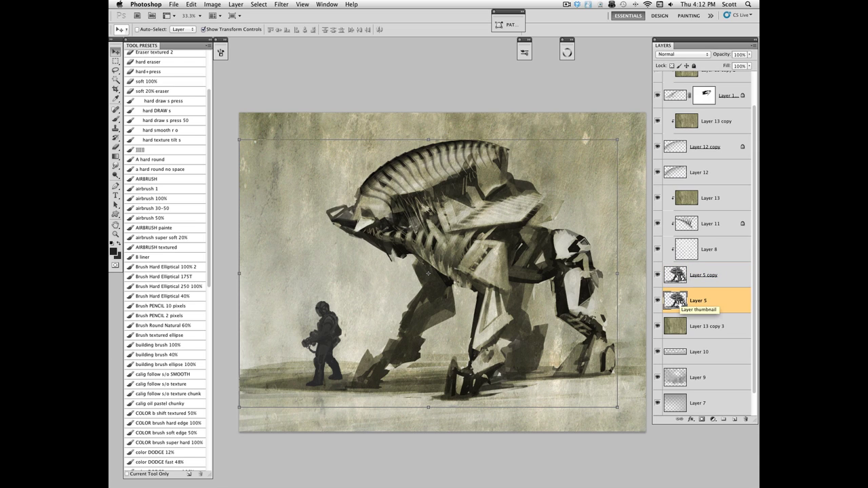
pyautogui.click(692, 276)
pyautogui.press('super+l')
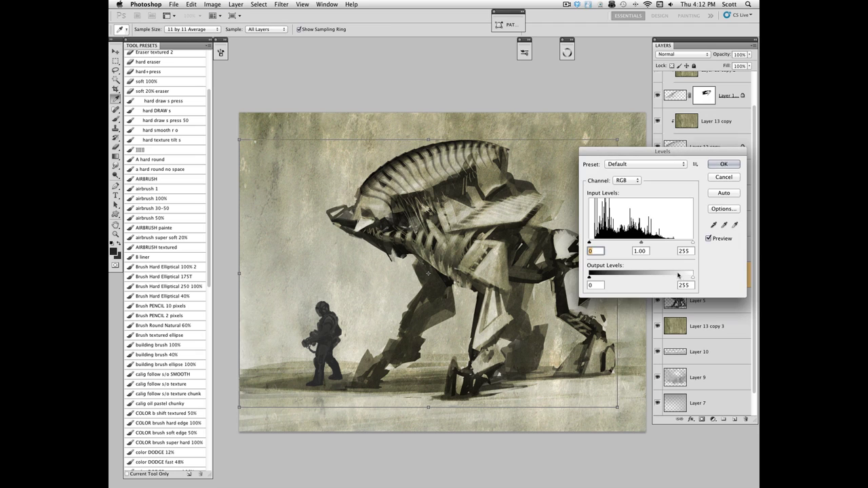
pyautogui.moveTo(667, 151); pyautogui.dragTo(668, 54)
pyautogui.moveTo(686, 181); pyautogui.dragTo(677, 181)
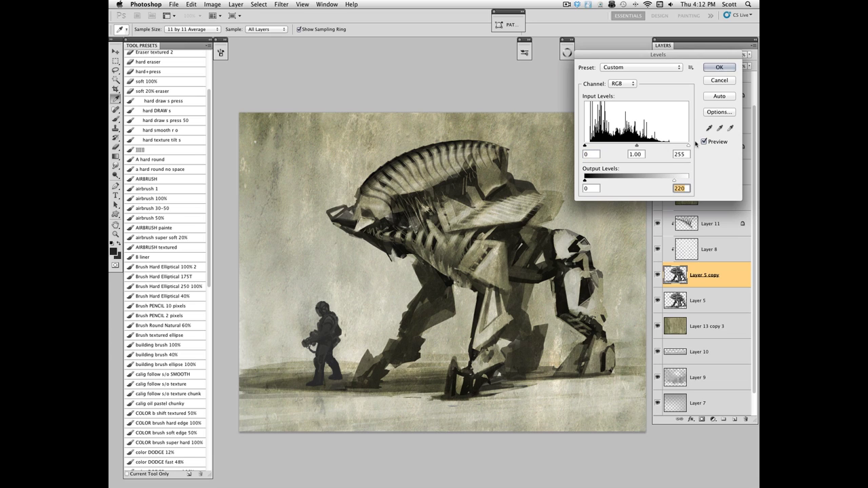
pyautogui.click(719, 67)
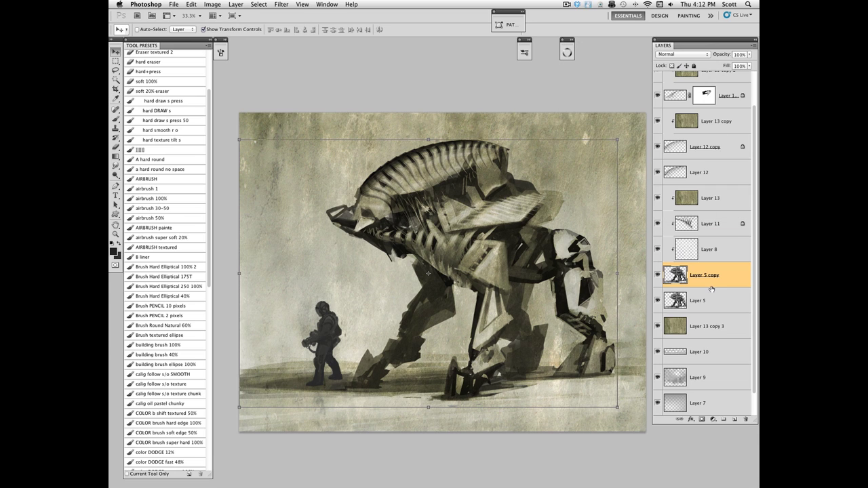
# Compare the mech with and without clipped Layer 8, leaving Layer 8 hidden and selected.
pyautogui.keyDown('shift'); pyautogui.click(692, 252); pyautogui.keyUp('shift')
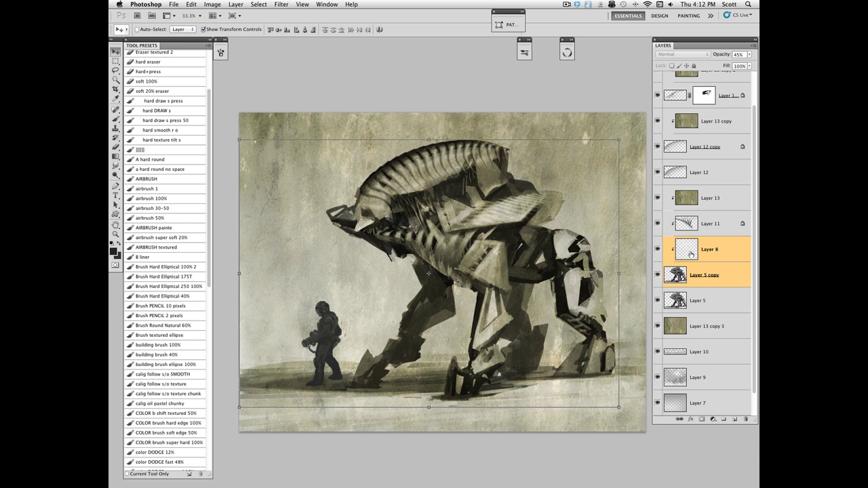
pyautogui.click(680, 270)
pyautogui.keyDown('shift'); pyautogui.click(687, 251); pyautogui.keyUp('shift')
pyautogui.keyDown('super'); pyautogui.click(689, 255); pyautogui.keyUp('super')
pyautogui.click(658, 250)
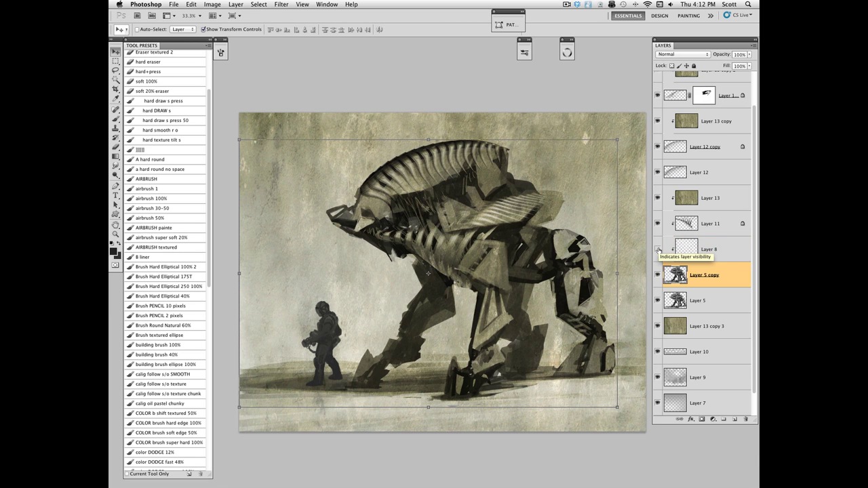
pyautogui.click(658, 249)
pyautogui.click(659, 250)
pyautogui.click(658, 249)
pyautogui.click(658, 250)
pyautogui.click(673, 249)
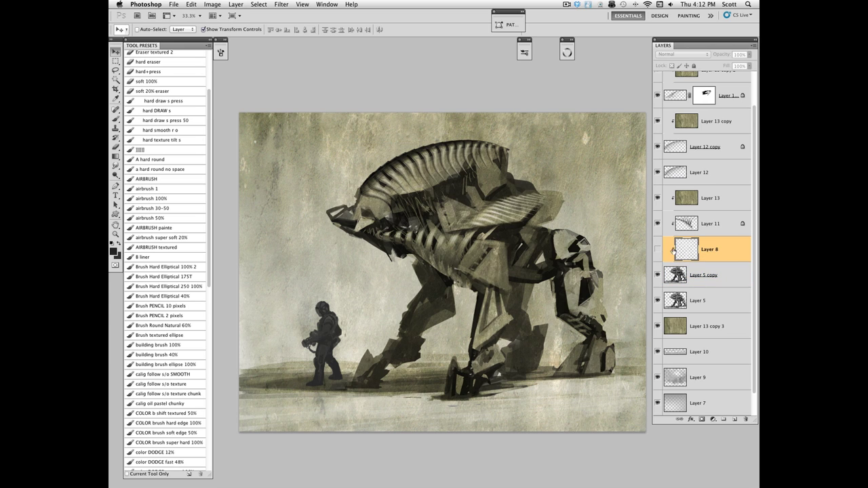
# Show Layer 8, move it above Layer 13 in the clipped stack, compare its effect, and reduce its opacity to 30%.
pyautogui.click(658, 249)
pyautogui.moveTo(685, 250); pyautogui.dragTo(675, 204)
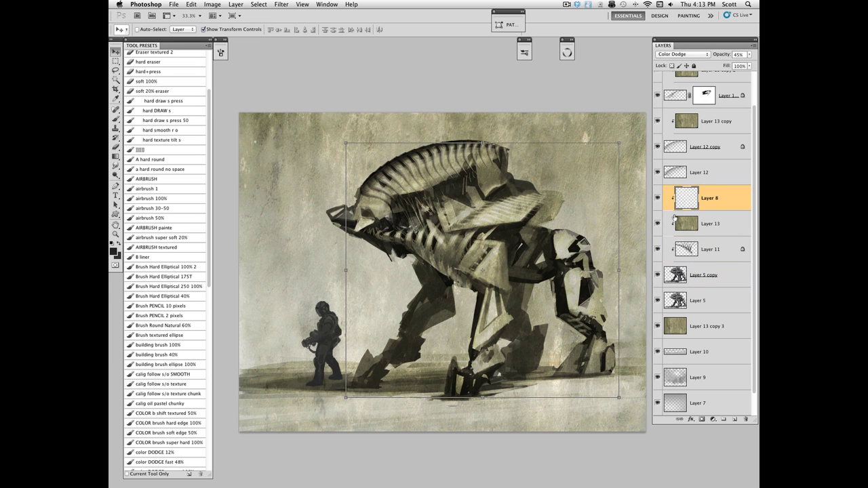
pyautogui.click(658, 197)
pyautogui.click(658, 197)
pyautogui.click(749, 54)
pyautogui.moveTo(730, 63); pyautogui.dragTo(724, 63)
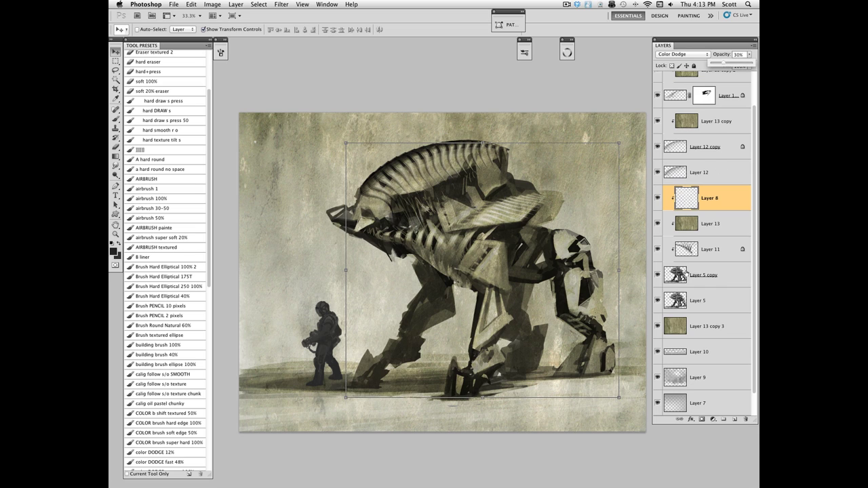
# Lasso the stray area beside the mech's rear leg, delete it from both Layer 5 copy and Layer 5, and deselect.
pyautogui.click(699, 275)
pyautogui.press('l')
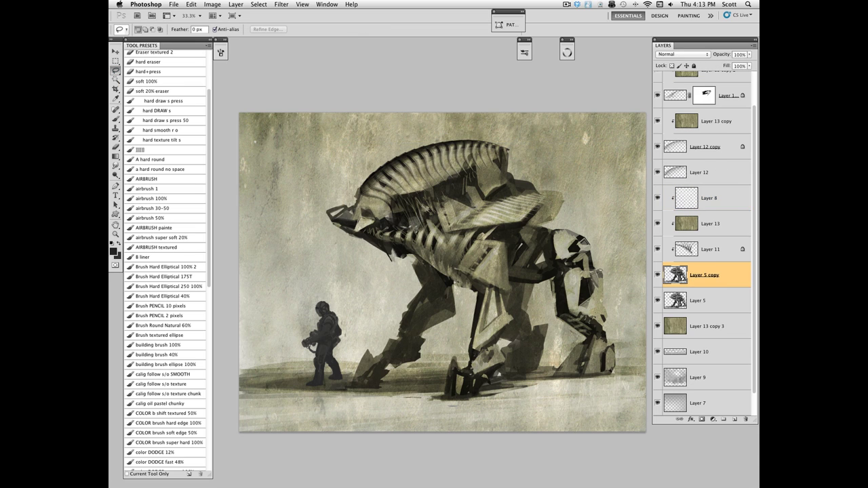
pyautogui.moveTo(629, 336); pyautogui.dragTo(600, 261)
pyautogui.press('Delete')
pyautogui.click(679, 308)
pyautogui.press('Delete')
pyautogui.press('super+d')
pyautogui.press('super+d')
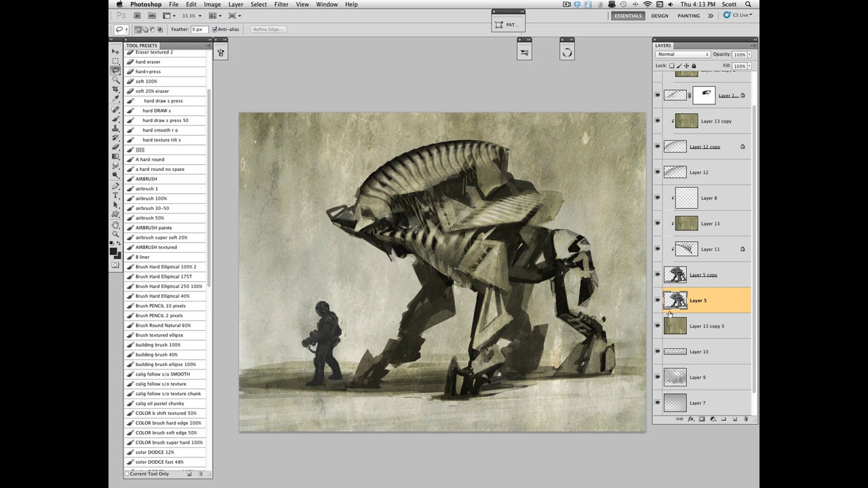
# Zoom to 100% on the mech's head and add a new layer above Layer 13 copy 2 for detail painting.
pyautogui.click(115, 234)
pyautogui.click(380, 220)
pyautogui.doubleClick(115, 234)
pyautogui.moveTo(372, 232)
pyautogui.mouseDown()
pyautogui.moveTo(492, 331)
pyautogui.moveTo(497, 319)
pyautogui.mouseUp()
pyautogui.moveTo(754, 143); pyautogui.dragTo(754, 107)
pyautogui.click(700, 116)
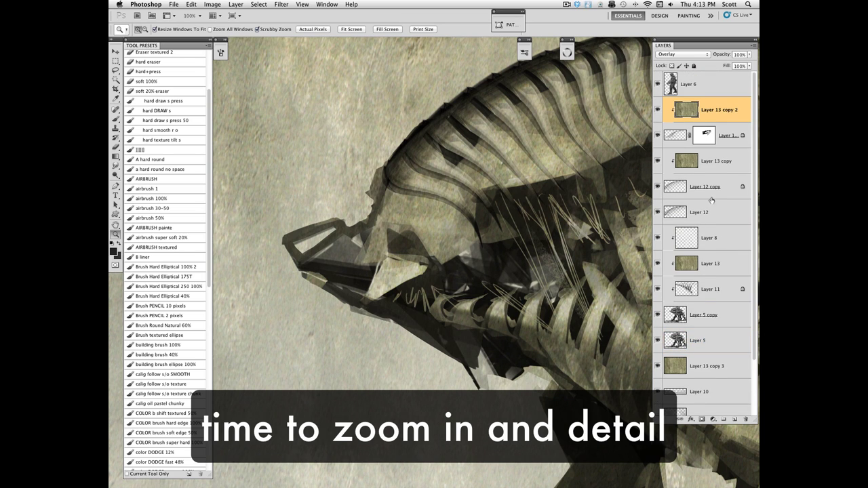
pyautogui.click(734, 420)
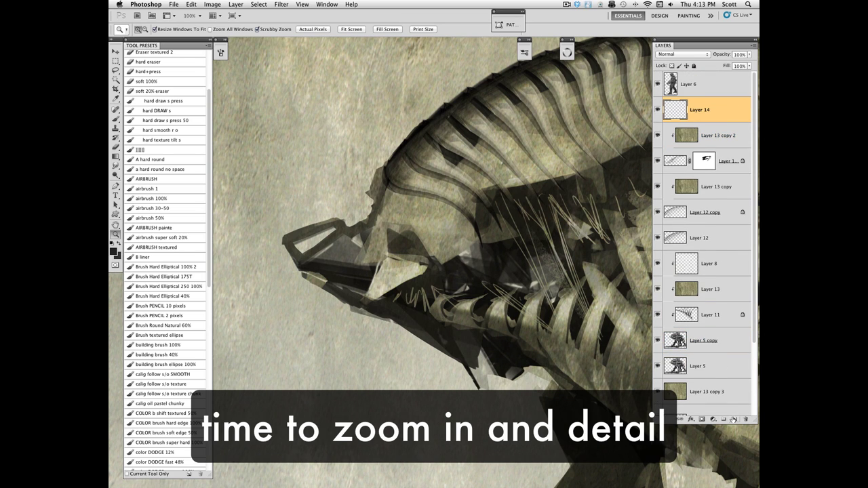
# Sketch thin light and dark contour lines along the upper edge of the mech's cheek plate on Layer 14.
pyautogui.click(162, 150)
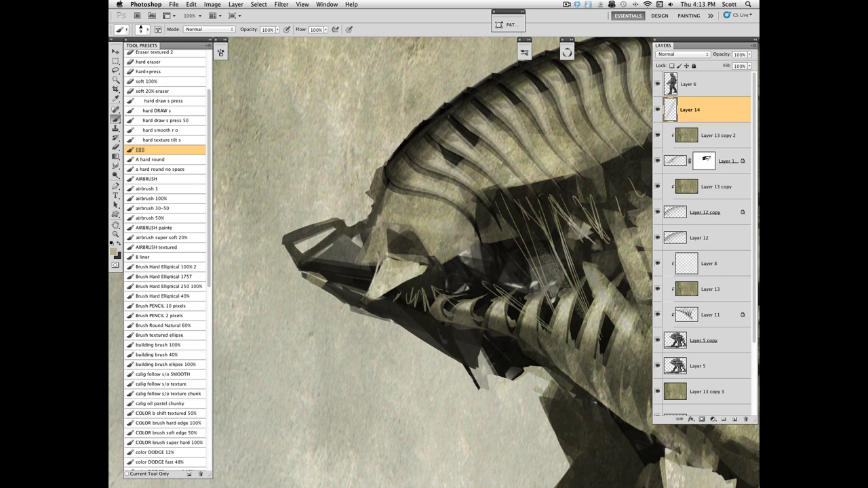
pyautogui.keyDown('alt'); pyautogui.click(377, 269); pyautogui.keyUp('alt')
pyautogui.press('x')
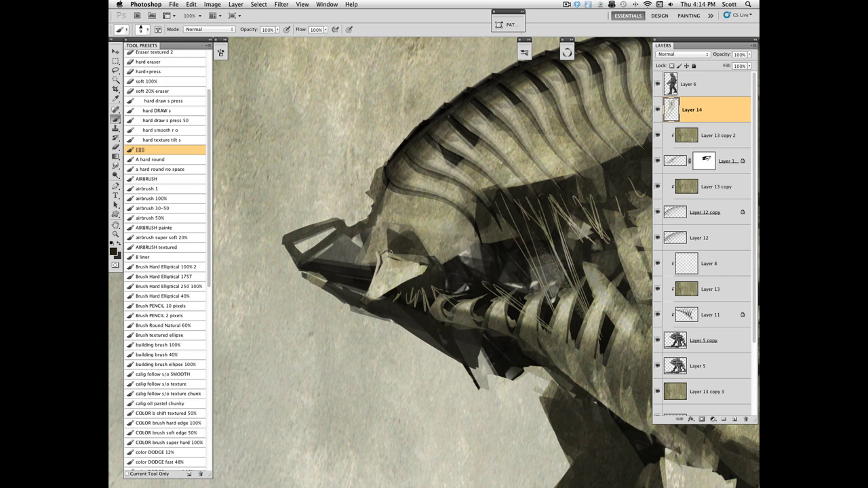
pyautogui.press('x')
pyautogui.press('x')
# Paint the cheek plate's light surface with the hard draw s press brush, using tones sampled from the plate.
pyautogui.click(182, 100)
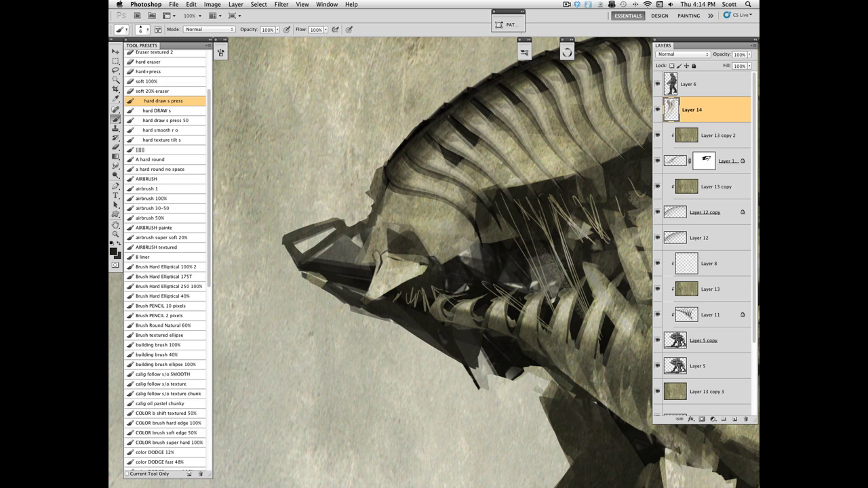
pyautogui.press('x')
pyautogui.press('x')
pyautogui.press('x')
pyautogui.keyDown('alt'); pyautogui.click(394, 273); pyautogui.keyUp('alt')
pyautogui.moveTo(411, 273); pyautogui.dragTo(388, 290)
pyautogui.keyDown('alt'); pyautogui.click(385, 286); pyautogui.keyUp('alt')
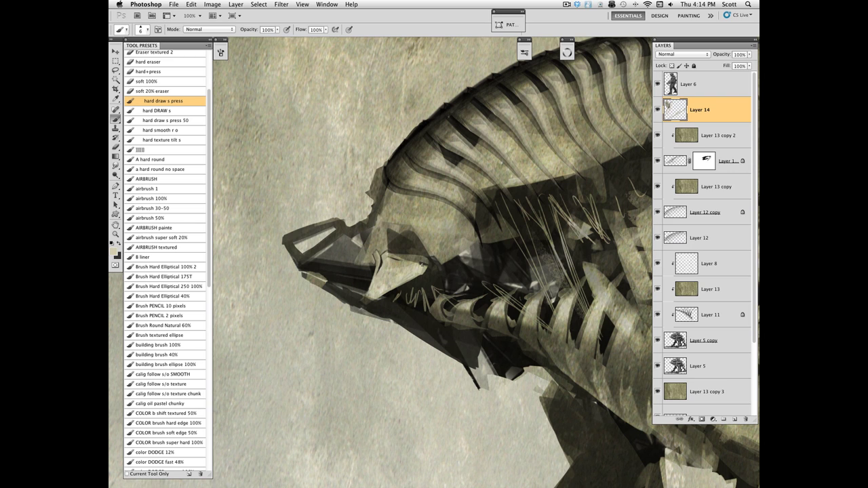
# Sharpen the rear corner and lower edge of the cheek plate with sampled dark and light strokes.
pyautogui.keyDown('alt'); pyautogui.click(432, 269); pyautogui.keyUp('alt')
pyautogui.moveTo(421, 263); pyautogui.dragTo(430, 269)
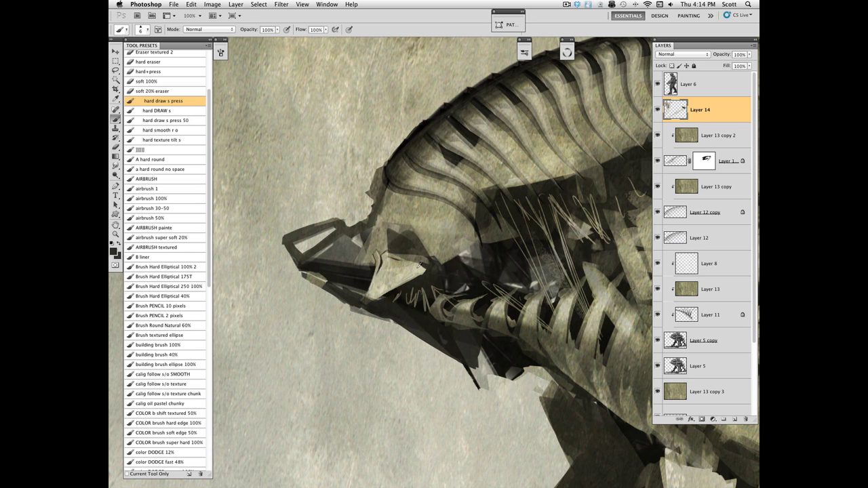
pyautogui.keyDown('alt'); pyautogui.click(416, 270); pyautogui.keyUp('alt')
pyautogui.press('x')
pyautogui.moveTo(410, 280)
pyautogui.mouseDown()
pyautogui.moveTo(380, 299)
pyautogui.moveTo(392, 289)
pyautogui.moveTo(372, 284)
pyautogui.moveTo(404, 288)
pyautogui.moveTo(379, 282)
pyautogui.moveTo(364, 296)
pyautogui.moveTo(391, 290)
pyautogui.mouseUp()
# Reshape the underside of the cheek plate with a larger 20 px brush, using nearby sampled dark tones.
pyautogui.keyDown('alt'); pyautogui.click(497, 318); pyautogui.keyUp('alt')
pyautogui.press(']')
pyautogui.keyDown('alt'); pyautogui.click(398, 289); pyautogui.keyUp('alt')
pyautogui.keyDown('alt'); pyautogui.click(393, 296); pyautogui.keyUp('alt')
pyautogui.keyDown('alt'); pyautogui.click(400, 293); pyautogui.keyUp('alt')
pyautogui.keyDown('alt'); pyautogui.click(384, 231); pyautogui.keyUp('alt')
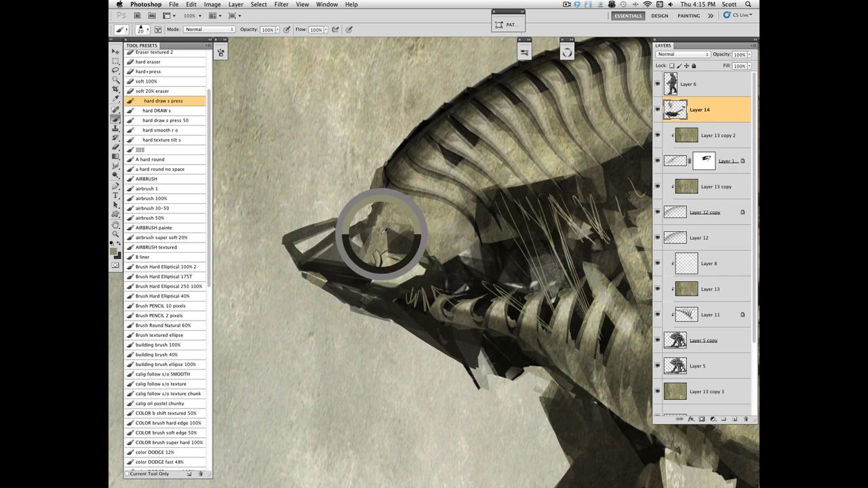
# Refine the cheek plate's lower edge and shading with a smaller brush and tones sampled along its border.
pyautogui.press('[')
pyautogui.press('[')
pyautogui.press('[')
pyautogui.press('[')
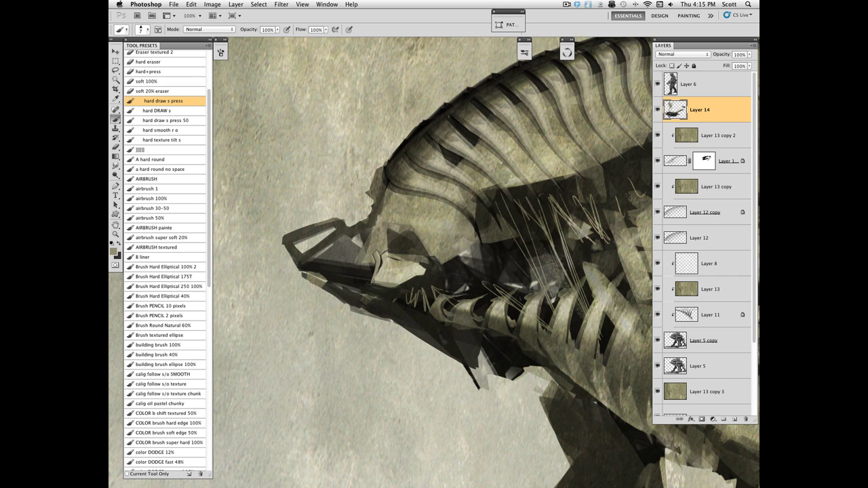
pyautogui.keyDown('alt'); pyautogui.click(388, 287); pyautogui.keyUp('alt')
pyautogui.keyDown('alt'); pyautogui.click(392, 288); pyautogui.keyUp('alt')
pyautogui.keyDown('alt'); pyautogui.click(396, 281); pyautogui.keyUp('alt')
pyautogui.keyDown('alt'); pyautogui.click(410, 281); pyautogui.keyUp('alt')
pyautogui.keyDown('alt'); pyautogui.click(416, 284); pyautogui.keyUp('alt')
pyautogui.press(']')
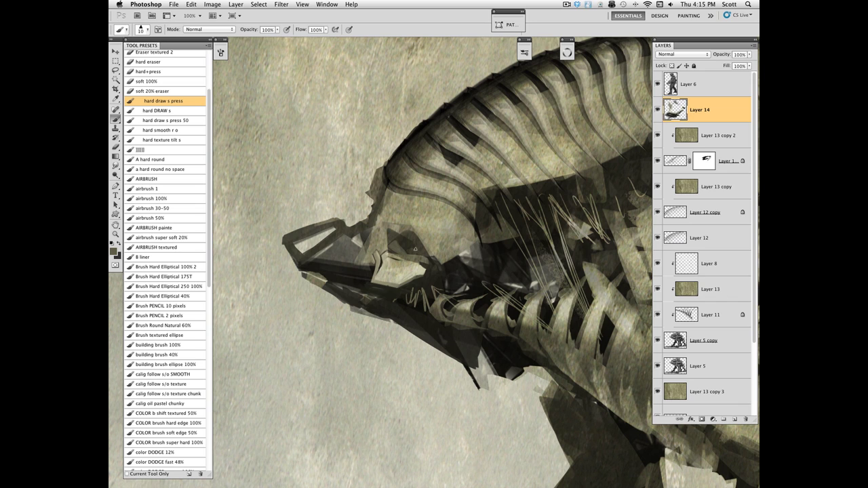
# Paint the dark eye socket and inner eye shapes above the cheek plate with sampled shadow and midtone colors.
pyautogui.moveTo(409, 236); pyautogui.dragTo(396, 241)
pyautogui.keyDown('alt'); pyautogui.click(408, 240); pyautogui.keyUp('alt')
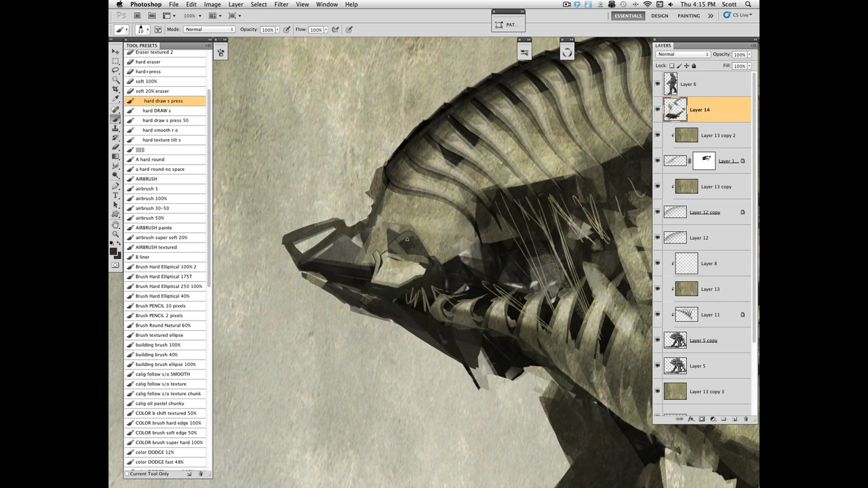
pyautogui.keyDown('alt'); pyautogui.click(461, 241); pyautogui.keyUp('alt')
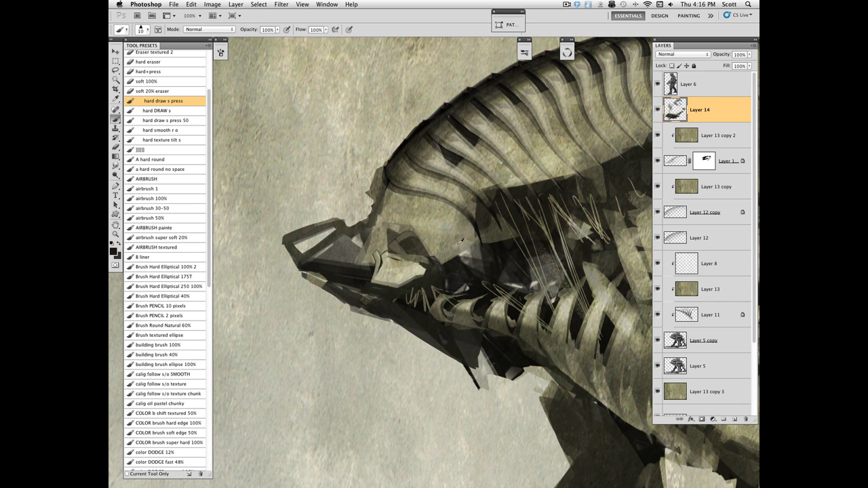
pyautogui.keyDown('alt'); pyautogui.click(409, 241); pyautogui.keyUp('alt')
pyautogui.keyDown('alt'); pyautogui.click(417, 247); pyautogui.keyUp('alt')
pyautogui.keyDown('alt'); pyautogui.click(419, 259); pyautogui.keyUp('alt')
pyautogui.keyDown('alt'); pyautogui.click(428, 264); pyautogui.keyUp('alt')
pyautogui.keyDown('alt'); pyautogui.click(414, 251); pyautogui.keyUp('alt')
pyautogui.keyDown('alt'); pyautogui.click(409, 253); pyautogui.keyUp('alt')
# Outline the brow plate around the eye socket down to the cheek's rear corner with a finer brush.
pyautogui.press('[')
pyautogui.press('[')
pyautogui.moveTo(376, 222)
pyautogui.mouseDown()
pyautogui.moveTo(409, 226)
pyautogui.moveTo(432, 258)
pyautogui.mouseUp()
pyautogui.keyDown('alt'); pyautogui.click(413, 221); pyautogui.keyUp('alt')
pyautogui.keyDown('alt'); pyautogui.click(439, 267); pyautogui.keyUp('alt')
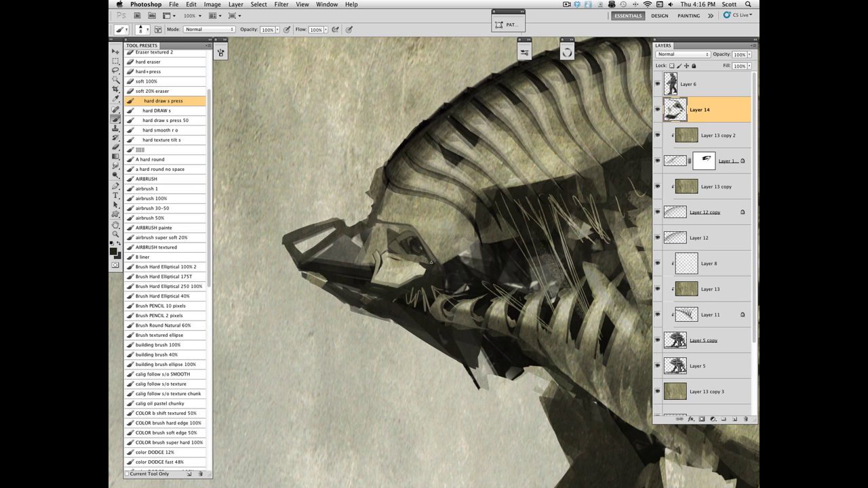
# Define the eye's inner details and the light upper rim of the cheek plate with sampled tones.
pyautogui.keyDown('alt'); pyautogui.click(421, 259); pyautogui.keyUp('alt')
pyautogui.keyDown('alt'); pyautogui.click(417, 253); pyautogui.keyUp('alt')
pyautogui.keyDown('alt'); pyautogui.click(427, 250); pyautogui.keyUp('alt')
pyautogui.moveTo(426, 252); pyautogui.dragTo(395, 257)
pyautogui.keyDown('alt'); pyautogui.click(415, 268); pyautogui.keyUp('alt')
pyautogui.keyDown('alt'); pyautogui.click(419, 264); pyautogui.keyUp('alt')
pyautogui.keyDown('alt'); pyautogui.click(411, 265); pyautogui.keyUp('alt')
# Paint the transition between the brow and snout with a different brush preset and sampled light tones.
pyautogui.click(173, 150)
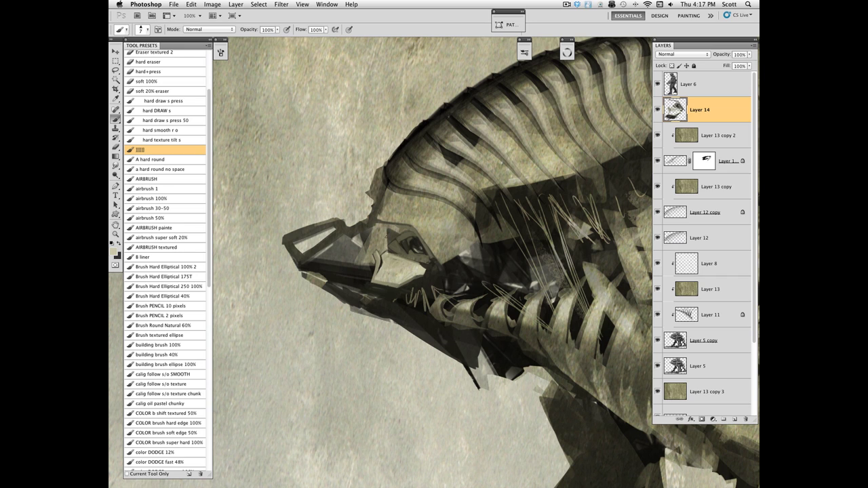
pyautogui.keyDown('alt'); pyautogui.click(382, 232); pyautogui.keyUp('alt')
pyautogui.moveTo(384, 249)
pyautogui.mouseDown()
pyautogui.moveTo(382, 228)
pyautogui.moveTo(360, 247)
pyautogui.moveTo(352, 232)
pyautogui.moveTo(360, 226)
pyautogui.mouseUp()
pyautogui.keyDown('alt'); pyautogui.click(380, 259); pyautogui.keyUp('alt')
pyautogui.keyDown('alt'); pyautogui.click(397, 262); pyautogui.keyUp('alt')
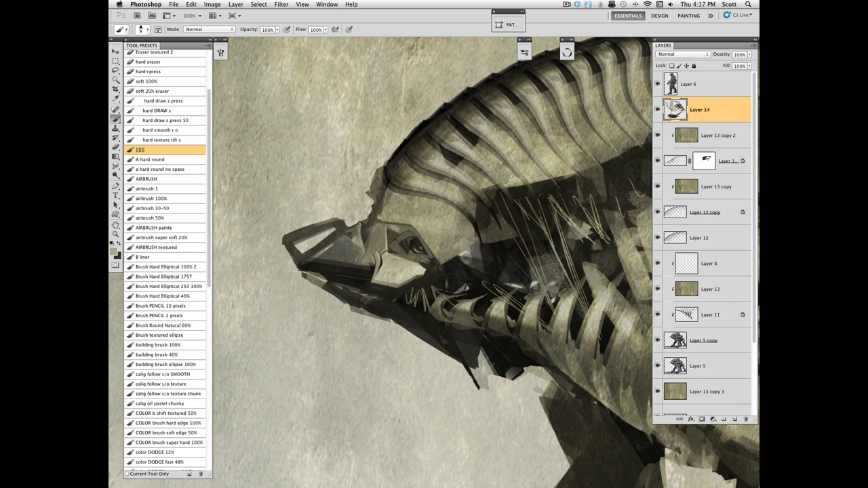
# Paint the snout's side planes and the ridge below its front opening with sampled gray tones, varying the brush size.
pyautogui.moveTo(365, 255)
pyautogui.mouseDown()
pyautogui.moveTo(323, 245)
pyautogui.moveTo(339, 231)
pyautogui.moveTo(324, 243)
pyautogui.moveTo(333, 237)
pyautogui.moveTo(329, 267)
pyautogui.moveTo(302, 261)
pyautogui.mouseUp()
pyautogui.keyDown('alt'); pyautogui.click(362, 229); pyautogui.keyUp('alt')
pyautogui.keyDown('alt'); pyautogui.click(355, 232); pyautogui.keyUp('alt')
pyautogui.press(']')
pyautogui.press(']')
pyautogui.keyDown('alt'); pyautogui.click(332, 237); pyautogui.keyUp('alt')
pyautogui.press('[')
pyautogui.press('[')
pyautogui.moveTo(346, 233); pyautogui.dragTo(304, 257)
pyautogui.keyDown('alt'); pyautogui.click(344, 236); pyautogui.keyUp('alt')
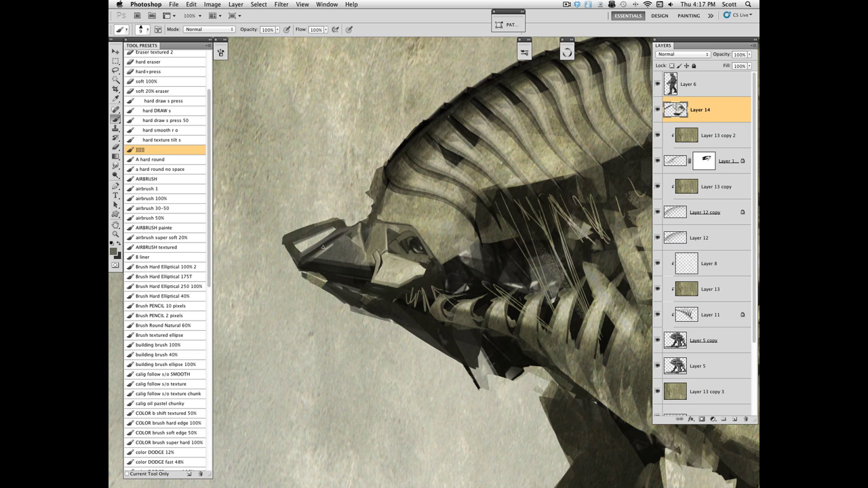
pyautogui.moveTo(345, 234)
pyautogui.mouseDown()
pyautogui.moveTo(306, 259)
pyautogui.moveTo(353, 267)
pyautogui.mouseUp()
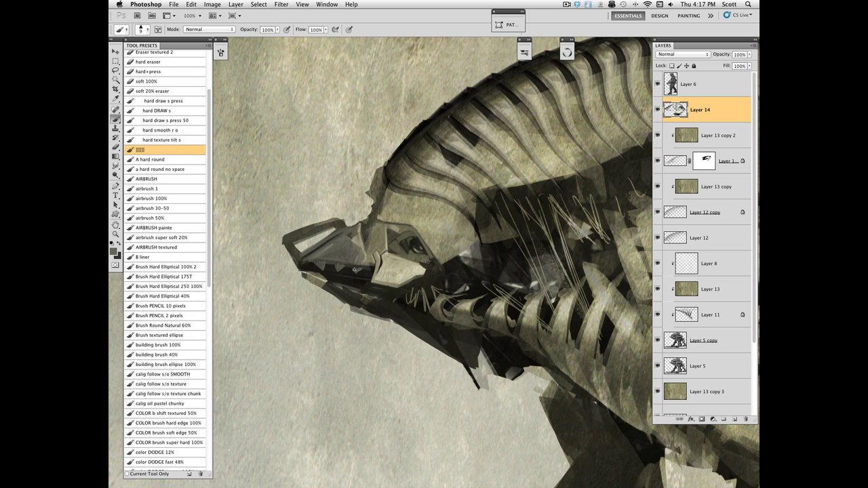
# Paint jagged tooth shapes between the snout and lower jaw, using sampled tones and varying brush sizes.
pyautogui.keyDown('alt'); pyautogui.click(346, 290); pyautogui.keyUp('alt')
pyautogui.moveTo(332, 285); pyautogui.dragTo(344, 274)
pyautogui.moveTo(344, 274)
pyautogui.mouseDown()
pyautogui.moveTo(371, 297)
pyautogui.moveTo(343, 284)
pyautogui.moveTo(358, 293)
pyautogui.moveTo(345, 274)
pyautogui.moveTo(357, 298)
pyautogui.mouseUp()
pyautogui.press(']')
pyautogui.press(']')
pyautogui.keyDown('alt'); pyautogui.click(411, 275); pyautogui.keyUp('alt')
pyautogui.press('[')
pyautogui.press('[')
pyautogui.press('[')
pyautogui.press('[')
pyautogui.keyDown('alt'); pyautogui.click(354, 287); pyautogui.keyUp('alt')
# Block in lighter planes along the lower jaw with broad strokes of sampled background and jaw tones.
pyautogui.keyDown('alt'); pyautogui.click(337, 323); pyautogui.keyUp('alt')
pyautogui.press(']')
pyautogui.press(']')
pyautogui.press(']')
pyautogui.press(']')
pyautogui.press(']')
pyautogui.press(']')
pyautogui.moveTo(338, 289)
pyautogui.mouseDown()
pyautogui.moveTo(358, 297)
pyautogui.moveTo(346, 288)
pyautogui.moveTo(340, 298)
pyautogui.moveTo(386, 318)
pyautogui.mouseUp()
pyautogui.keyDown('alt'); pyautogui.click(345, 326); pyautogui.keyUp('alt')
pyautogui.keyDown('alt'); pyautogui.click(366, 303); pyautogui.keyUp('alt')
pyautogui.moveTo(350, 308); pyautogui.dragTo(388, 319)
pyautogui.moveTo(342, 288); pyautogui.dragTo(381, 313)
pyautogui.moveTo(356, 292)
pyautogui.mouseDown()
pyautogui.moveTo(384, 311)
pyautogui.moveTo(375, 304)
pyautogui.mouseUp()
pyautogui.moveTo(329, 283)
pyautogui.mouseDown()
pyautogui.moveTo(346, 295)
pyautogui.moveTo(343, 303)
pyautogui.mouseUp()
# Refine the front edge of the lower jaw with a progressively smaller brush and sampled jaw tones.
pyautogui.keyDown('alt'); pyautogui.click(363, 300); pyautogui.keyUp('alt')
pyautogui.press('[')
pyautogui.press('[')
pyautogui.keyDown('alt'); pyautogui.click(360, 301); pyautogui.keyUp('alt')
pyautogui.press('[')
pyautogui.press('[')
pyautogui.moveTo(319, 287); pyautogui.dragTo(346, 307)
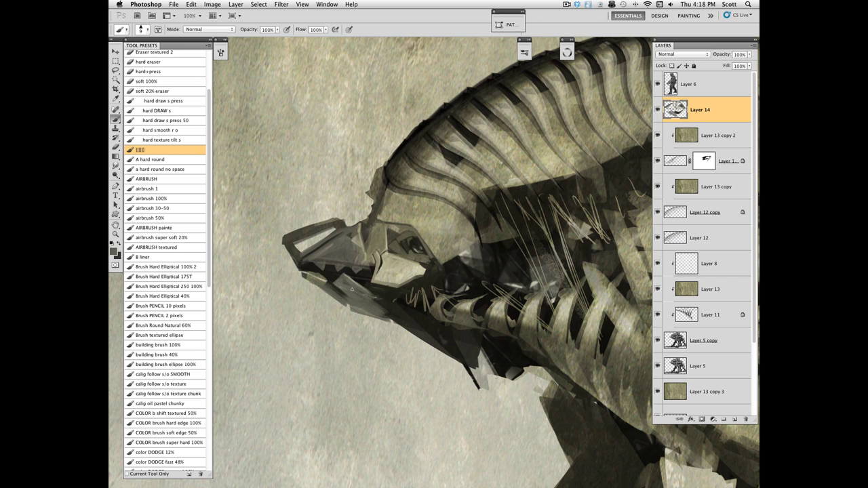
# Paint a pointed tooth rising from the lower jaw and clean its edges with sampled dark tones.
pyautogui.moveTo(324, 281); pyautogui.dragTo(325, 271)
pyautogui.moveTo(326, 272)
pyautogui.mouseDown()
pyautogui.moveTo(329, 284)
pyautogui.moveTo(332, 272)
pyautogui.mouseUp()
pyautogui.moveTo(332, 272)
pyautogui.mouseDown()
pyautogui.moveTo(329, 285)
pyautogui.moveTo(325, 276)
pyautogui.mouseUp()
pyautogui.keyDown('alt'); pyautogui.click(394, 272); pyautogui.keyUp('alt')
pyautogui.press('[')
pyautogui.press('[')
pyautogui.keyDown('alt'); pyautogui.click(337, 274); pyautogui.keyUp('alt')
# Detail the tips of the snout and lower jaw with small strokes in sampled tones.
pyautogui.keyDown('alt'); pyautogui.click(324, 251); pyautogui.keyUp('alt')
pyautogui.keyDown('alt'); pyautogui.click(297, 277); pyautogui.keyUp('alt')
pyautogui.moveTo(299, 271); pyautogui.dragTo(303, 271)
pyautogui.keyDown('alt'); pyautogui.click(304, 267); pyautogui.keyUp('alt')
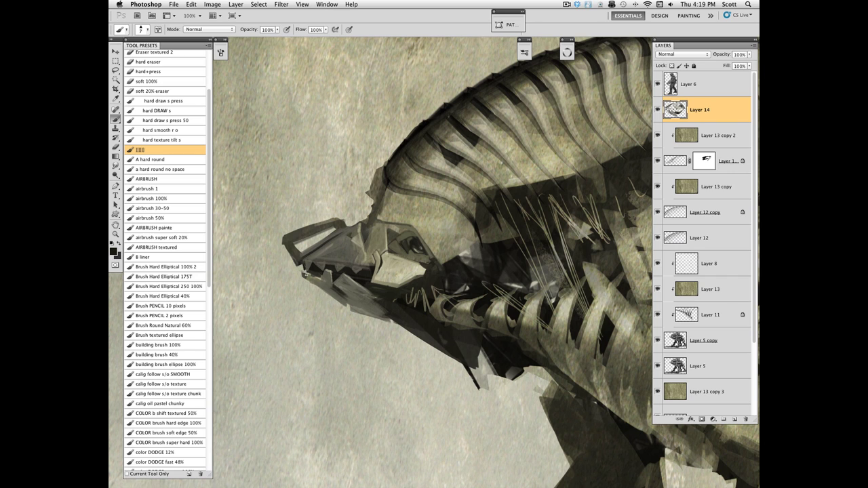
pyautogui.keyDown('alt'); pyautogui.click(301, 260); pyautogui.keyUp('alt')
# Touch up the mouth corner and jaw with sampled dark tones, and save the document.
pyautogui.press(']')
pyautogui.press(']')
pyautogui.press(']')
pyautogui.keyDown('alt'); pyautogui.click(363, 282); pyautogui.keyUp('alt')
pyautogui.keyDown('alt'); pyautogui.click(390, 274); pyautogui.keyUp('alt')
pyautogui.press('x')
pyautogui.press('x')
pyautogui.press('[')
pyautogui.press('[')
pyautogui.press('x')
pyautogui.moveTo(453, 390); pyautogui.dragTo(449, 357)
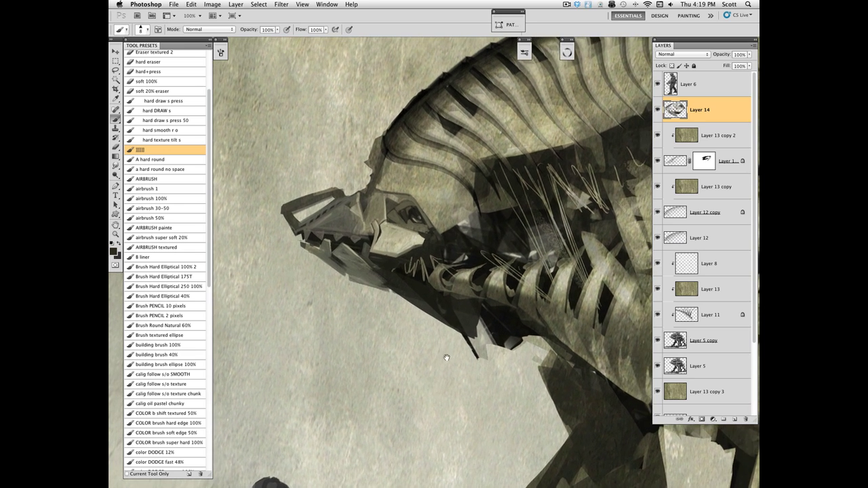
pyautogui.press('super+s')
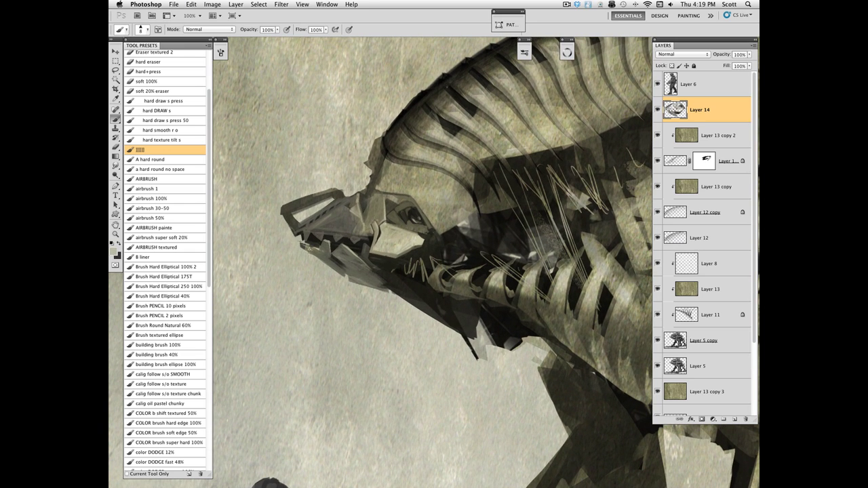
# Paint small details and teeth at the front of the lower jaw, repeatedly sampling the surrounding tones.
pyautogui.keyDown('alt'); pyautogui.click(316, 254); pyautogui.keyUp('alt')
pyautogui.keyDown('alt'); pyautogui.click(316, 257); pyautogui.keyUp('alt')
pyautogui.keyDown('alt'); pyautogui.click(316, 257); pyautogui.keyUp('alt')
pyautogui.keyDown('alt'); pyautogui.click(316, 256); pyautogui.keyUp('alt')
pyautogui.keyDown('alt'); pyautogui.click(298, 239); pyautogui.keyUp('alt')
pyautogui.keyDown('alt'); pyautogui.click(315, 249); pyautogui.keyUp('alt')
pyautogui.keyDown('alt'); pyautogui.click(319, 238); pyautogui.keyUp('alt')
pyautogui.keyDown('alt'); pyautogui.click(316, 241); pyautogui.keyUp('alt')
pyautogui.keyDown('alt'); pyautogui.click(310, 241); pyautogui.keyUp('alt')
# Edge the snout's front frame with a short stroke and touch up the snout beside the cheek with sampled tones.
pyautogui.keyDown('alt'); pyautogui.click(353, 244); pyautogui.keyUp('alt')
pyautogui.moveTo(291, 213); pyautogui.dragTo(296, 227)
pyautogui.keyDown('alt'); pyautogui.click(362, 218); pyautogui.keyUp('alt')
pyautogui.keyDown('alt'); pyautogui.click(386, 229); pyautogui.keyUp('alt')
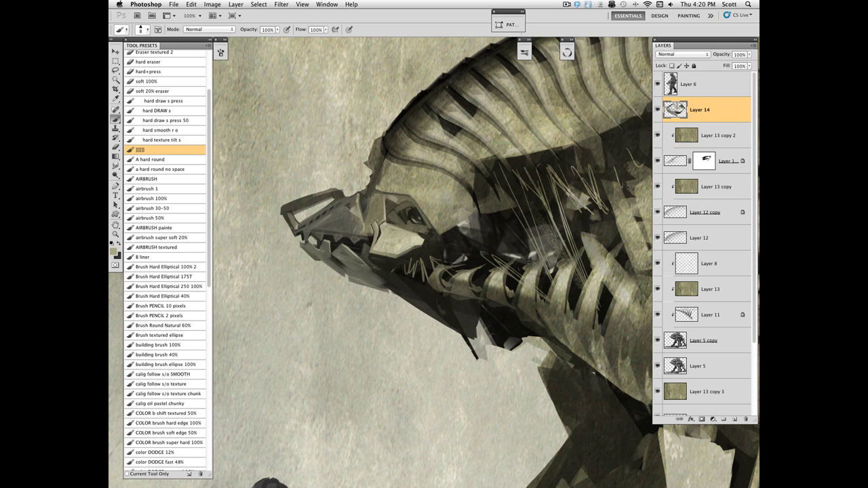
# Thicken the upper bar of the snout's front frame with short strokes in sampled tones.
pyautogui.keyDown('alt'); pyautogui.click(295, 221); pyautogui.keyUp('alt')
pyautogui.moveTo(310, 205); pyautogui.dragTo(296, 215)
pyautogui.moveTo(324, 201); pyautogui.dragTo(314, 207)
pyautogui.moveTo(331, 201)
pyautogui.mouseDown()
pyautogui.moveTo(317, 205)
pyautogui.moveTo(332, 203)
pyautogui.mouseUp()
pyautogui.keyDown('alt'); pyautogui.click(342, 202); pyautogui.keyUp('alt')
pyautogui.moveTo(338, 195); pyautogui.dragTo(331, 203)
pyautogui.keyDown('alt'); pyautogui.click(390, 229); pyautogui.keyUp('alt')
pyautogui.press('x')
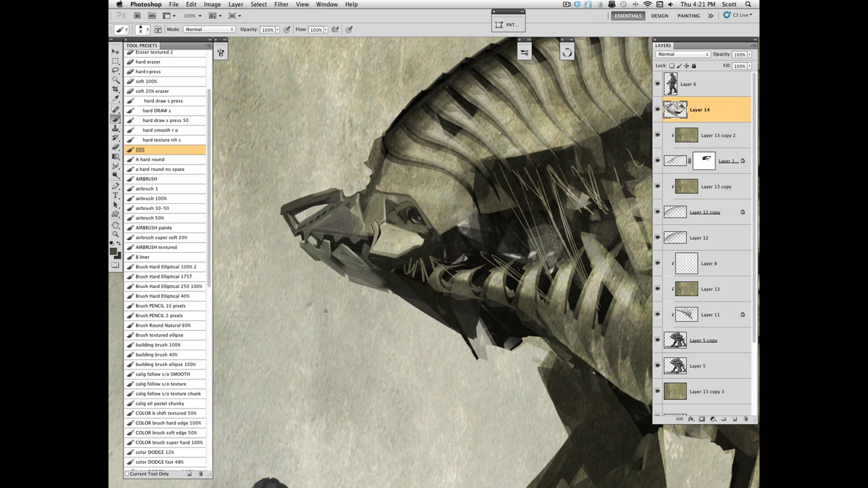
# Add small spikes along the top edge of the snout, alternating the foreground and background colours and sampling nearby tones.
pyautogui.press('x')
pyautogui.moveTo(331, 183); pyautogui.dragTo(317, 194)
pyautogui.press('x')
pyautogui.keyDown('alt'); pyautogui.click(295, 188); pyautogui.keyUp('alt')
pyautogui.keyDown('alt'); pyautogui.click(350, 190); pyautogui.keyUp('alt')
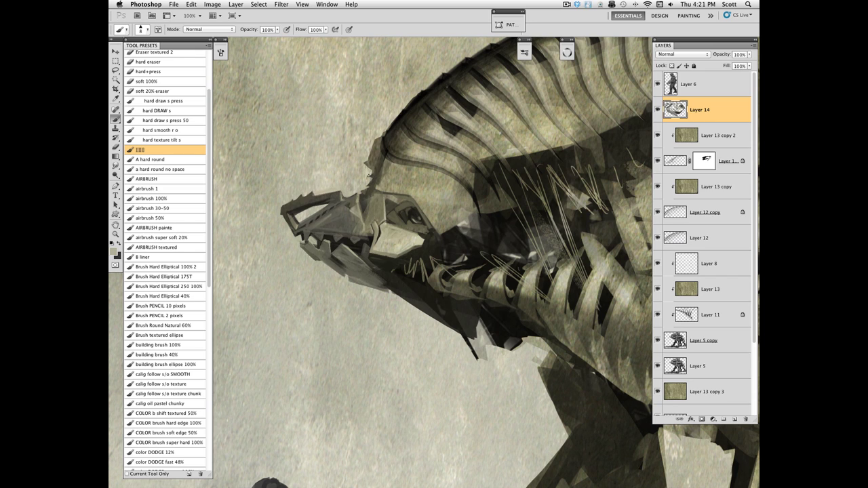
# Darken the crest's front edge down to the back of the head with strokes in sampled tones.
pyautogui.keyDown('alt'); pyautogui.click(375, 154); pyautogui.keyUp('alt')
pyautogui.moveTo(378, 140)
pyautogui.mouseDown()
pyautogui.moveTo(382, 166)
pyautogui.moveTo(367, 162)
pyautogui.moveTo(380, 166)
pyautogui.moveTo(377, 141)
pyautogui.moveTo(367, 202)
pyautogui.mouseUp()
pyautogui.keyDown('alt'); pyautogui.click(370, 199); pyautogui.keyUp('alt')
pyautogui.moveTo(374, 188); pyautogui.dragTo(367, 200)
pyautogui.keyDown('alt'); pyautogui.click(375, 187); pyautogui.keyUp('alt')
pyautogui.moveTo(375, 191); pyautogui.dragTo(368, 201)
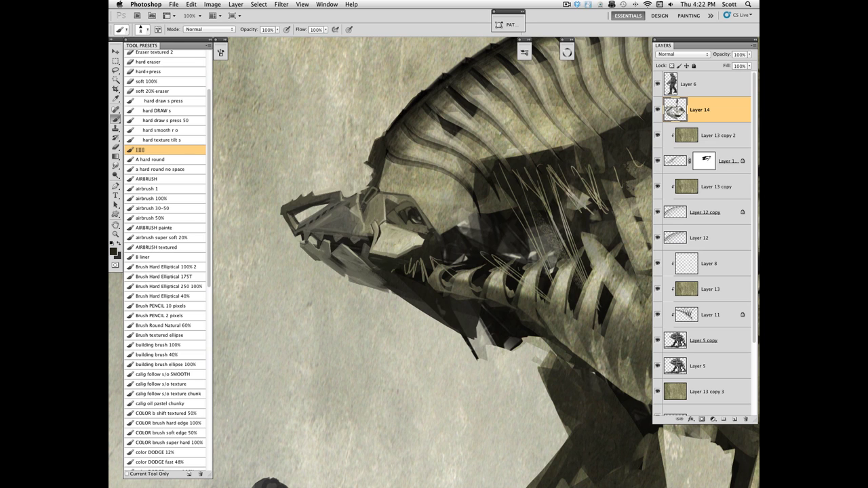
# Refine the brow plate in front of the eye with short strokes in sampled dark and light tones.
pyautogui.moveTo(417, 390); pyautogui.dragTo(411, 396)
pyautogui.keyDown('alt'); pyautogui.click(392, 271); pyautogui.keyUp('alt')
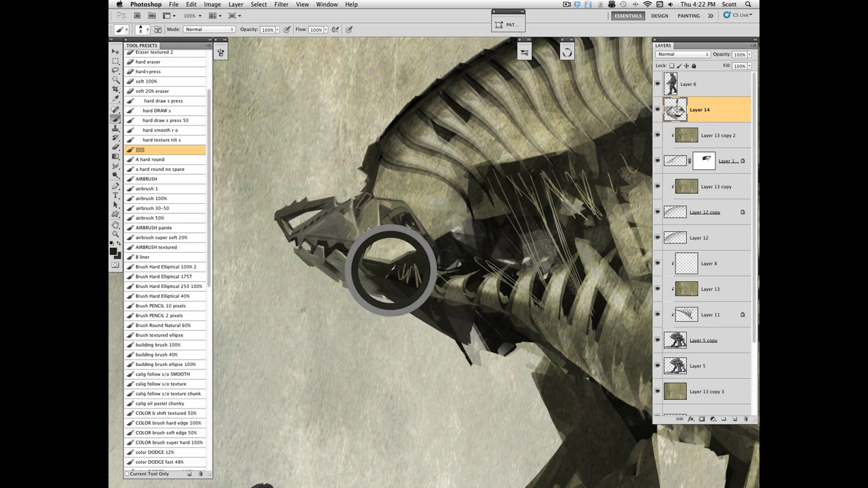
pyautogui.moveTo(374, 218)
pyautogui.mouseDown()
pyautogui.moveTo(365, 229)
pyautogui.moveTo(374, 216)
pyautogui.mouseUp()
pyautogui.moveTo(374, 199); pyautogui.dragTo(372, 221)
pyautogui.keyDown('alt'); pyautogui.click(374, 208); pyautogui.keyUp('alt')
pyautogui.moveTo(383, 346); pyautogui.dragTo(373, 337)
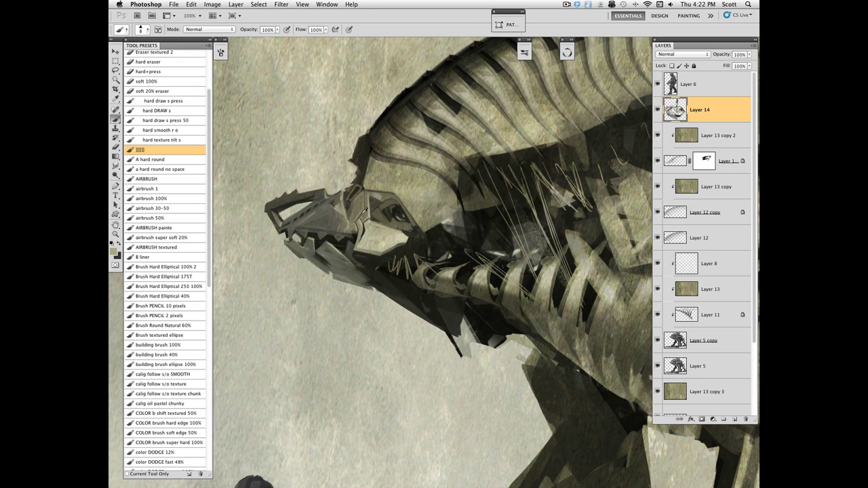
# Shade the side of the snout above the teeth with a 25-pixel brush in sampled tones.
pyautogui.keyDown('alt'); pyautogui.click(335, 213); pyautogui.keyUp('alt')
pyautogui.press(']')
pyautogui.press(']')
pyautogui.press(']')
pyautogui.press(']')
pyautogui.press(']')
pyautogui.moveTo(331, 212)
pyautogui.mouseDown()
pyautogui.moveTo(318, 217)
pyautogui.moveTo(341, 216)
pyautogui.moveTo(327, 224)
pyautogui.moveTo(297, 226)
pyautogui.mouseUp()
pyautogui.keyDown('alt'); pyautogui.click(337, 215); pyautogui.keyUp('alt')
pyautogui.keyDown('alt'); pyautogui.click(338, 202); pyautogui.keyUp('alt')
pyautogui.keyDown('alt'); pyautogui.click(342, 226); pyautogui.keyUp('alt')
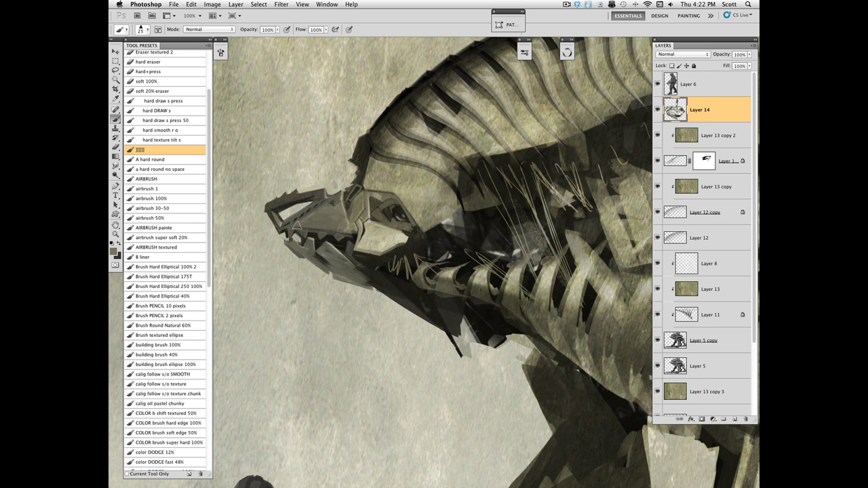
# Reshape the lower jaw's edge with a 6-pixel brush, using sampled jaw and background tones.
pyautogui.keyDown('alt'); pyautogui.click(321, 222); pyautogui.keyUp('alt')
pyautogui.press('[')
pyautogui.press('[')
pyautogui.press('[')
pyautogui.press('[')
pyautogui.keyDown('alt'); pyautogui.click(382, 237); pyautogui.keyUp('alt')
pyautogui.moveTo(441, 388); pyautogui.dragTo(413, 387)
pyautogui.keyDown('alt'); pyautogui.click(331, 275); pyautogui.keyUp('alt')
pyautogui.keyDown('alt'); pyautogui.click(342, 312); pyautogui.keyUp('alt')
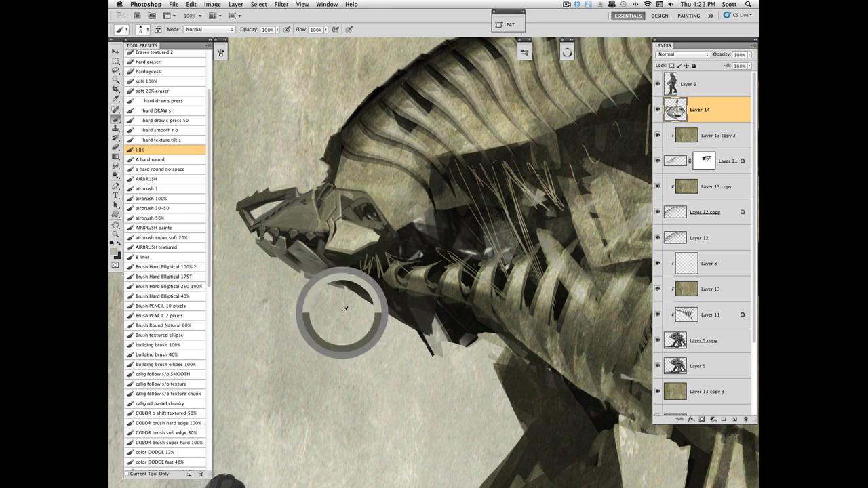
pyautogui.moveTo(290, 251); pyautogui.dragTo(316, 274)
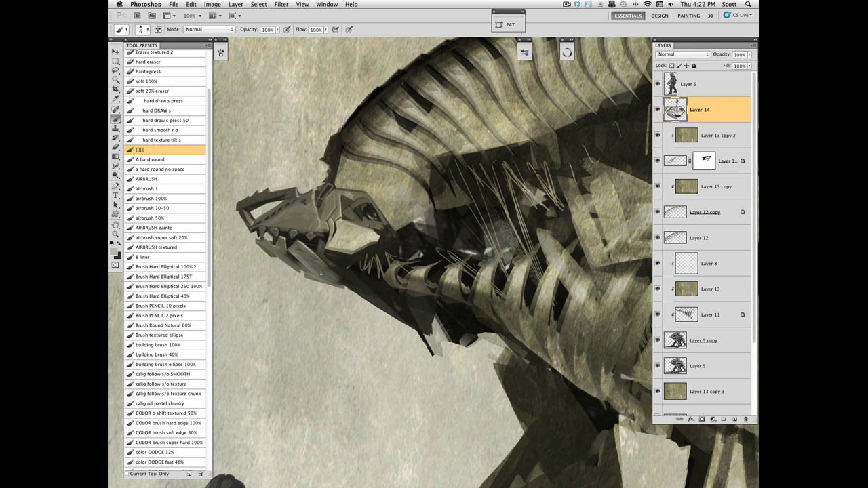
pyautogui.moveTo(277, 248); pyautogui.dragTo(287, 255)
# Enlarge the brush to 15 pixels, sample a jaw tone, and save the document.
pyautogui.press(']')
pyautogui.press(']')
pyautogui.press(']')
pyautogui.press(']')
pyautogui.press(']')
pyautogui.keyDown('alt'); pyautogui.click(279, 247); pyautogui.keyUp('alt')
pyautogui.moveTo(444, 432); pyautogui.dragTo(478, 433)
pyautogui.press('super+s')
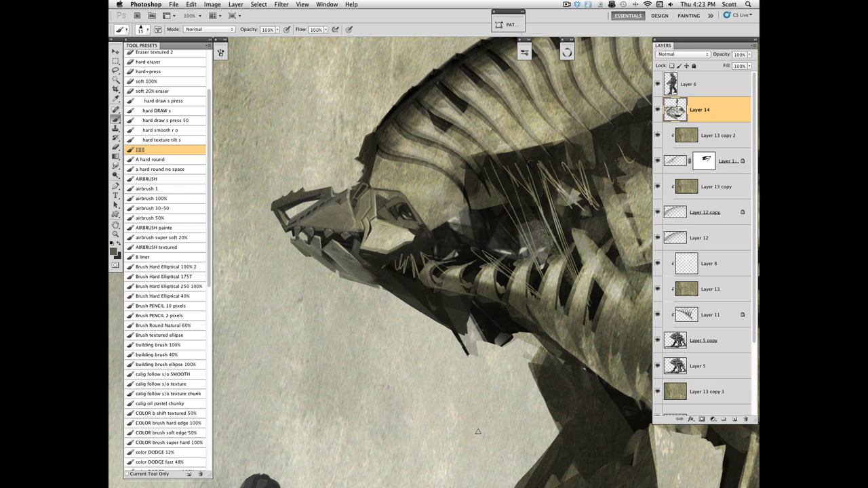
# Soften the background texture on Layer 13 copy 3 with a Gaussian Blur of 4.8 pixels, and save the document.
pyautogui.click(116, 234)
pyautogui.keyDown('alt'); pyautogui.click(426, 284); pyautogui.keyUp('alt')
pyautogui.keyDown('alt'); pyautogui.click(455, 336); pyautogui.keyUp('alt')
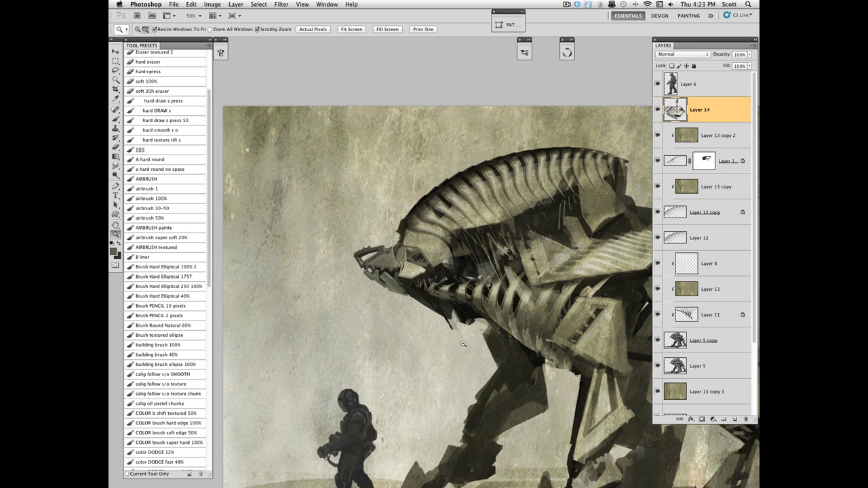
pyautogui.moveTo(484, 370); pyautogui.dragTo(465, 319)
pyautogui.click(680, 395)
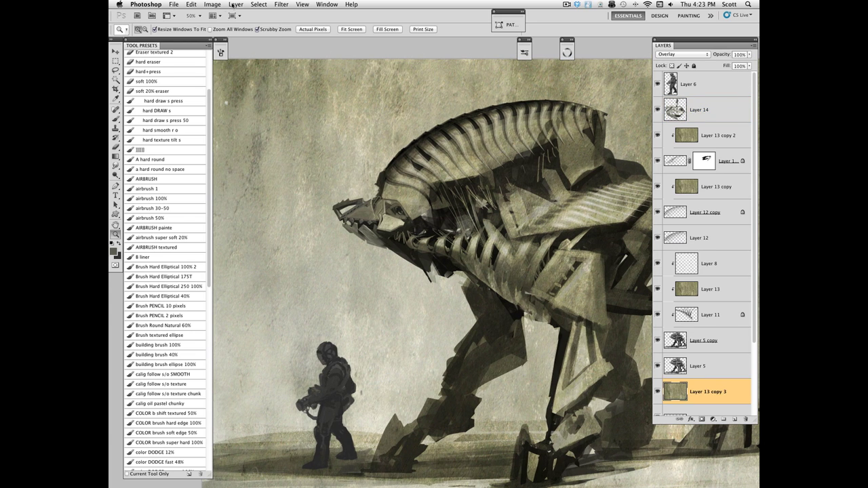
pyautogui.click(219, 4)
pyautogui.moveTo(282, 4)
pyautogui.moveTo(290, 93)
pyautogui.click(383, 122)
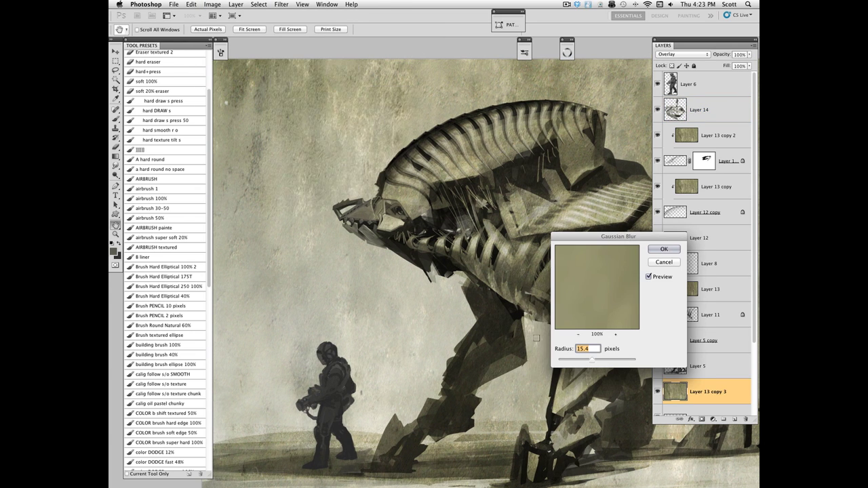
pyautogui.moveTo(593, 360); pyautogui.dragTo(579, 363)
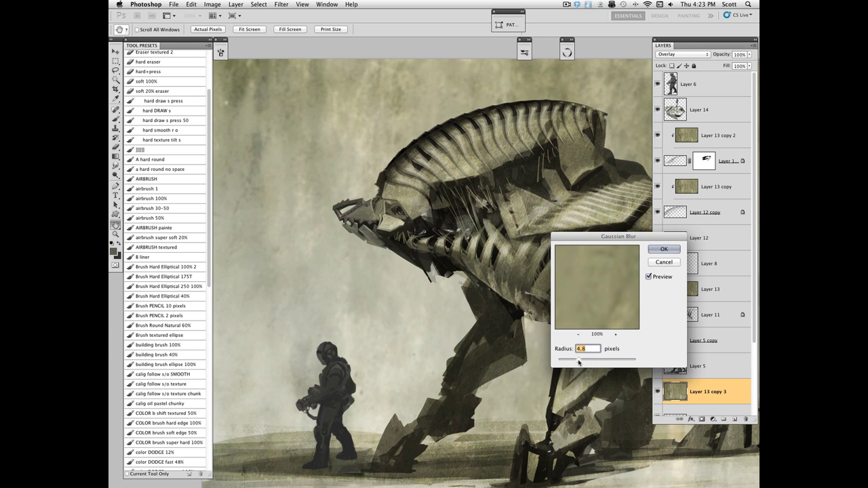
pyautogui.click(664, 249)
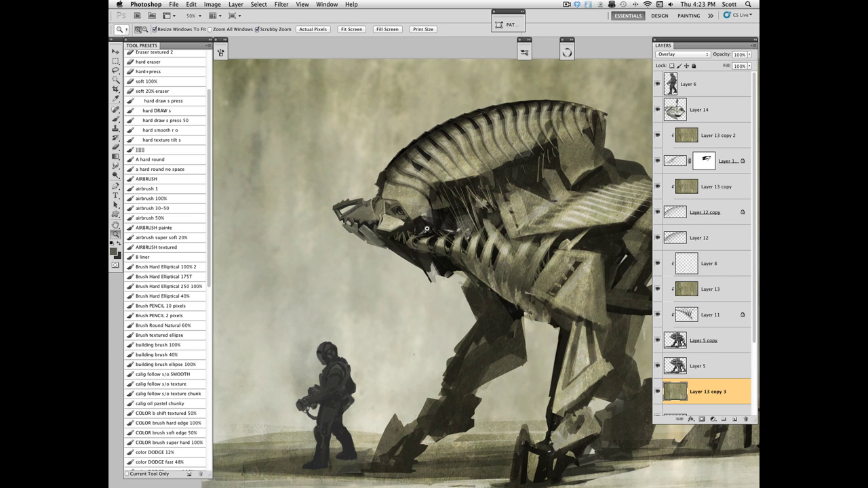
pyautogui.click(427, 230)
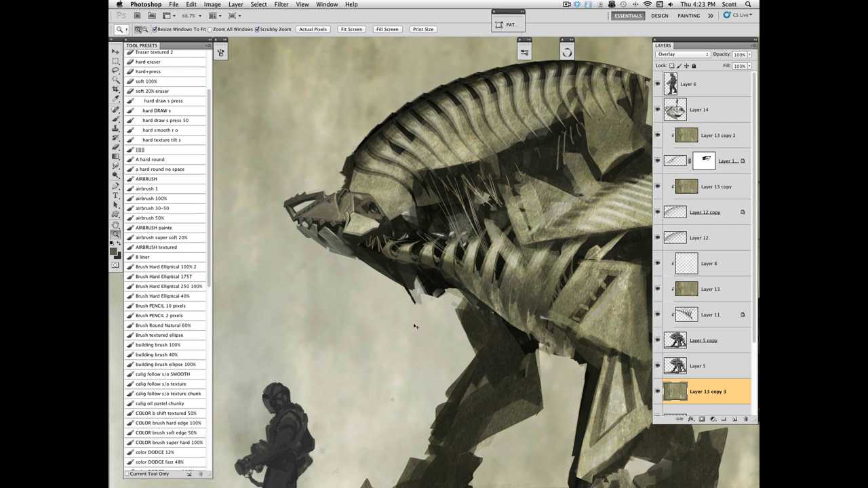
pyautogui.press('super+s')
# On Layer 14, paint dark raised spikes along the crest's front outer edge with the small brush preset.
pyautogui.moveTo(396, 221); pyautogui.dragTo(452, 272)
pyautogui.click(393, 216)
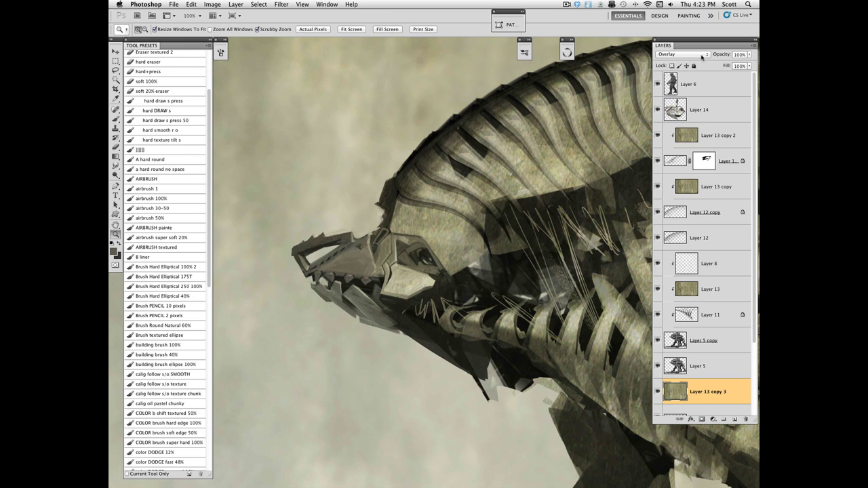
pyautogui.click(681, 110)
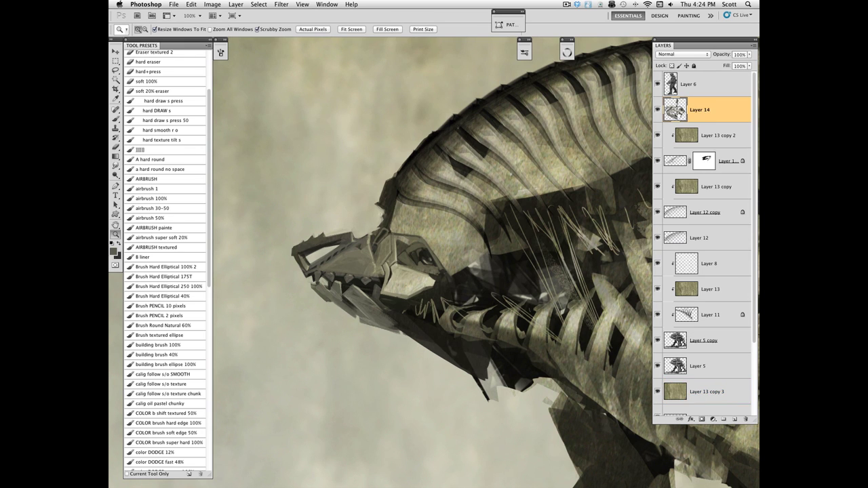
pyautogui.moveTo(163, 150); pyautogui.dragTo(170, 151)
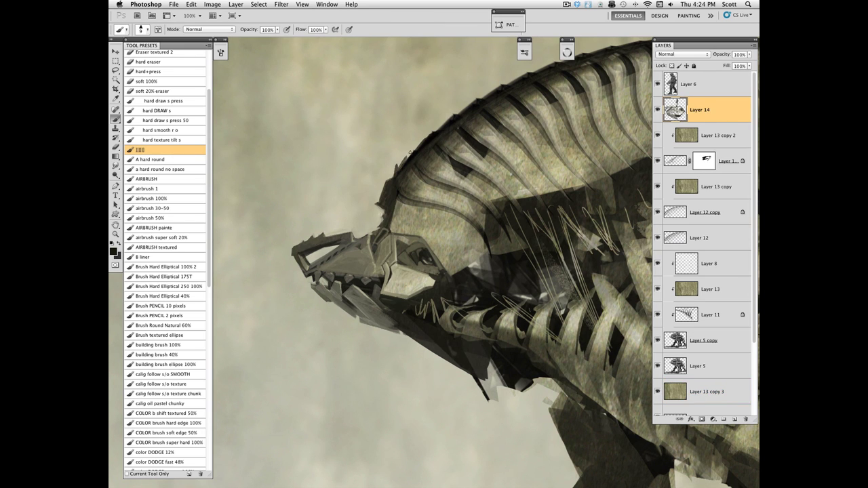
pyautogui.moveTo(411, 154); pyautogui.dragTo(406, 154)
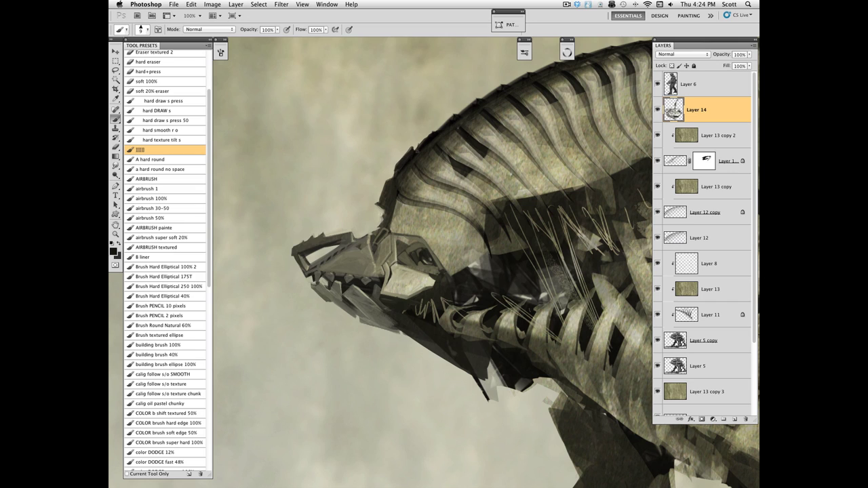
pyautogui.keyDown('alt'); pyautogui.click(442, 116); pyautogui.keyUp('alt')
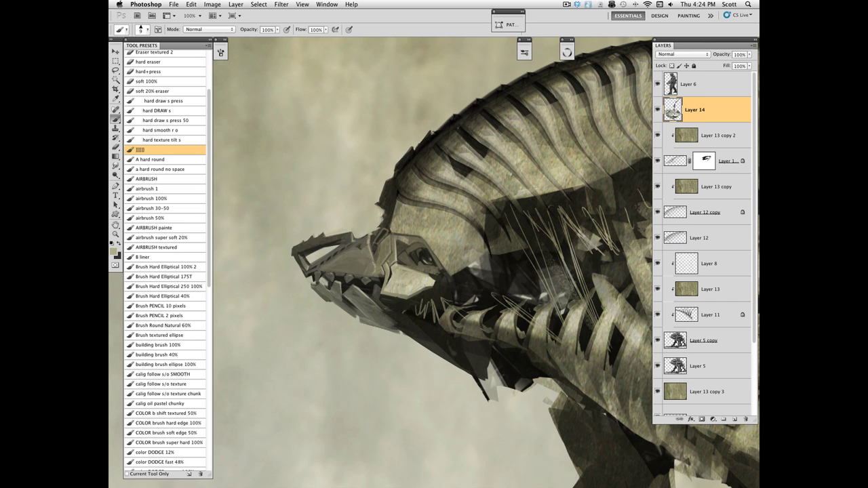
pyautogui.keyDown('alt'); pyautogui.click(413, 140); pyautogui.keyUp('alt')
pyautogui.keyDown('alt'); pyautogui.click(444, 127); pyautogui.keyUp('alt')
pyautogui.moveTo(441, 129); pyautogui.dragTo(477, 99)
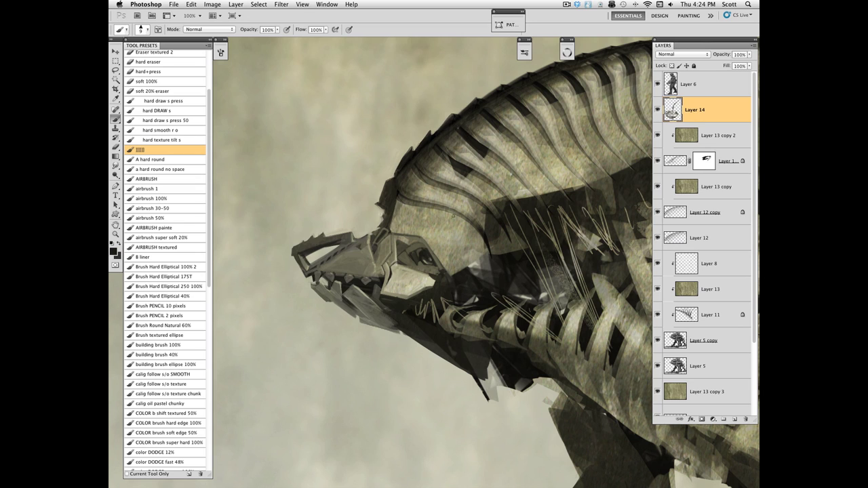
# Shade the upper ends of the crest's front ribs with a 30-pixel brush in sampled tones.
pyautogui.keyDown('alt'); pyautogui.click(469, 103); pyautogui.keyUp('alt')
pyautogui.press(']')
pyautogui.press(']')
pyautogui.press(']')
pyautogui.moveTo(402, 180)
pyautogui.mouseDown()
pyautogui.moveTo(410, 155)
pyautogui.moveTo(407, 167)
pyautogui.moveTo(416, 163)
pyautogui.mouseUp()
pyautogui.moveTo(450, 129); pyautogui.dragTo(441, 145)
pyautogui.moveTo(472, 110); pyautogui.dragTo(462, 126)
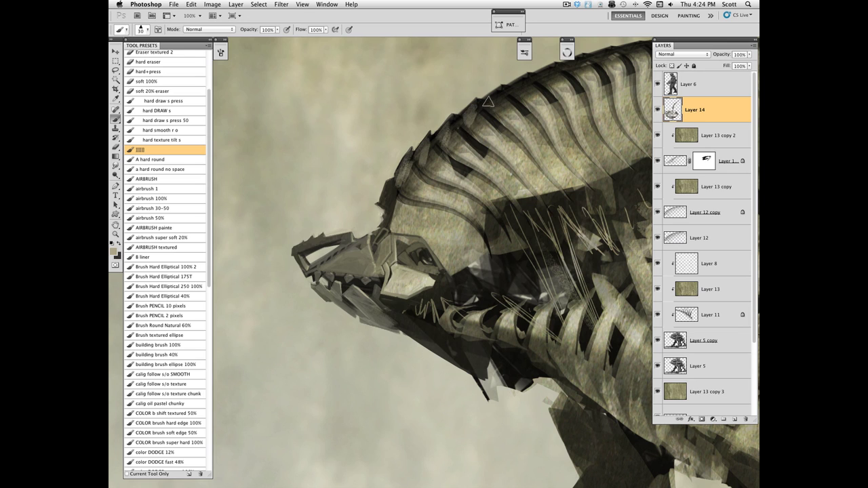
pyautogui.moveTo(488, 95); pyautogui.dragTo(498, 106)
pyautogui.keyDown('alt'); pyautogui.click(495, 107); pyautogui.keyUp('alt')
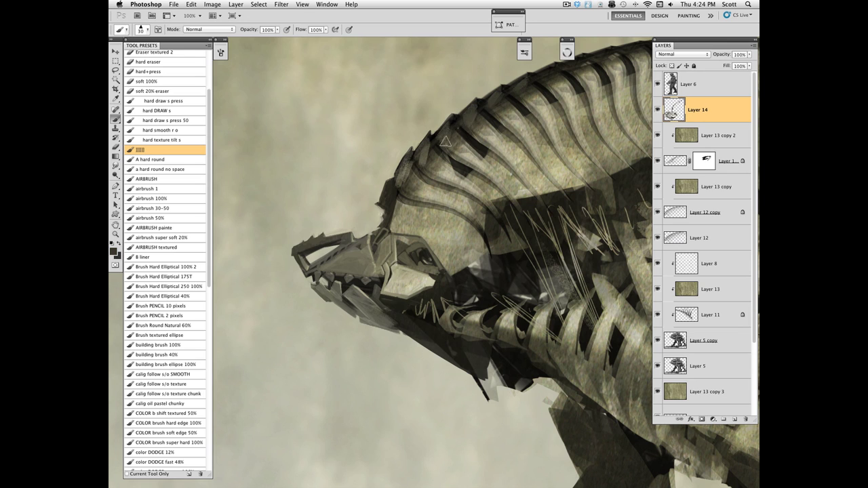
# Draw thin light edges on the crest's outer rib tips with a 7-pixel brush in a sampled tone.
pyautogui.keyDown('alt'); pyautogui.click(435, 194); pyautogui.keyUp('alt')
pyautogui.press('[')
pyautogui.press('[')
pyautogui.press('[')
pyautogui.press('[')
pyautogui.press('[')
pyautogui.moveTo(431, 138); pyautogui.dragTo(432, 149)
pyautogui.moveTo(453, 115); pyautogui.dragTo(457, 132)
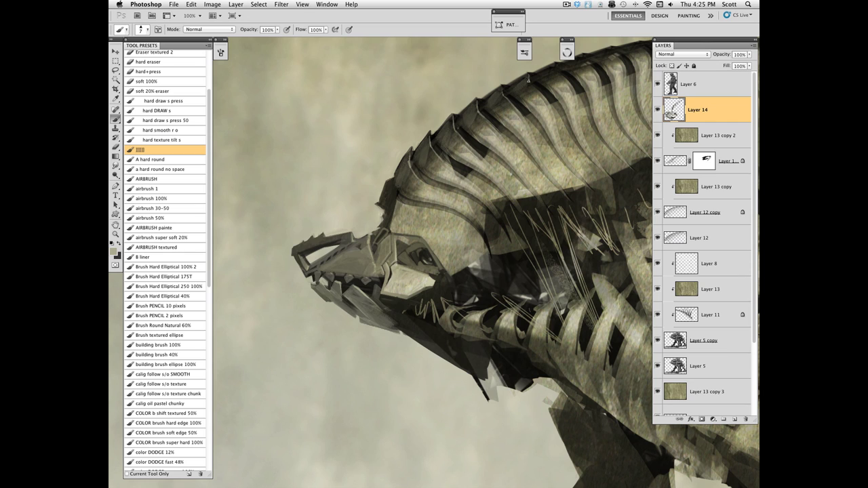
pyautogui.moveTo(555, 62); pyautogui.dragTo(557, 72)
# Shade the area behind the eye and cheek with sampled dark tones, varying the brush between 10 and 30 pixels.
pyautogui.keyDown('alt'); pyautogui.click(399, 201); pyautogui.keyUp('alt')
pyautogui.press(']')
pyautogui.press(']')
pyautogui.press(']')
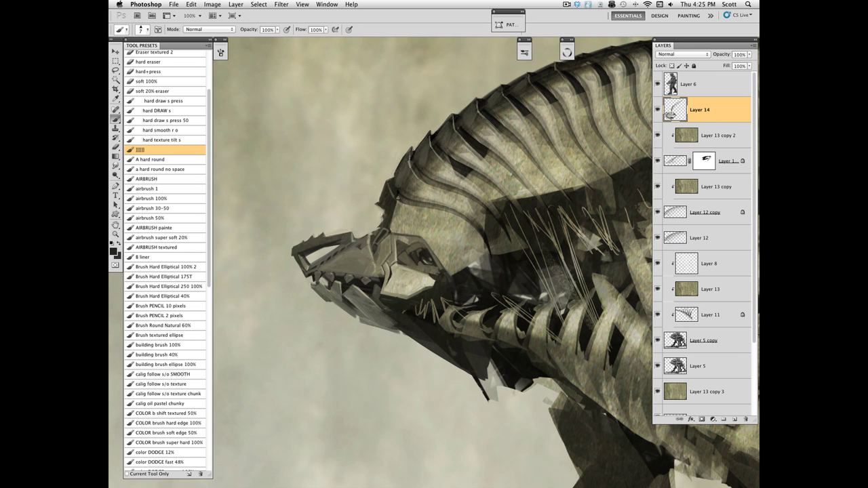
pyautogui.keyDown('alt'); pyautogui.click(426, 285); pyautogui.keyUp('alt')
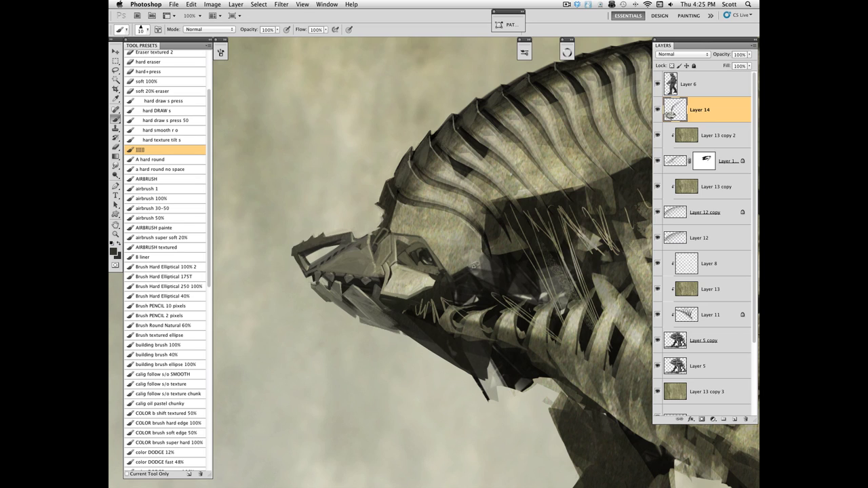
pyautogui.press(']')
pyautogui.press(']')
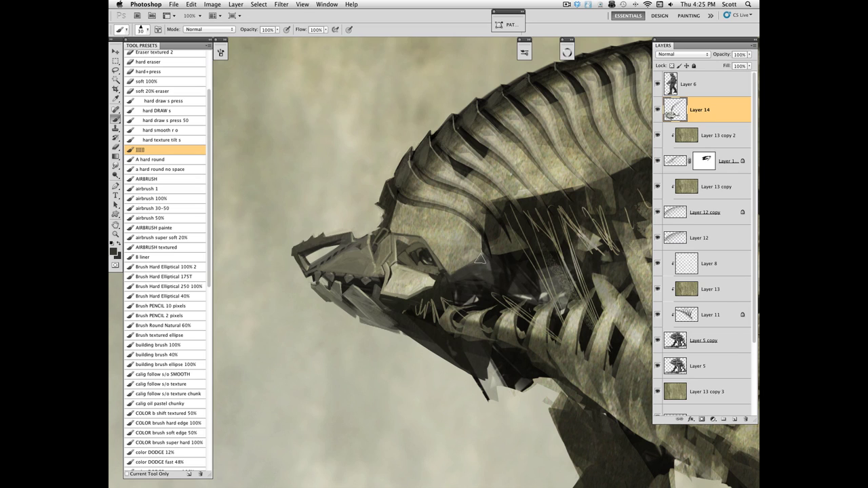
pyautogui.press('[')
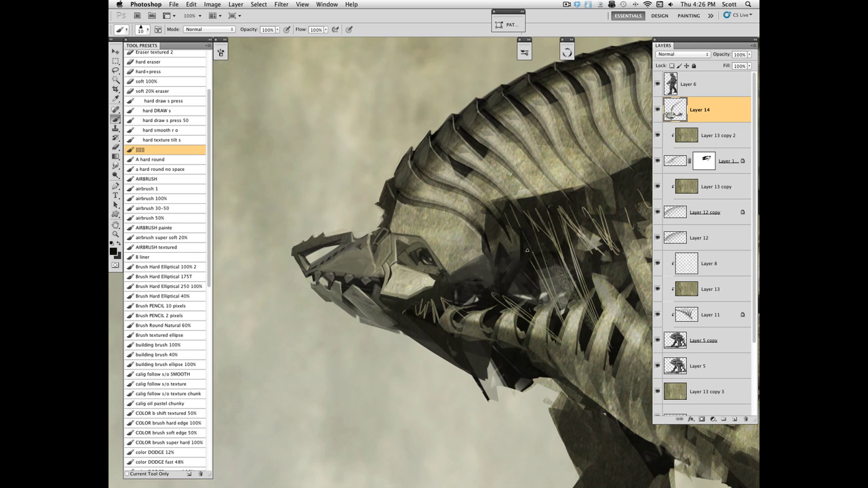
# Shape the plates behind the cheek beneath the crest with sampled olive and dark tones.
pyautogui.keyDown('alt'); pyautogui.click(463, 257); pyautogui.keyUp('alt')
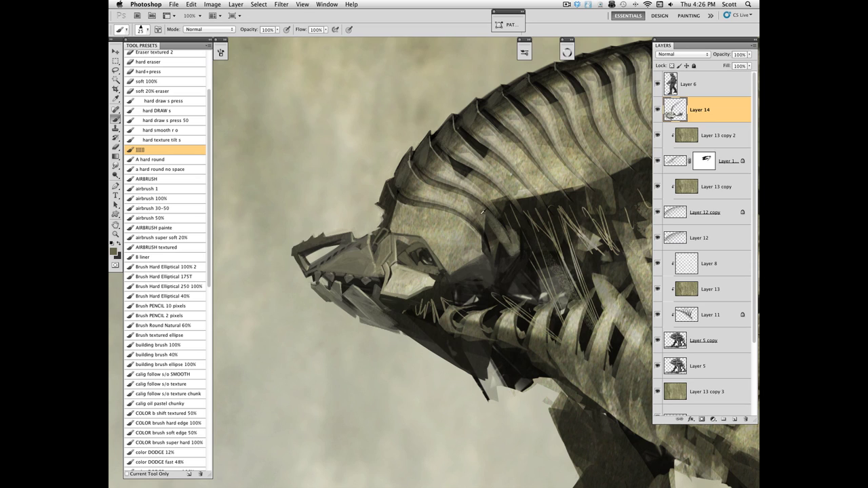
pyautogui.keyDown('alt'); pyautogui.click(515, 269); pyautogui.keyUp('alt')
pyautogui.press('[')
pyautogui.press('[')
pyautogui.press('[')
# On Layer 5 copy, paint along the crest's lower edge with a 40-pixel brush and open the MagicPicker colour wheel.
pyautogui.moveTo(534, 197); pyautogui.dragTo(407, 205)
pyautogui.click(687, 338)
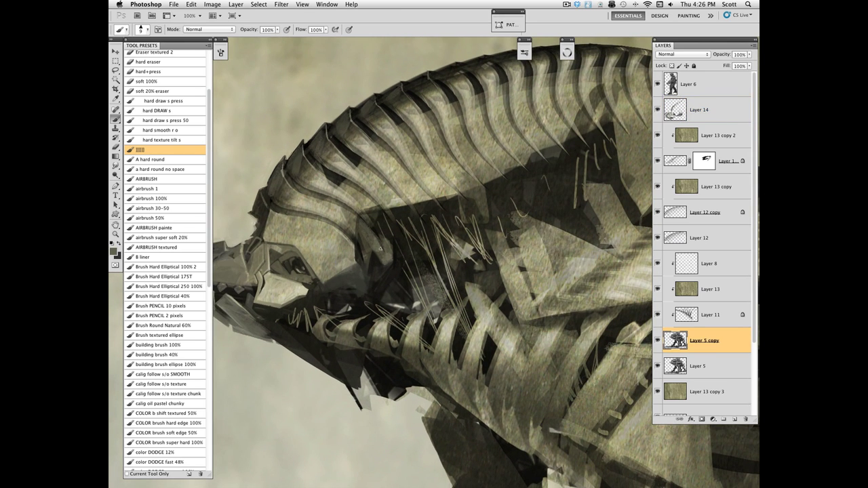
pyautogui.press(']')
pyautogui.press(']')
pyautogui.press(']')
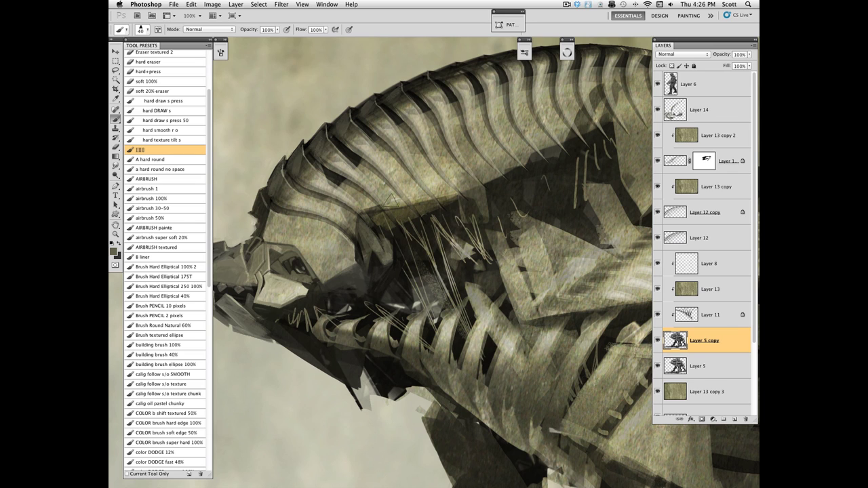
pyautogui.click(567, 52)
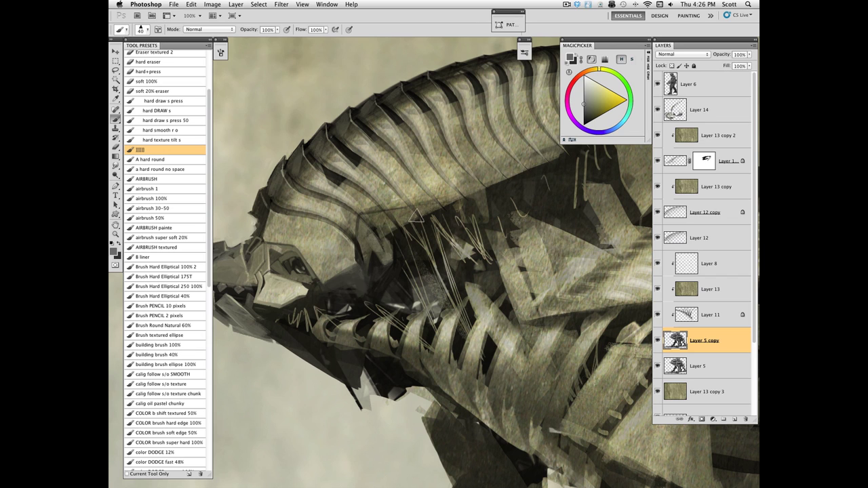
# Extend the crest's lower rim toward the rear with broad grey strokes on Layer 5 copy.
pyautogui.moveTo(569, 154); pyautogui.dragTo(459, 377)
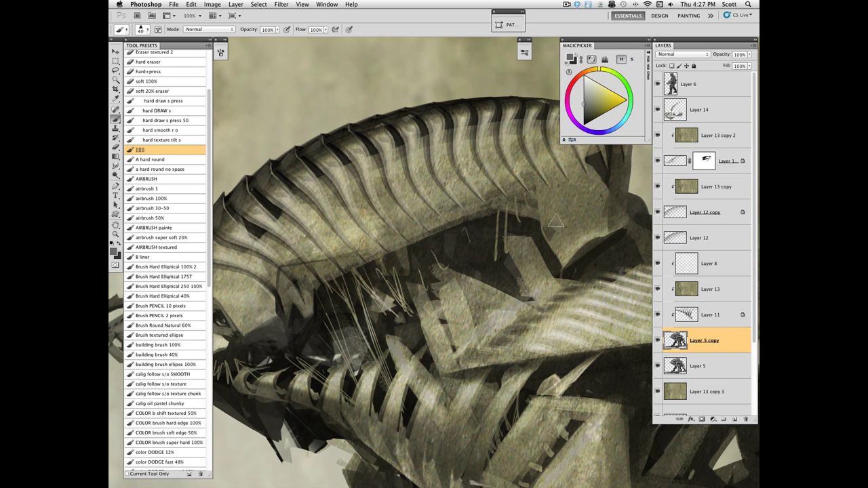
pyautogui.moveTo(571, 268); pyautogui.dragTo(537, 312)
pyautogui.moveTo(576, 180); pyautogui.dragTo(573, 255)
pyautogui.moveTo(587, 185); pyautogui.dragTo(586, 248)
pyautogui.moveTo(585, 219)
pyautogui.mouseDown()
pyautogui.moveTo(553, 162)
pyautogui.moveTo(414, 165)
pyautogui.mouseUp()
pyautogui.moveTo(322, 204); pyautogui.dragTo(448, 204)
pyautogui.moveTo(347, 267); pyautogui.dragTo(358, 243)
pyautogui.moveTo(467, 365); pyautogui.dragTo(417, 332)
pyautogui.moveTo(446, 376); pyautogui.dragTo(481, 353)
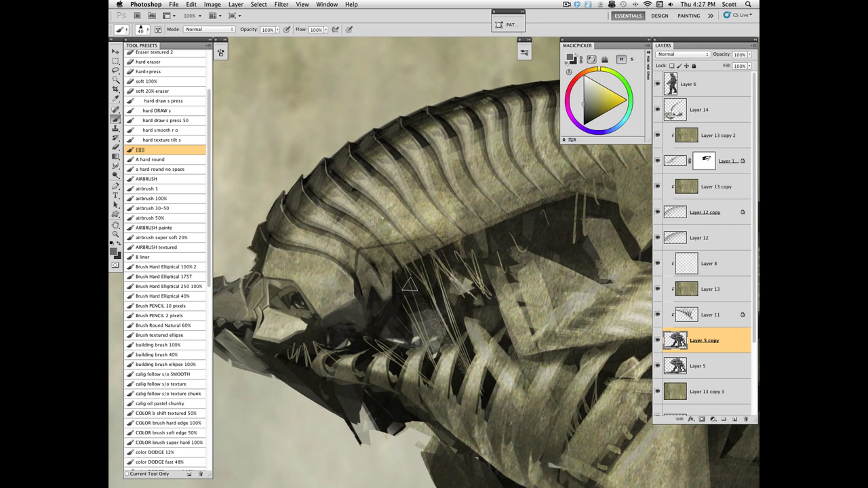
# Fill the dark gap beneath the crest and behind the neck with broad sampled grey, olive and dark strokes.
pyautogui.moveTo(457, 245)
pyautogui.mouseDown()
pyautogui.moveTo(414, 262)
pyautogui.moveTo(406, 285)
pyautogui.moveTo(434, 251)
pyautogui.moveTo(407, 289)
pyautogui.moveTo(467, 262)
pyautogui.moveTo(406, 281)
pyautogui.moveTo(425, 296)
pyautogui.mouseUp()
pyautogui.keyDown('alt'); pyautogui.click(428, 287); pyautogui.keyUp('alt')
pyautogui.keyDown('alt'); pyautogui.click(355, 318); pyautogui.keyUp('alt')
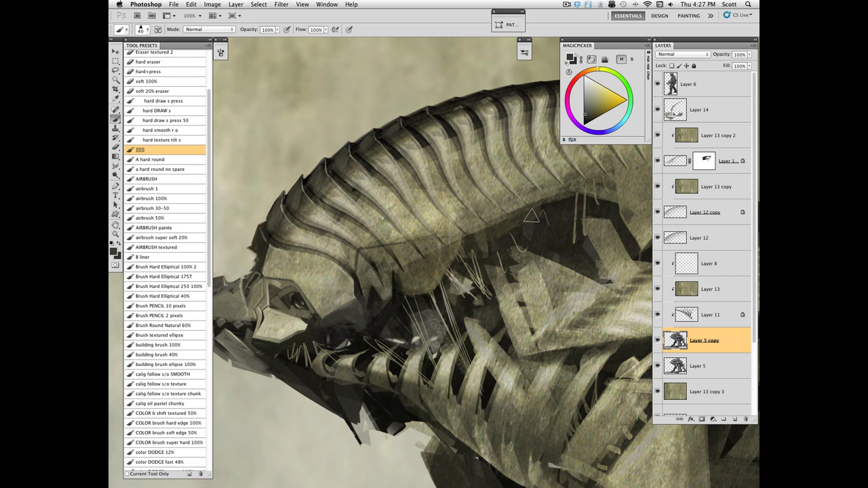
pyautogui.keyDown('alt'); pyautogui.click(478, 342); pyautogui.keyUp('alt')
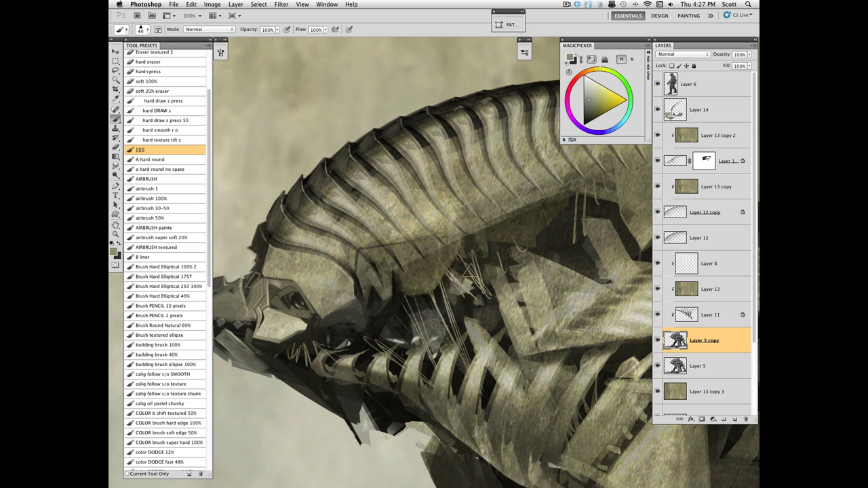
pyautogui.moveTo(489, 258)
pyautogui.mouseDown()
pyautogui.moveTo(522, 267)
pyautogui.moveTo(507, 285)
pyautogui.moveTo(537, 295)
pyautogui.moveTo(493, 302)
pyautogui.moveTo(520, 314)
pyautogui.mouseUp()
pyautogui.moveTo(569, 213)
pyautogui.mouseDown()
pyautogui.moveTo(593, 231)
pyautogui.moveTo(592, 266)
pyautogui.moveTo(621, 292)
pyautogui.mouseUp()
pyautogui.keyDown('alt'); pyautogui.click(533, 244); pyautogui.keyUp('alt')
pyautogui.moveTo(536, 242); pyautogui.dragTo(557, 205)
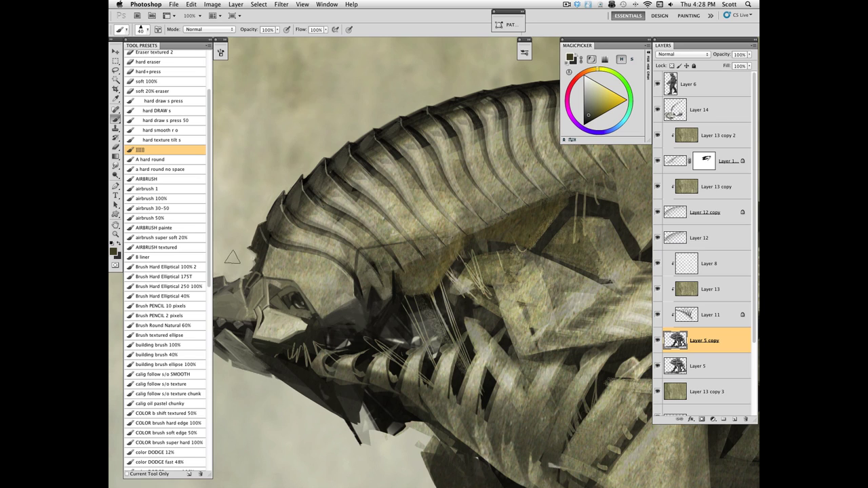
# Collapse the MagicPicker colour wheel with the whole mech in view.
pyautogui.press('z')
pyautogui.keyDown('alt'); pyautogui.click(355, 253); pyautogui.keyUp('alt')
pyautogui.keyDown('alt'); pyautogui.click(355, 254); pyautogui.keyUp('alt')
pyautogui.moveTo(468, 369); pyautogui.dragTo(482, 320)
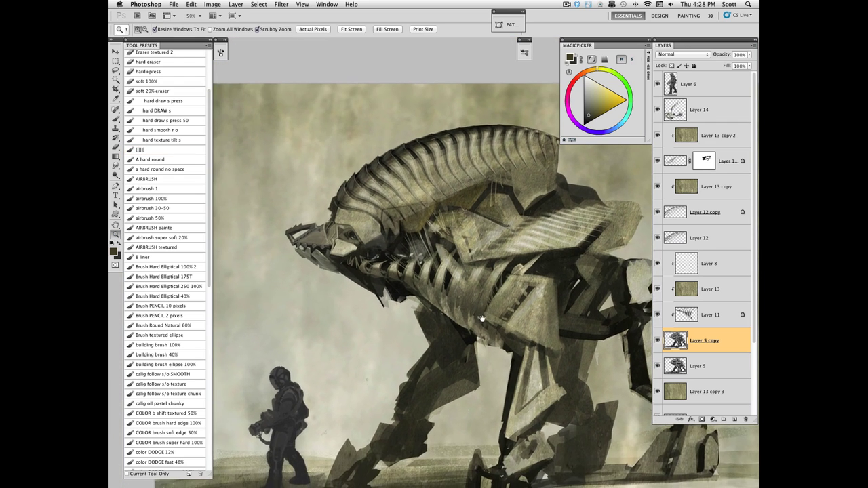
pyautogui.moveTo(582, 190); pyautogui.dragTo(575, 202)
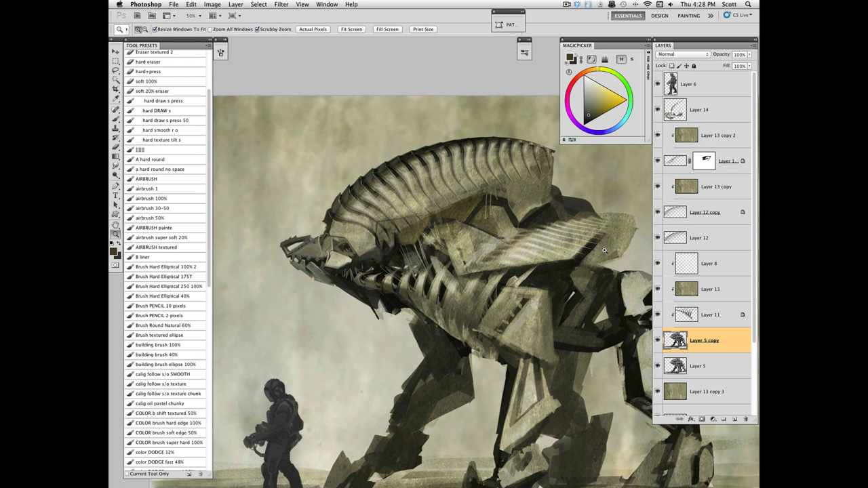
pyautogui.click(647, 50)
pyautogui.scroll(-1, 444, 333)
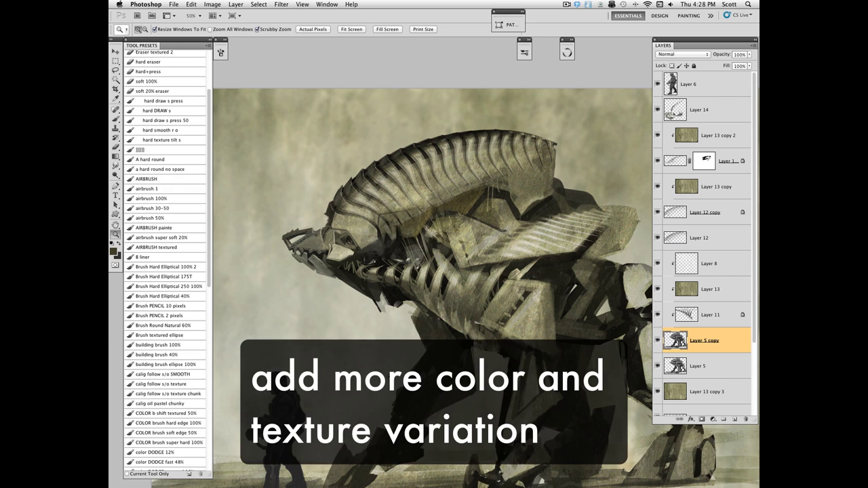
# Move the rust texture on Layer 15 above Layer 8 and set its blend mode to Overlay.
pyautogui.click(395, 304)
pyautogui.moveTo(421, 325); pyautogui.dragTo(430, 354)
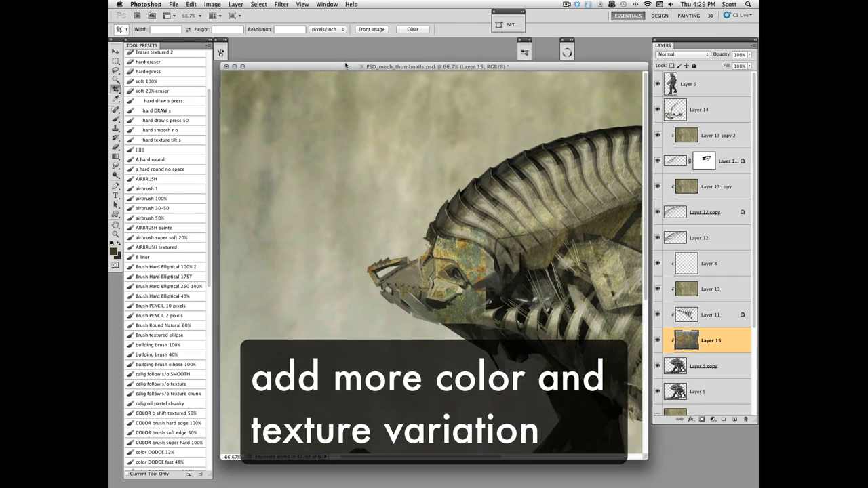
pyautogui.moveTo(345, 65); pyautogui.dragTo(344, 65)
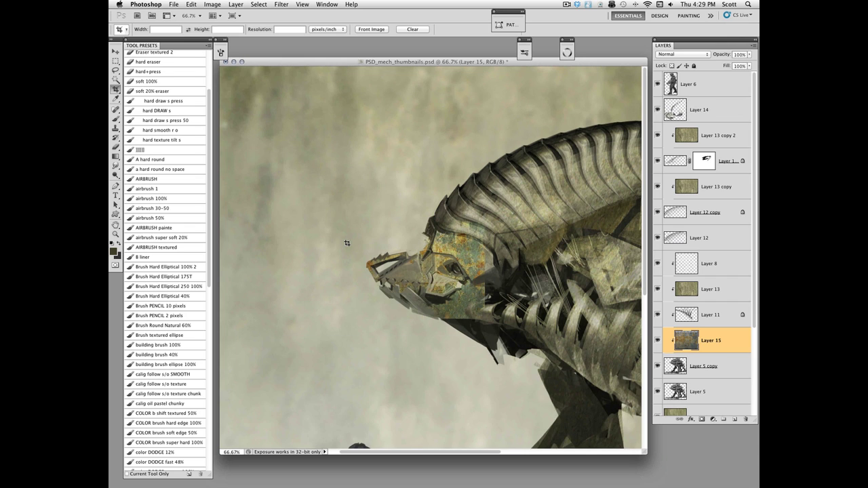
pyautogui.moveTo(682, 341); pyautogui.dragTo(696, 252)
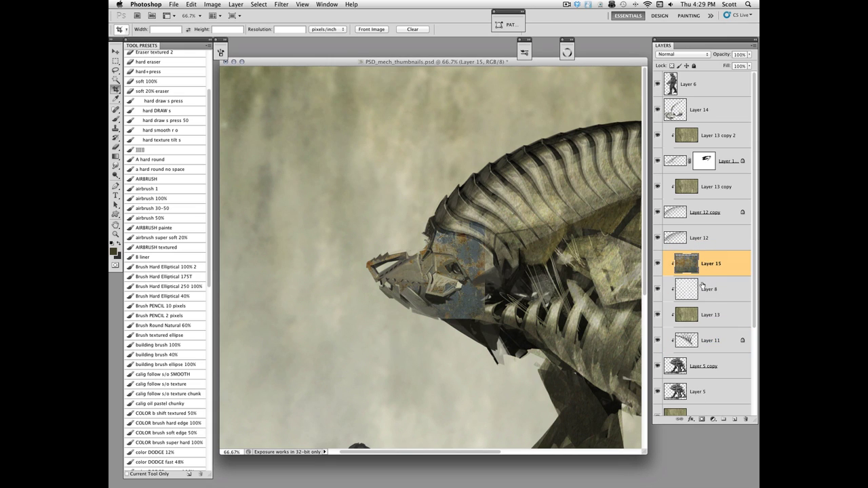
pyautogui.click(705, 54)
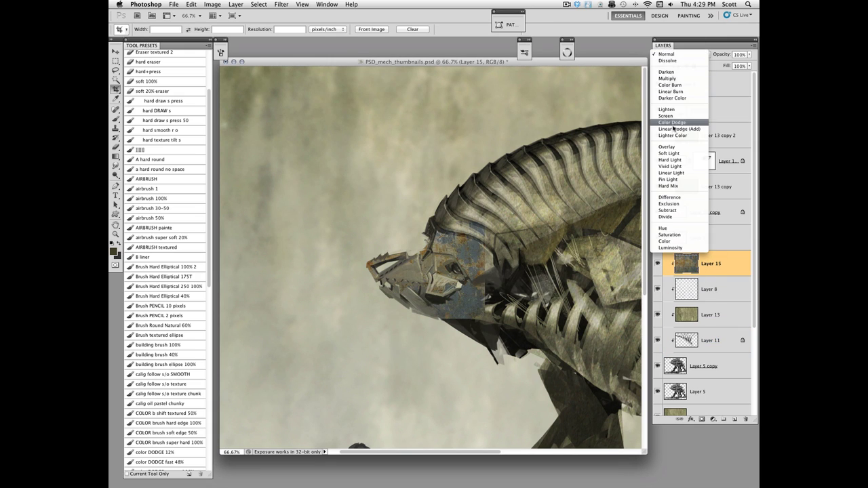
pyautogui.click(675, 148)
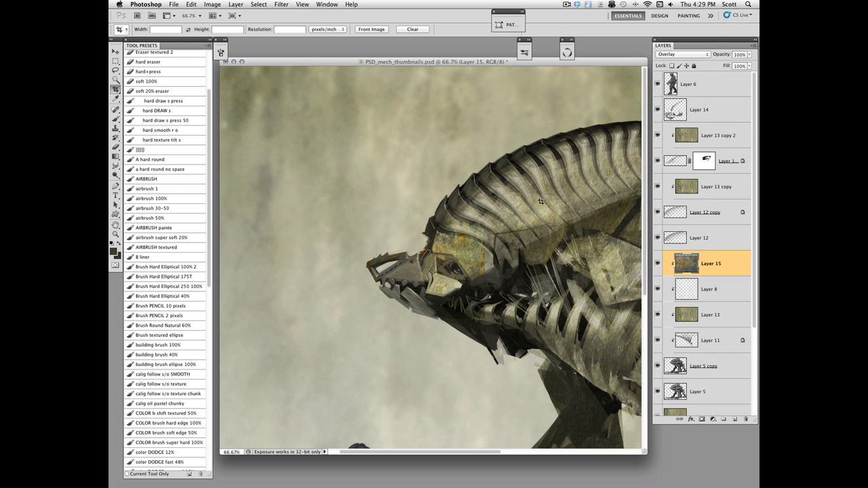
# Raise the rust texture layer directly above Layer 14, outside the clipping group.
pyautogui.click(116, 237)
pyautogui.click(474, 299)
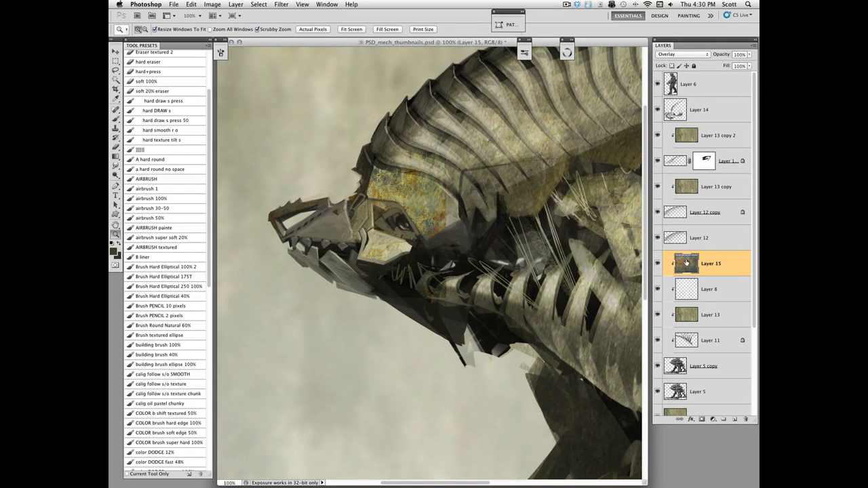
pyautogui.moveTo(755, 234)
pyautogui.mouseDown()
pyautogui.moveTo(756, 273)
pyautogui.moveTo(755, 227)
pyautogui.mouseUp()
pyautogui.moveTo(687, 268); pyautogui.dragTo(699, 107)
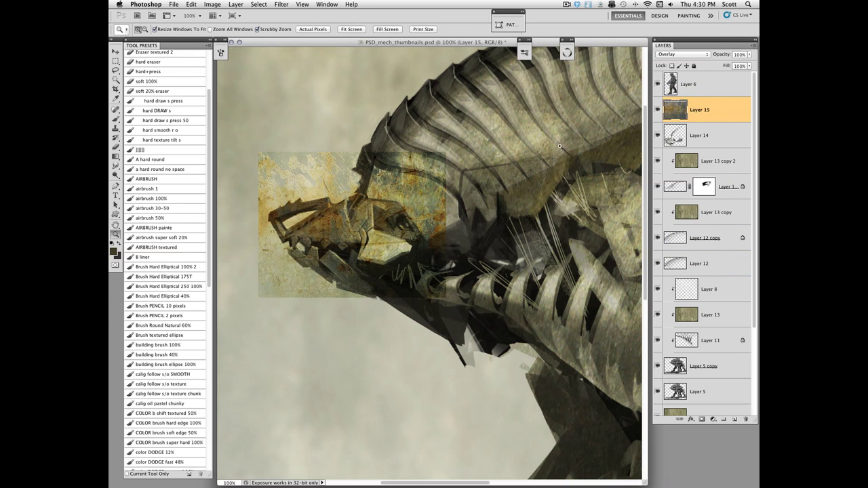
# Enlarge the rust texture over the head and rotate it about -19.7 degrees to follow the snout and crest.
pyautogui.keyDown('alt'); pyautogui.click(379, 237); pyautogui.keyUp('alt')
pyautogui.moveTo(401, 241); pyautogui.dragTo(337, 235)
pyautogui.click(116, 52)
pyautogui.moveTo(409, 252); pyautogui.dragTo(469, 250)
pyautogui.moveTo(380, 297); pyautogui.dragTo(380, 331)
pyautogui.moveTo(380, 198); pyautogui.dragTo(379, 161)
pyautogui.moveTo(466, 334); pyautogui.dragTo(477, 295)
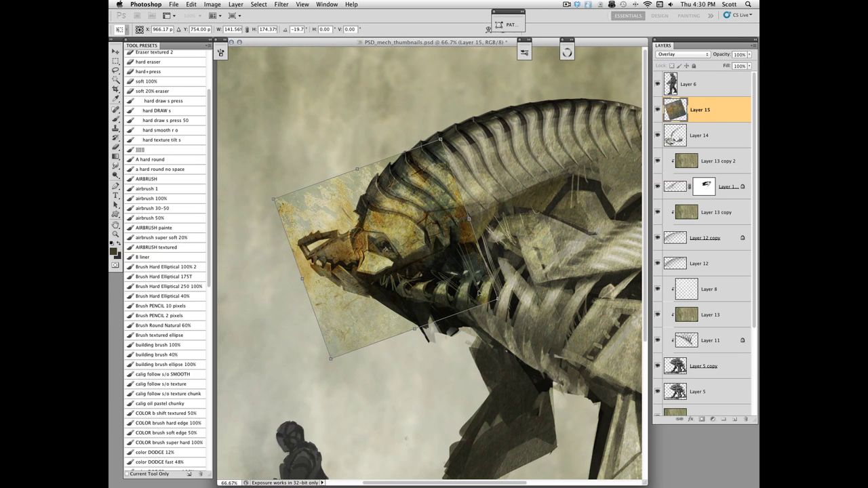
# Stretch the rotated rust texture over the crest and neck to about 196.7% width and 211% height.
pyautogui.moveTo(471, 223); pyautogui.dragTo(534, 195)
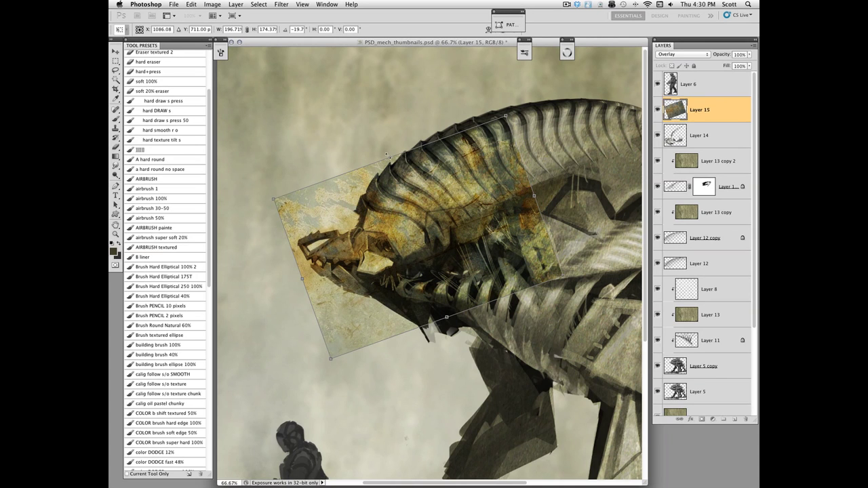
pyautogui.moveTo(388, 156); pyautogui.dragTo(385, 144)
pyautogui.moveTo(447, 318); pyautogui.dragTo(451, 337)
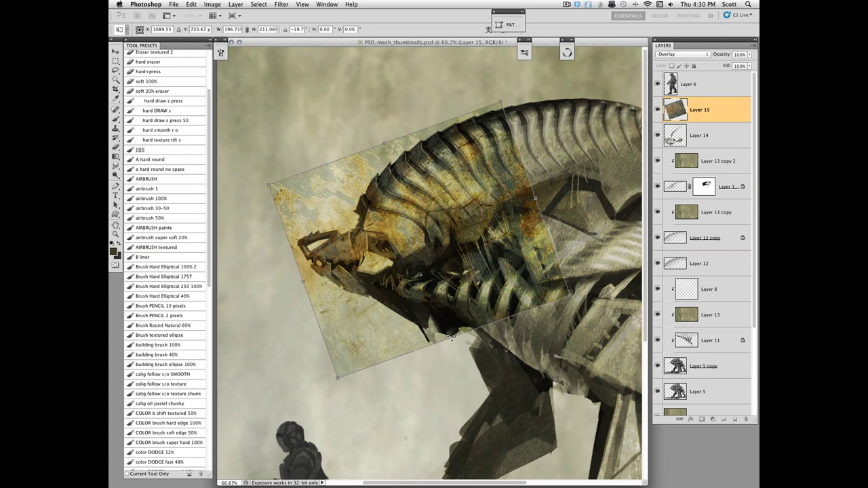
pyautogui.press('Return')
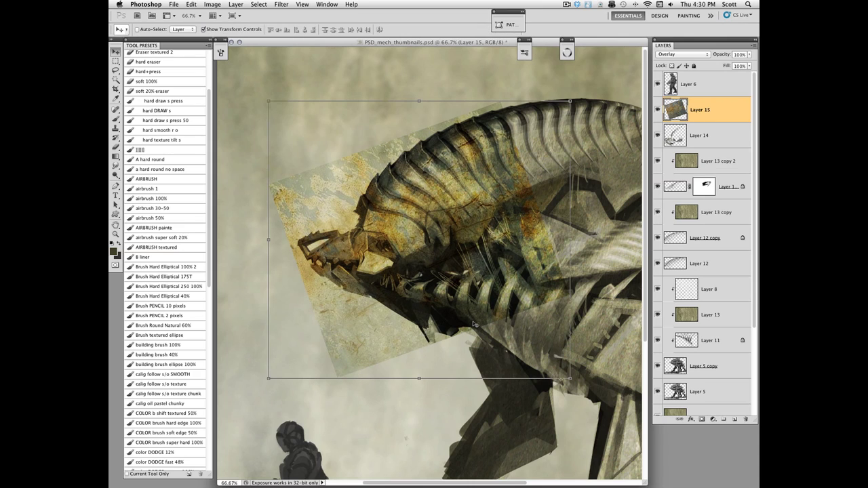
# Add a layer mask to Layer 15, choose the airbrush 100% preset and switch to full-screen view.
pyautogui.click(702, 420)
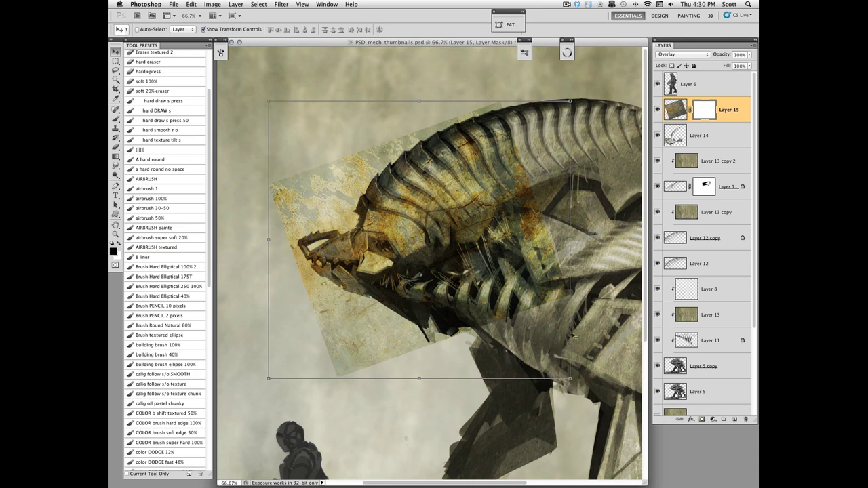
pyautogui.click(165, 219)
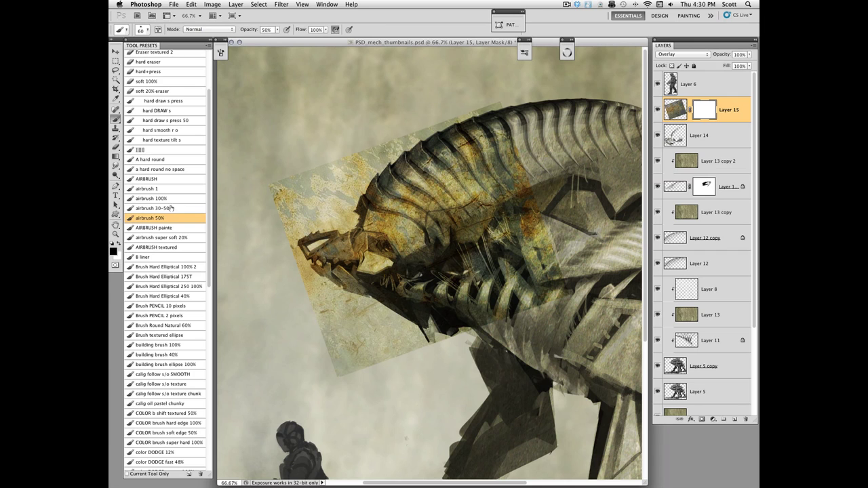
pyautogui.click(174, 198)
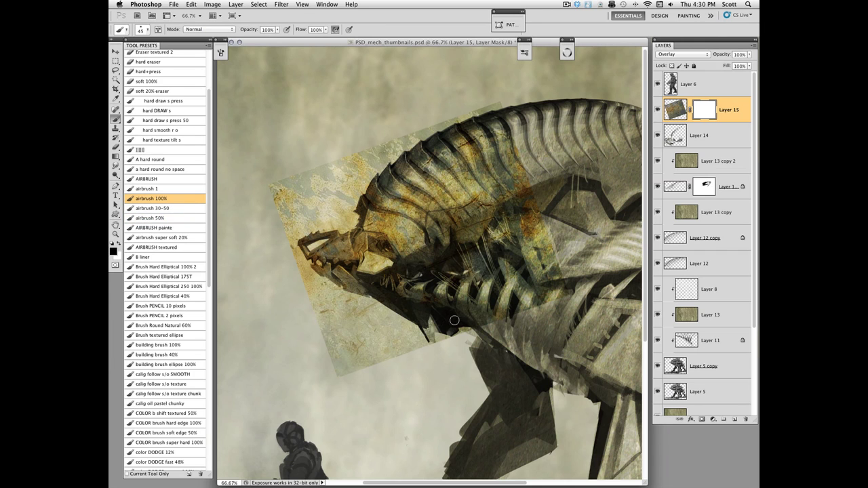
pyautogui.press('f')
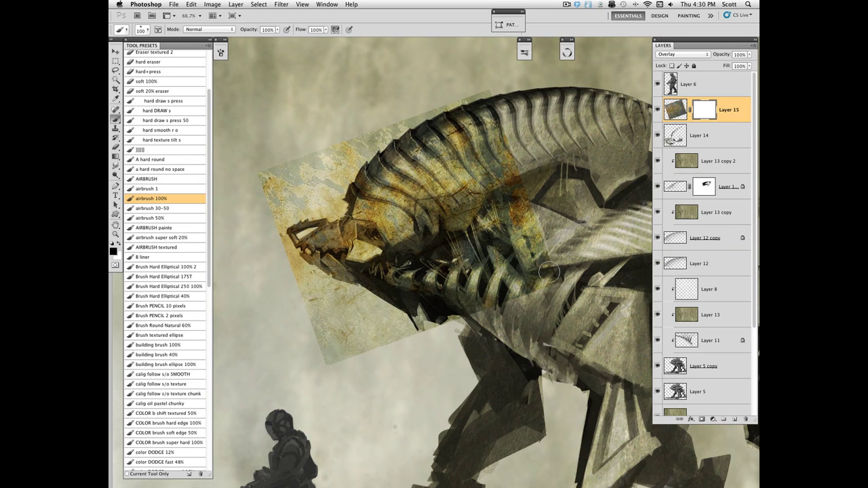
# Mask the rust texture out of the background beneath the jaw and neck with an enlarged airbrush.
pyautogui.press(']')
pyautogui.press(']')
pyautogui.press(']')
pyautogui.press(']')
pyautogui.press(']')
pyautogui.press(']')
pyautogui.press(']')
pyautogui.press(']')
pyautogui.moveTo(430, 313)
pyautogui.mouseDown()
pyautogui.moveTo(414, 338)
pyautogui.moveTo(393, 343)
pyautogui.moveTo(378, 319)
pyautogui.moveTo(336, 299)
pyautogui.moveTo(321, 363)
pyautogui.moveTo(305, 295)
pyautogui.moveTo(334, 307)
pyautogui.moveTo(281, 239)
pyautogui.moveTo(340, 286)
pyautogui.mouseUp()
# Mask the spilled texture above the crest and in front of the snout with an 80-pixel airbrush.
pyautogui.press('[')
pyautogui.press('[')
pyautogui.press('[')
pyautogui.press('[')
pyautogui.press('[')
pyautogui.moveTo(259, 169)
pyautogui.mouseDown()
pyautogui.moveTo(272, 208)
pyautogui.moveTo(303, 157)
pyautogui.moveTo(334, 169)
pyautogui.moveTo(441, 107)
pyautogui.mouseUp()
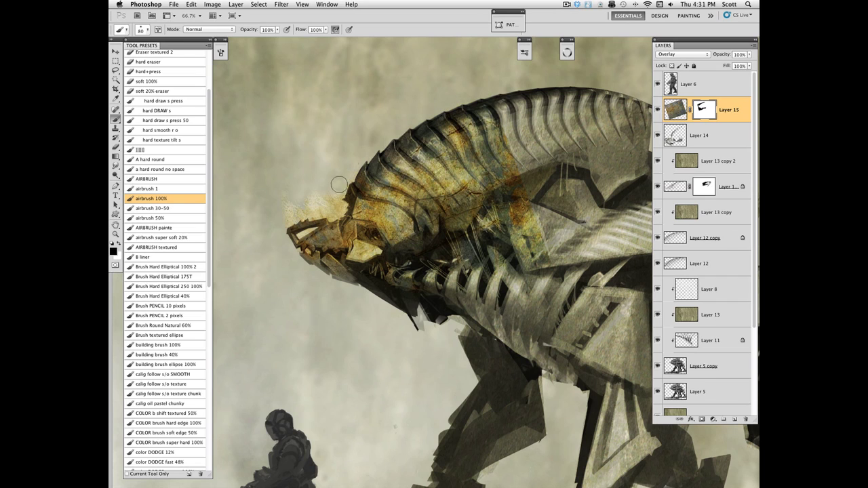
pyautogui.moveTo(342, 185)
pyautogui.mouseDown()
pyautogui.moveTo(279, 214)
pyautogui.moveTo(304, 213)
pyautogui.moveTo(251, 199)
pyautogui.mouseUp()
# Clean the texture mask around the snout, teeth and lower jaw with a 20-pixel airbrush.
pyautogui.press('z')
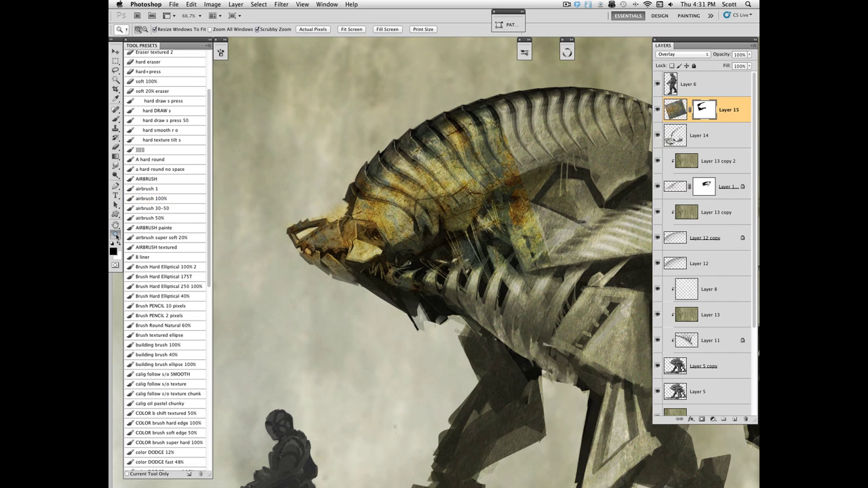
pyautogui.click(335, 240)
pyautogui.click(115, 118)
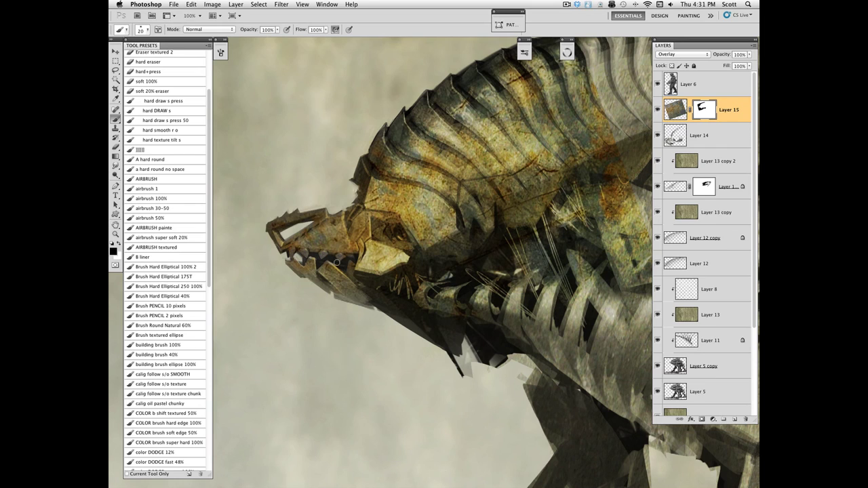
pyautogui.moveTo(323, 272); pyautogui.dragTo(361, 297)
# Mask the rust texture off the eye.
pyautogui.press('super+minus')
pyautogui.press('z')
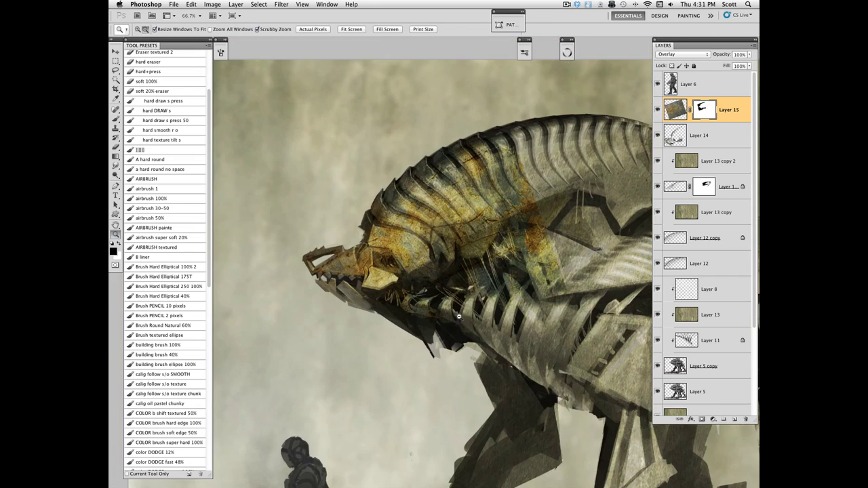
pyautogui.keyDown('alt'); pyautogui.click(485, 351); pyautogui.keyUp('alt')
pyautogui.moveTo(487, 373); pyautogui.dragTo(439, 352)
pyautogui.click(372, 264)
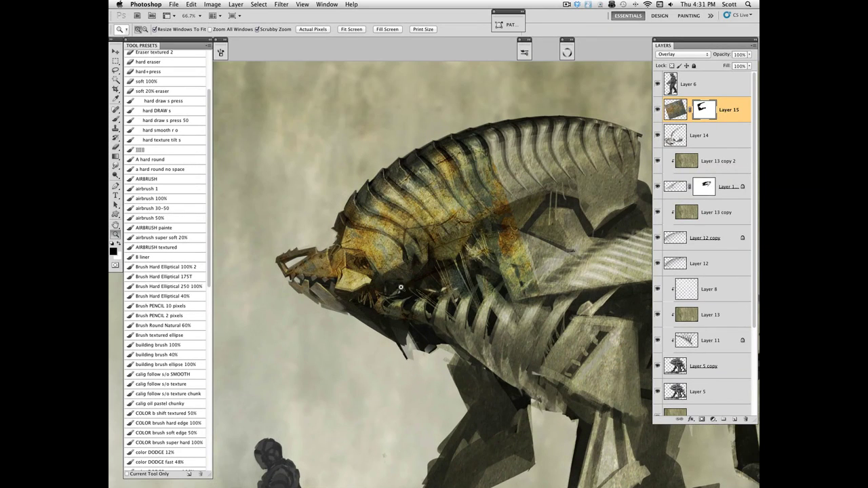
pyautogui.press('b')
# Fade the rust texture from the crest and neck on the mask using airbrush 50% at about 300 pixels.
pyautogui.click(167, 218)
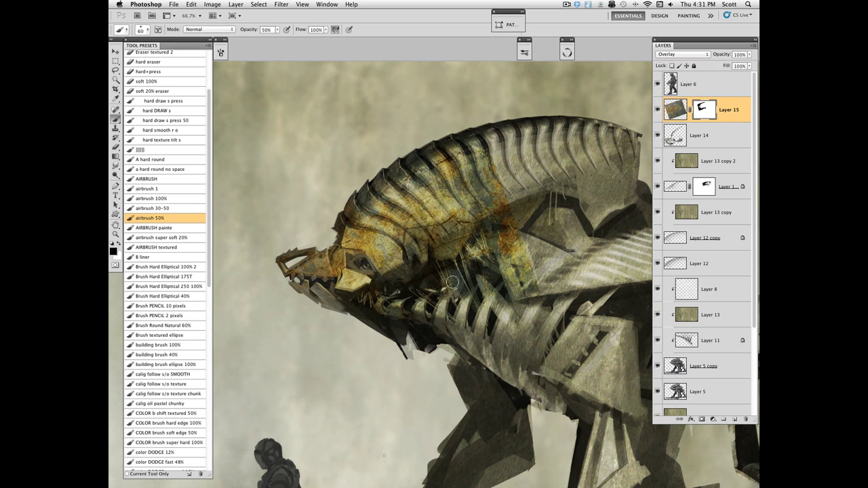
pyautogui.press(']')
pyautogui.press(']')
pyautogui.press(']')
pyautogui.press(']')
pyautogui.press(']')
pyautogui.press(']')
pyautogui.press(']')
pyautogui.press(']')
pyautogui.press(']')
pyautogui.press(']')
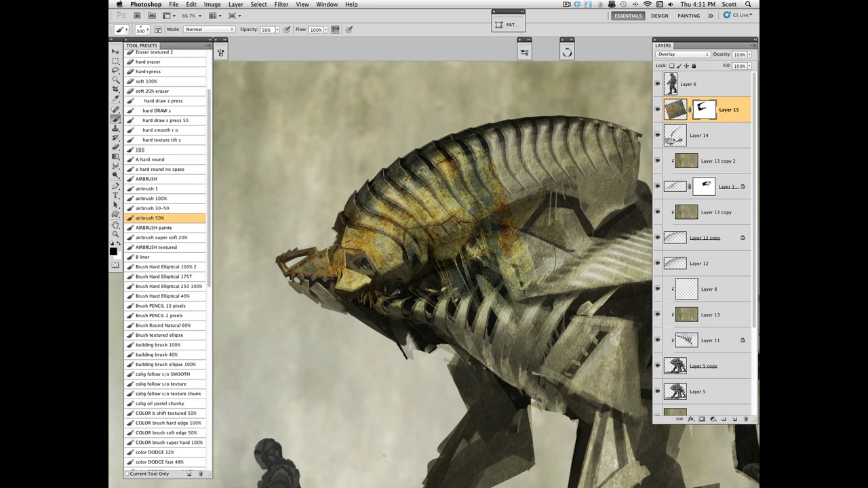
pyautogui.moveTo(525, 260)
pyautogui.mouseDown()
pyautogui.moveTo(491, 280)
pyautogui.moveTo(525, 249)
pyautogui.moveTo(525, 268)
pyautogui.moveTo(526, 238)
pyautogui.moveTo(499, 239)
pyautogui.moveTo(517, 248)
pyautogui.moveTo(488, 163)
pyautogui.moveTo(486, 193)
pyautogui.moveTo(499, 192)
pyautogui.moveTo(523, 250)
pyautogui.moveTo(469, 257)
pyautogui.moveTo(458, 212)
pyautogui.moveTo(420, 206)
pyautogui.moveTo(433, 174)
pyautogui.moveTo(443, 194)
pyautogui.moveTo(414, 180)
pyautogui.moveTo(394, 234)
pyautogui.moveTo(431, 260)
pyautogui.moveTo(460, 198)
pyautogui.moveTo(479, 203)
pyautogui.moveTo(527, 303)
pyautogui.mouseUp()
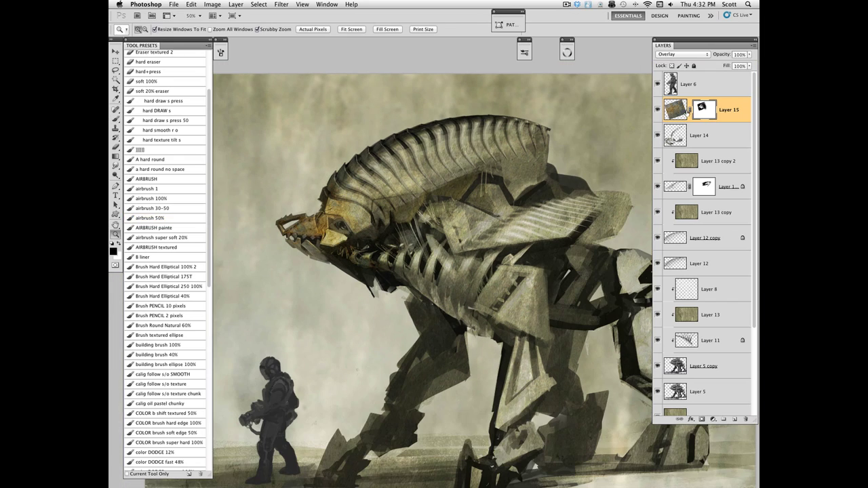
# Lower the opacity of Layer 15 to 81%.
pyautogui.click(679, 114)
pyautogui.click(750, 56)
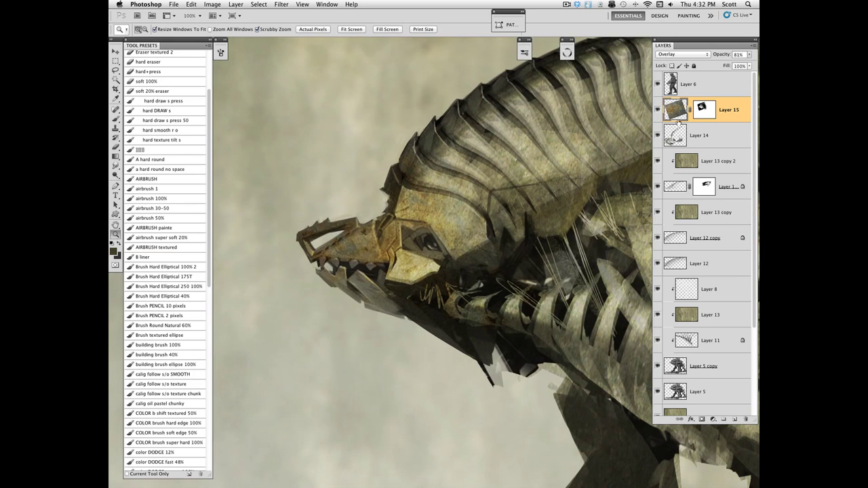
pyautogui.click(676, 135)
pyautogui.click(692, 114)
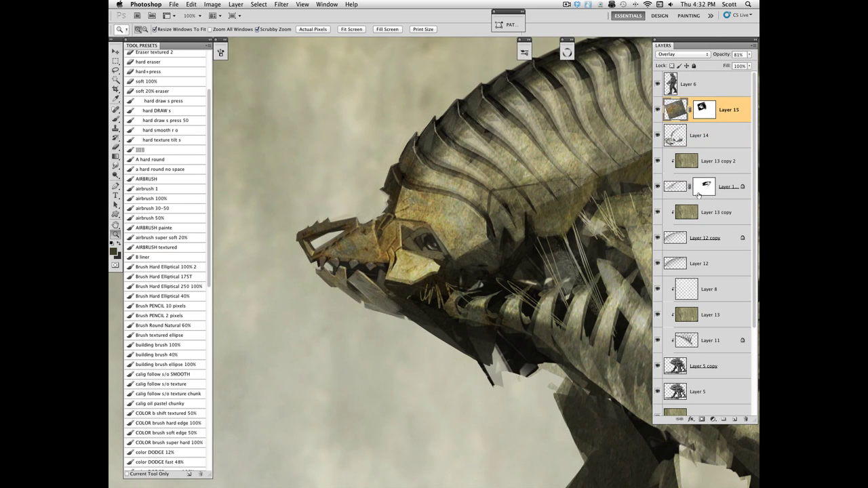
# Add an empty layer above Layer 15 and hide both it and the rust texture layer.
pyautogui.click(733, 419)
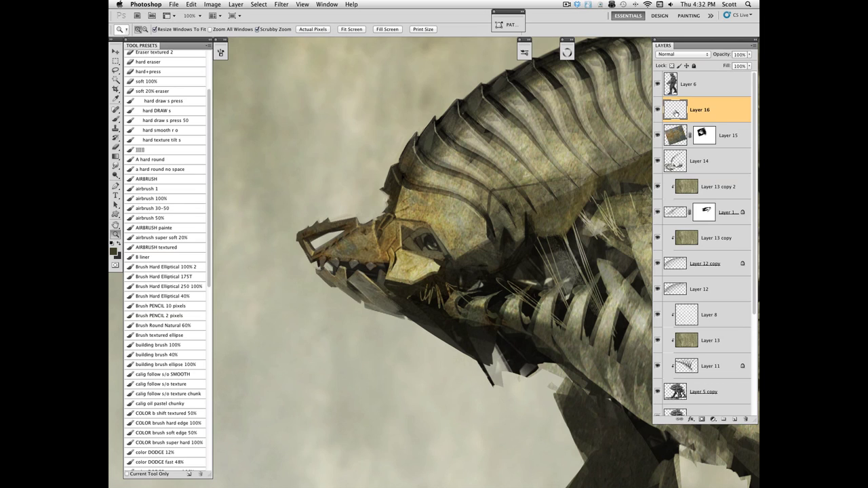
pyautogui.click(658, 111)
pyautogui.click(658, 135)
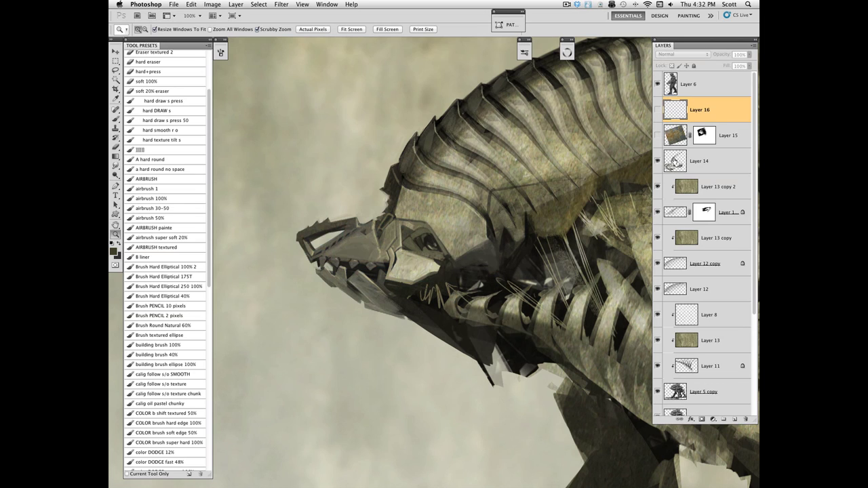
# On Layer 14, paint along the lower jaw's underside with tones sampled from the surrounding plates.
pyautogui.click(675, 162)
pyautogui.moveTo(483, 238); pyautogui.dragTo(469, 230)
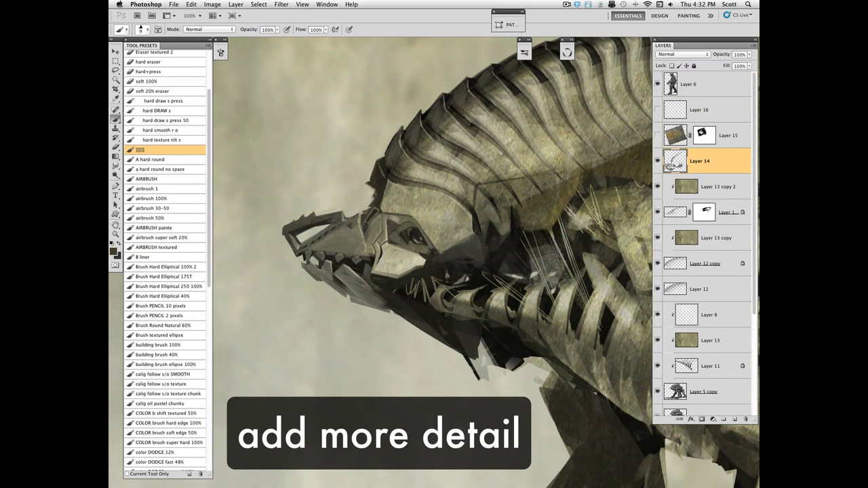
pyautogui.press('[')
pyautogui.press('[')
pyautogui.press('[')
pyautogui.moveTo(376, 278); pyautogui.dragTo(433, 319)
pyautogui.keyDown('alt'); pyautogui.click(399, 309); pyautogui.keyUp('alt')
# Block in the rear plate of the lower jaw with a 30-pixel brush in sampled grey-green tones.
pyautogui.press(']')
pyautogui.press(']')
pyautogui.press(']')
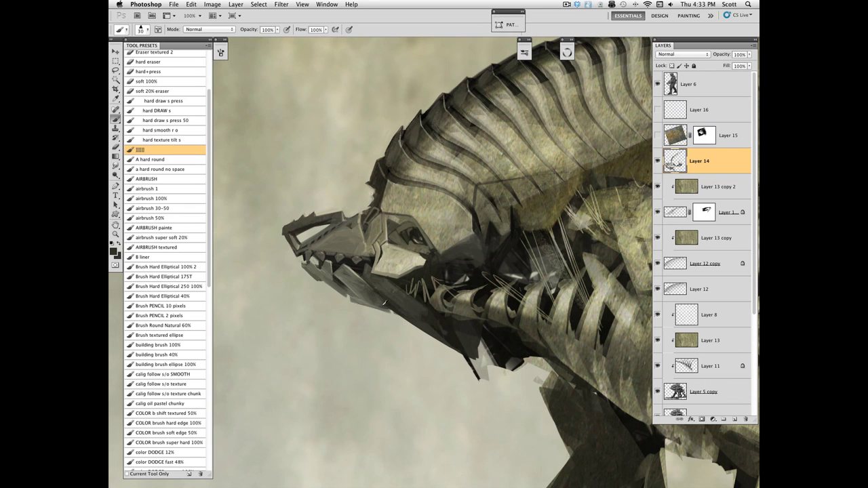
pyautogui.keyDown('alt'); pyautogui.click(385, 292); pyautogui.keyUp('alt')
pyautogui.keyDown('alt'); pyautogui.click(404, 301); pyautogui.keyUp('alt')
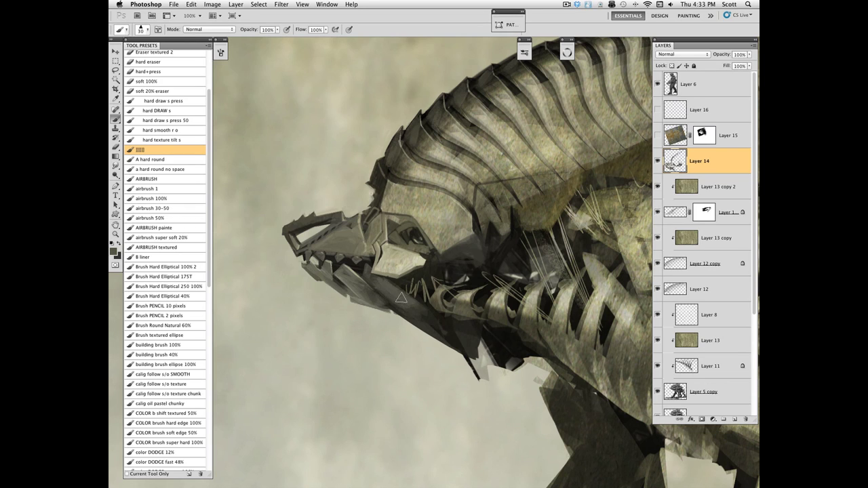
pyautogui.moveTo(377, 280)
pyautogui.mouseDown()
pyautogui.moveTo(429, 309)
pyautogui.moveTo(419, 302)
pyautogui.mouseUp()
# Sharpen the lower jaw's bottom edge with a brush of about 9 pixels, using sampled dark and background colours.
pyautogui.keyDown('alt'); pyautogui.click(415, 278); pyautogui.keyUp('alt')
pyautogui.press('[')
pyautogui.press('[')
pyautogui.press('[')
pyautogui.press('[')
pyautogui.keyDown('alt'); pyautogui.click(417, 303); pyautogui.keyUp('alt')
pyautogui.keyDown('alt'); pyautogui.click(418, 342); pyautogui.keyUp('alt')
pyautogui.press(']')
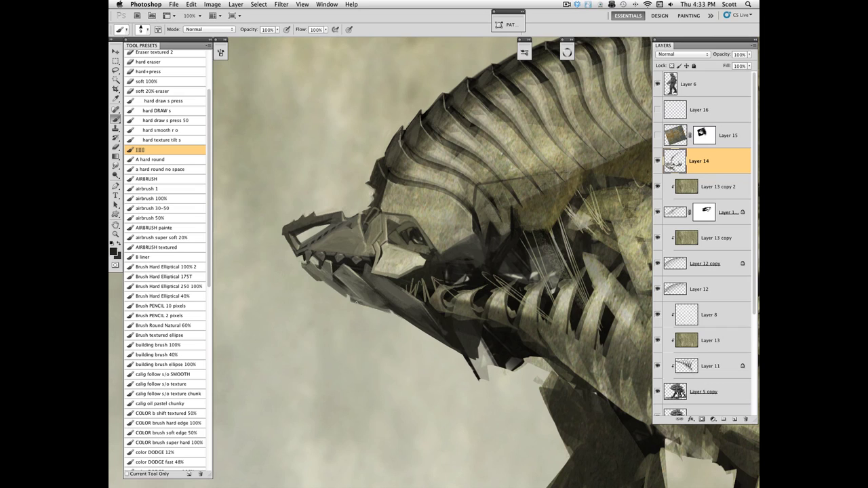
pyautogui.moveTo(356, 302)
pyautogui.mouseDown()
pyautogui.moveTo(389, 314)
pyautogui.moveTo(363, 301)
pyautogui.mouseUp()
pyautogui.keyDown('alt'); pyautogui.click(387, 316); pyautogui.keyUp('alt')
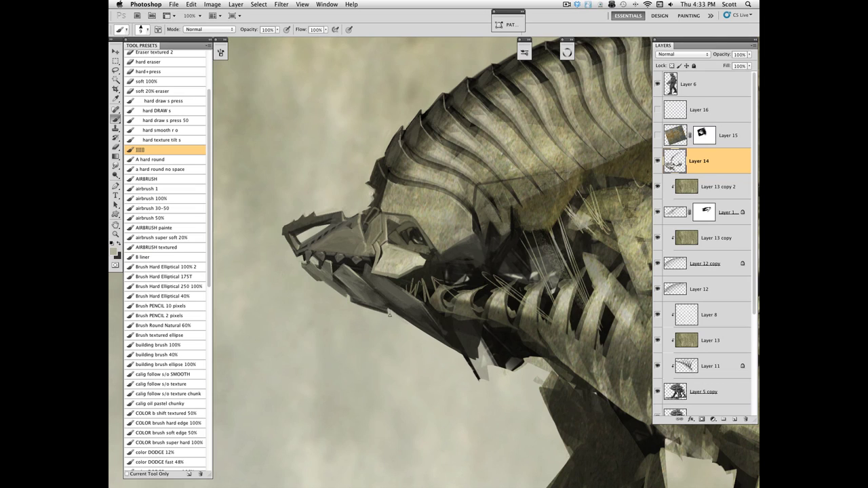
# Paint over the squiggly lines below the cheek with a larger brush in a sampled jaw tone.
pyautogui.keyDown('alt'); pyautogui.click(414, 296); pyautogui.keyUp('alt')
pyautogui.press(']')
pyautogui.press(']')
pyautogui.press(']')
pyautogui.moveTo(401, 302)
pyautogui.mouseDown()
pyautogui.moveTo(439, 334)
pyautogui.moveTo(416, 277)
pyautogui.mouseUp()
# Refine the jaw plate's rear edge below the cheek with a small brush, alternating sampled dark and light tones.
pyautogui.keyDown('alt'); pyautogui.click(428, 301); pyautogui.keyUp('alt')
pyautogui.press('[')
pyautogui.press('[')
pyautogui.keyDown('alt'); pyautogui.click(419, 298); pyautogui.keyUp('alt')
pyautogui.keyDown('alt'); pyautogui.click(408, 288); pyautogui.keyUp('alt')
pyautogui.moveTo(416, 279)
pyautogui.mouseDown()
pyautogui.moveTo(430, 297)
pyautogui.moveTo(397, 252)
pyautogui.moveTo(428, 296)
pyautogui.mouseUp()
pyautogui.keyDown('alt'); pyautogui.click(397, 253); pyautogui.keyUp('alt')
pyautogui.press('[')
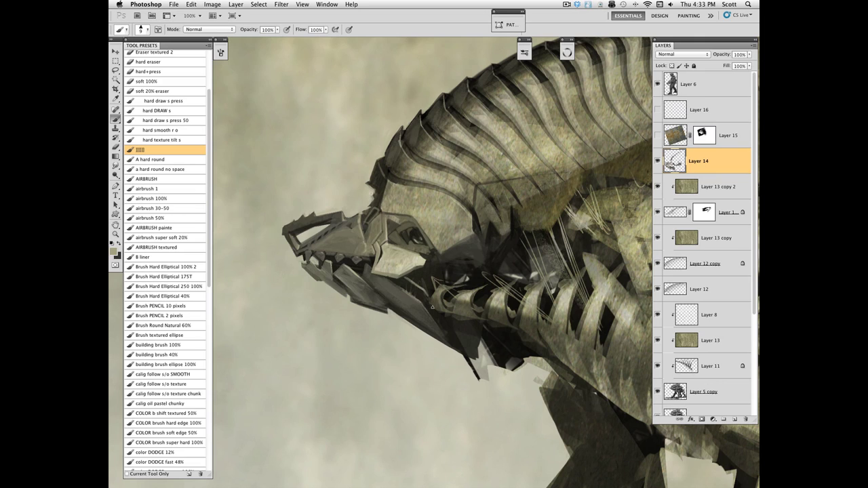
# Paint the joint where the lower jaw meets the first neck rib with sampled light and dark tones.
pyautogui.keyDown('alt'); pyautogui.click(411, 281); pyautogui.keyUp('alt')
pyautogui.keyDown('alt'); pyautogui.click(411, 262); pyautogui.keyUp('alt')
pyautogui.keyDown('alt'); pyautogui.click(427, 293); pyautogui.keyUp('alt')
pyautogui.keyDown('alt'); pyautogui.click(419, 260); pyautogui.keyUp('alt')
pyautogui.keyDown('alt'); pyautogui.click(431, 293); pyautogui.keyUp('alt')
pyautogui.moveTo(432, 293)
pyautogui.mouseDown()
pyautogui.moveTo(440, 310)
pyautogui.moveTo(437, 302)
pyautogui.moveTo(441, 311)
pyautogui.moveTo(453, 297)
pyautogui.moveTo(439, 284)
pyautogui.moveTo(432, 295)
pyautogui.mouseUp()
pyautogui.keyDown('alt'); pyautogui.click(453, 291); pyautogui.keyUp('alt')
pyautogui.keyDown('alt'); pyautogui.click(454, 293); pyautogui.keyUp('alt')
# Clean up the front end of the neck ribs behind the jaw with a brush of about 15 pixels.
pyautogui.keyDown('alt'); pyautogui.click(436, 273); pyautogui.keyUp('alt')
pyautogui.press(']')
pyautogui.press(']')
pyautogui.keyDown('alt'); pyautogui.click(443, 287); pyautogui.keyUp('alt')
pyautogui.press('[')
pyautogui.keyDown('alt'); pyautogui.click(450, 299); pyautogui.keyUp('alt')
pyautogui.keyDown('alt'); pyautogui.click(437, 257); pyautogui.keyUp('alt')
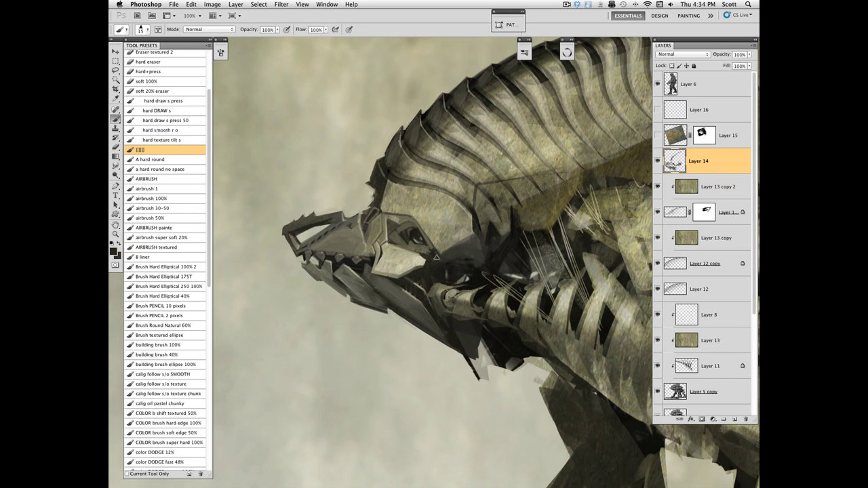
# Detail the dark hollow behind the jaw joint with a 9-pixel brush in sampled dark tones.
pyautogui.press('[')
pyautogui.press('[')
pyautogui.keyDown('alt'); pyautogui.click(432, 290); pyautogui.keyUp('alt')
pyautogui.moveTo(468, 283)
pyautogui.mouseDown()
pyautogui.moveTo(462, 259)
pyautogui.moveTo(378, 232)
pyautogui.moveTo(457, 233)
pyautogui.moveTo(466, 281)
pyautogui.mouseUp()
pyautogui.keyDown('alt'); pyautogui.click(380, 233); pyautogui.keyUp('alt')
pyautogui.keyDown('alt'); pyautogui.click(467, 277); pyautogui.keyUp('alt')
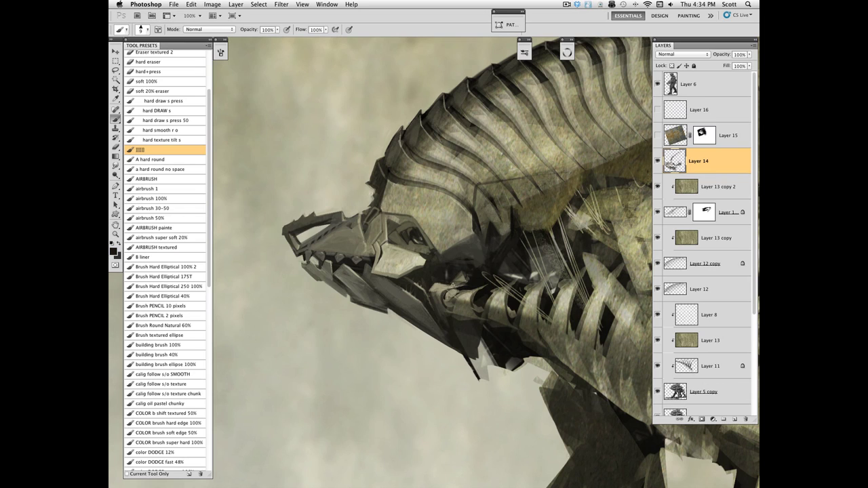
# Refine the jaw joint's highlights and the adjoining lower cheek edge with sampled colours and a fine brush.
pyautogui.keyDown('alt'); pyautogui.click(436, 302); pyautogui.keyUp('alt')
pyautogui.keyDown('alt'); pyautogui.click(450, 283); pyautogui.keyUp('alt')
pyautogui.press('[')
pyautogui.press('[')
pyautogui.press('[')
pyautogui.keyDown('alt'); pyautogui.click(422, 263); pyautogui.keyUp('alt')
pyautogui.keyDown('alt'); pyautogui.click(437, 259); pyautogui.keyUp('alt')
pyautogui.press(']')
pyautogui.press(']')
pyautogui.press(']')
pyautogui.press(']')
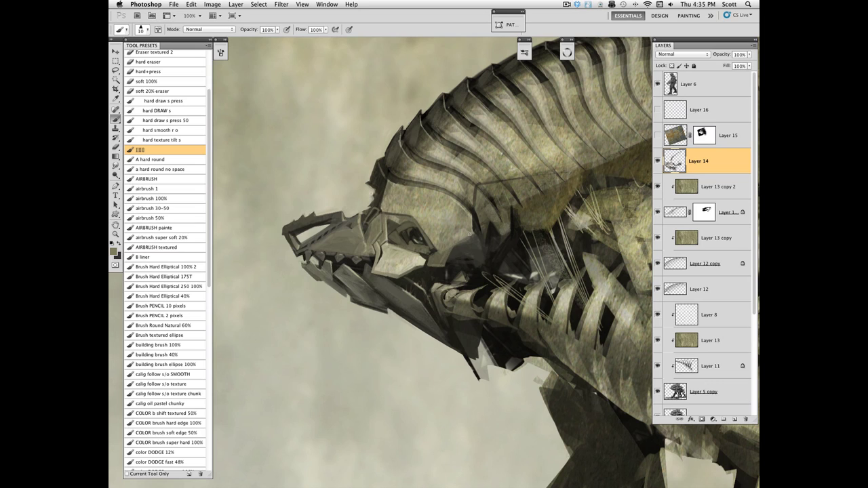
# Reshape the lower rear edge of the cheek plate with sampled colours, extending the stroke along the plate's underside.
pyautogui.keyDown('alt'); pyautogui.click(450, 251); pyautogui.keyUp('alt')
pyautogui.press(']')
pyautogui.press(']')
pyautogui.press(']')
pyautogui.keyDown('alt'); pyautogui.click(432, 267); pyautogui.keyUp('alt')
pyautogui.press('[')
pyautogui.press('[')
pyautogui.press('[')
pyautogui.moveTo(433, 254)
pyautogui.mouseDown()
pyautogui.moveTo(407, 264)
pyautogui.moveTo(398, 258)
pyautogui.moveTo(397, 275)
pyautogui.moveTo(390, 251)
pyautogui.moveTo(400, 271)
pyautogui.mouseUp()
# Paint the cheek plate's rear corner below the eye with sampled light tones and a 10-pixel brush.
pyautogui.keyDown('alt'); pyautogui.click(427, 235); pyautogui.keyUp('alt')
pyautogui.keyDown('alt'); pyautogui.click(437, 259); pyautogui.keyUp('alt')
pyautogui.keyDown('alt'); pyautogui.click(426, 256); pyautogui.keyUp('alt')
pyautogui.keyDown('alt'); pyautogui.click(379, 238); pyautogui.keyUp('alt')
pyautogui.press(']')
pyautogui.keyDown('alt'); pyautogui.click(418, 259); pyautogui.keyUp('alt')
pyautogui.press('[')
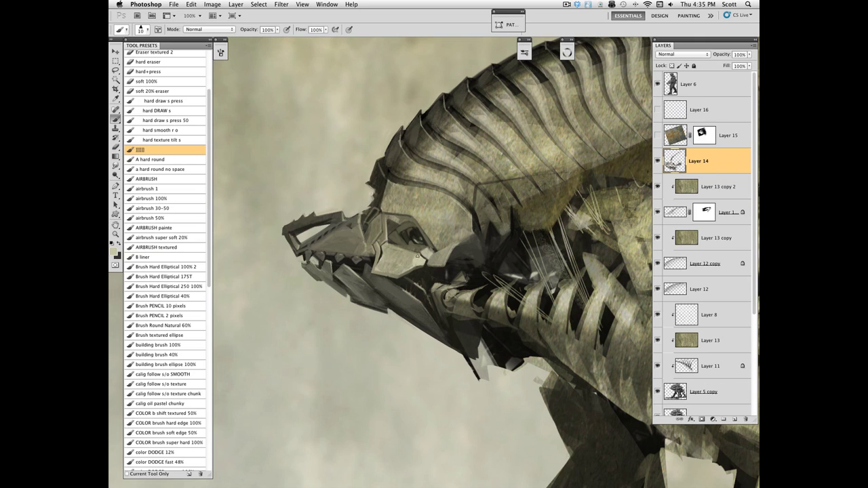
# Define the seam between the cheek plate and the head plate behind the eye with sampled midtones.
pyautogui.keyDown('alt'); pyautogui.click(411, 268); pyautogui.keyUp('alt')
pyautogui.keyDown('alt'); pyautogui.click(425, 252); pyautogui.keyUp('alt')
pyautogui.press('[')
pyautogui.keyDown('alt'); pyautogui.click(424, 249); pyautogui.keyUp('alt')
pyautogui.press(']')
pyautogui.press(']')
pyautogui.press(']')
pyautogui.keyDown('alt'); pyautogui.click(435, 247); pyautogui.keyUp('alt')
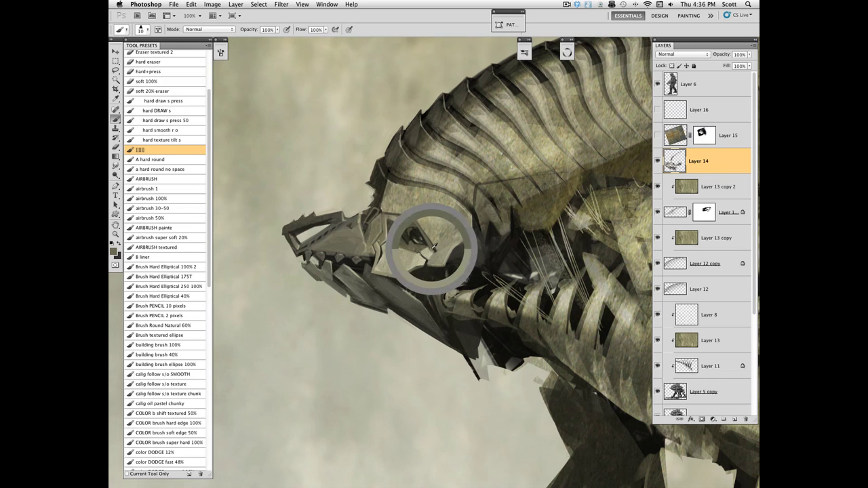
pyautogui.keyDown('alt'); pyautogui.click(432, 252); pyautogui.keyUp('alt')
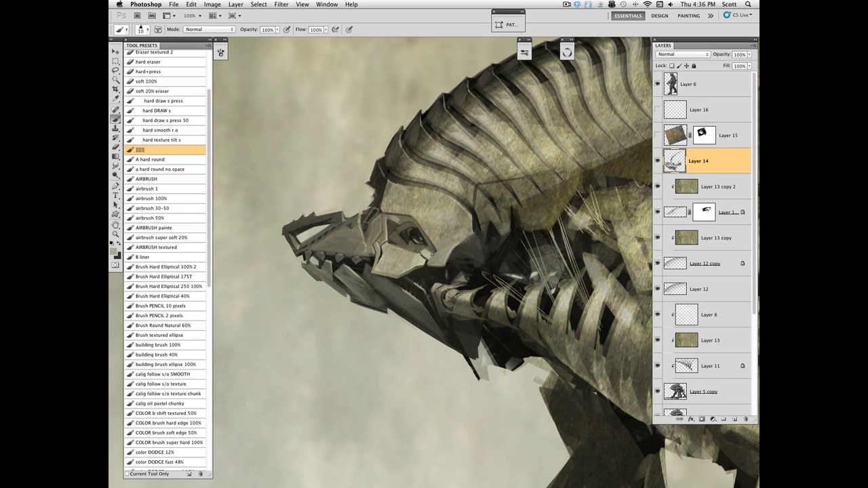
# Add small highlights and shadows at the rear corner of the eye socket.
pyautogui.keyDown('alt'); pyautogui.click(428, 252); pyautogui.keyUp('alt')
pyautogui.moveTo(422, 247)
pyautogui.mouseDown()
pyautogui.moveTo(460, 234)
pyautogui.moveTo(397, 264)
pyautogui.moveTo(423, 252)
pyautogui.mouseUp()
pyautogui.keyDown('alt'); pyautogui.click(434, 252); pyautogui.keyUp('alt')
pyautogui.keyDown('alt'); pyautogui.click(430, 249); pyautogui.keyUp('alt')
pyautogui.press(']')
pyautogui.keyDown('alt'); pyautogui.click(428, 251); pyautogui.keyUp('alt')
pyautogui.keyDown('alt'); pyautogui.click(422, 244); pyautogui.keyUp('alt')
# Detail the eye and its socket rim with a fine brush in sampled tones, and save the document.
pyautogui.press('[')
pyautogui.keyDown('alt'); pyautogui.click(471, 220); pyautogui.keyUp('alt')
pyautogui.press('[')
pyautogui.press('[')
pyautogui.keyDown('alt'); pyautogui.click(413, 247); pyautogui.keyUp('alt')
pyautogui.keyDown('alt'); pyautogui.click(395, 240); pyautogui.keyUp('alt')
pyautogui.press('[')
pyautogui.press(']')
pyautogui.moveTo(399, 239); pyautogui.dragTo(404, 234)
pyautogui.keyDown('alt'); pyautogui.click(412, 247); pyautogui.keyUp('alt')
pyautogui.press('super+s')
# Smooth the top of the head plate below the crest with a 20-pixel brush in sampled light tones.
pyautogui.keyDown('alt'); pyautogui.click(426, 172); pyautogui.keyUp('alt')
pyautogui.keyDown('alt'); pyautogui.click(461, 211); pyautogui.keyUp('alt')
pyautogui.press(']')
pyautogui.press(']')
pyautogui.moveTo(443, 200)
pyautogui.mouseDown()
pyautogui.moveTo(466, 229)
pyautogui.moveTo(439, 199)
pyautogui.mouseUp()
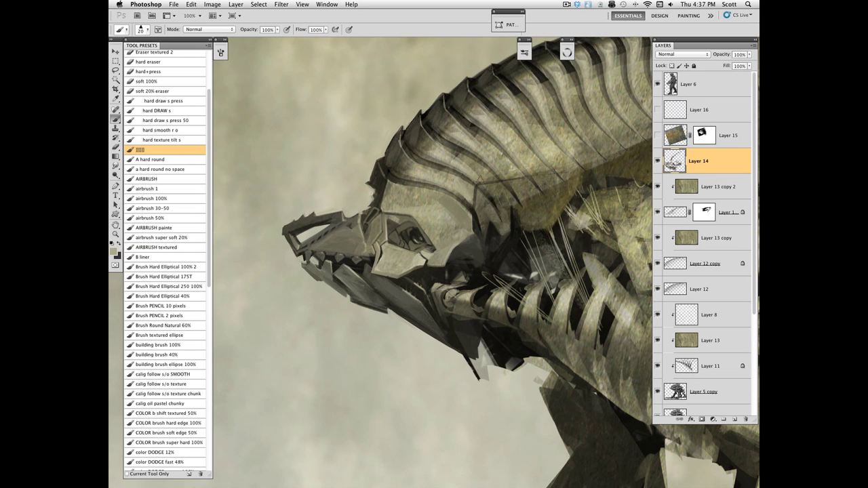
pyautogui.moveTo(506, 175); pyautogui.dragTo(516, 175)
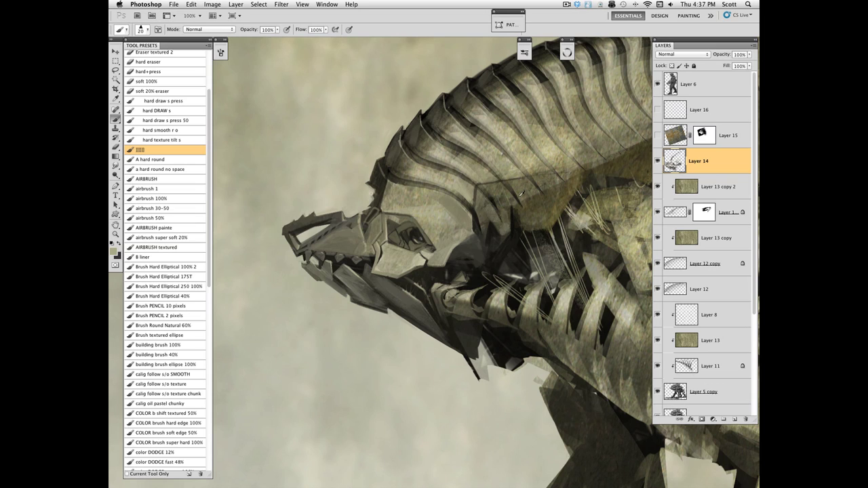
# Paint the crest's lower edge where its ribs meet the head plate with a 15-pixel brush in sampled tones.
pyautogui.keyDown('alt'); pyautogui.click(499, 148); pyautogui.keyUp('alt')
pyautogui.press('[')
pyautogui.keyDown('alt'); pyautogui.click(500, 158); pyautogui.keyUp('alt')
pyautogui.moveTo(454, 177)
pyautogui.mouseDown()
pyautogui.moveTo(491, 256)
pyautogui.moveTo(473, 200)
pyautogui.mouseUp()
pyautogui.keyDown('alt'); pyautogui.click(488, 202); pyautogui.keyUp('alt')
pyautogui.press('[')
pyautogui.press('[')
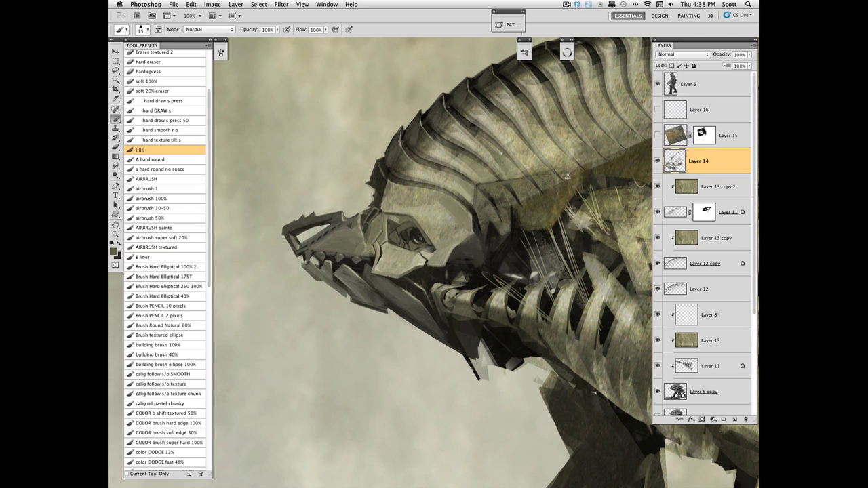
# Give the head plate's rear edge an angular facet using tones sampled from the plate.
pyautogui.keyDown('alt'); pyautogui.click(465, 216); pyautogui.keyUp('alt')
pyautogui.moveTo(469, 214); pyautogui.dragTo(470, 234)
pyautogui.keyDown('alt'); pyautogui.click(470, 199); pyautogui.keyUp('alt')
pyautogui.moveTo(463, 190); pyautogui.dragTo(470, 202)
pyautogui.press(']')
pyautogui.press(']')
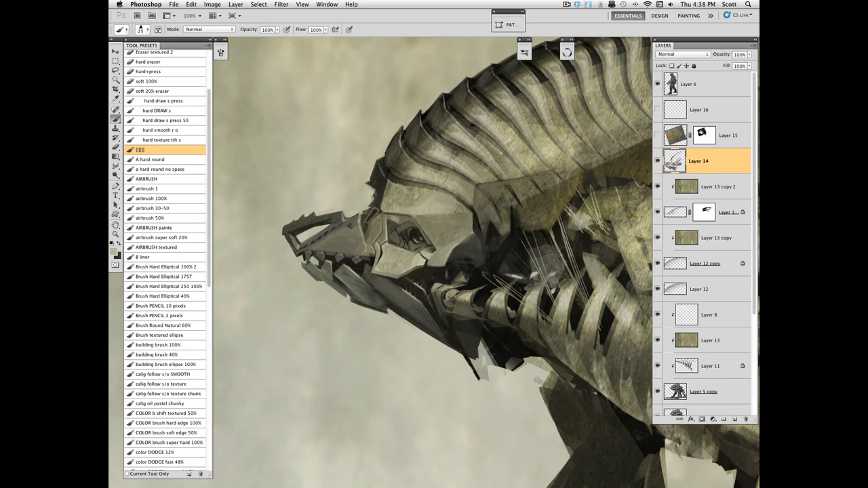
# Shade the forehead facet above the eye and the plate behind the head with sampled olive tones.
pyautogui.keyDown('alt'); pyautogui.click(414, 197); pyautogui.keyUp('alt')
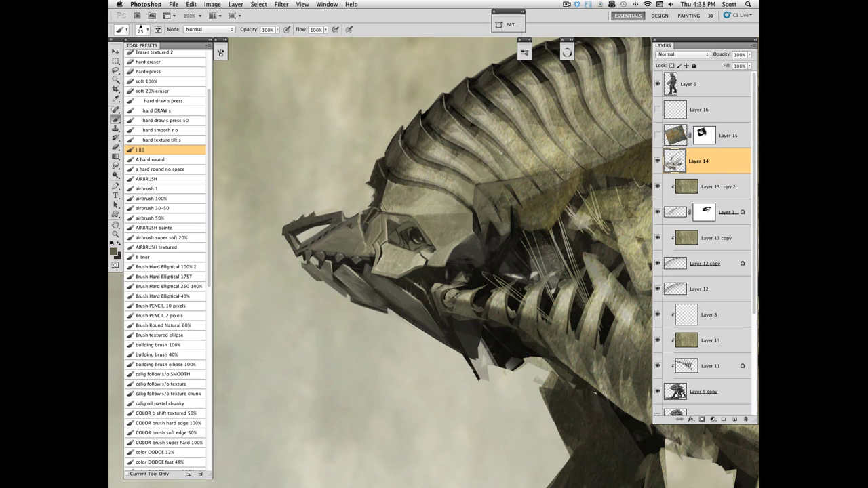
pyautogui.keyDown('alt'); pyautogui.click(441, 194); pyautogui.keyUp('alt')
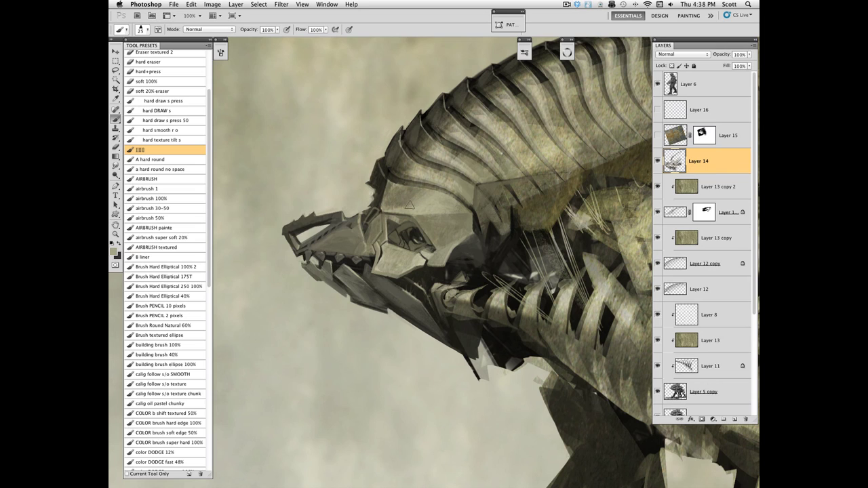
pyautogui.keyDown('alt'); pyautogui.click(422, 263); pyautogui.keyUp('alt')
pyautogui.press('[')
pyautogui.press('[')
pyautogui.press('[')
pyautogui.press('[')
pyautogui.press(']')
pyautogui.press(']')
pyautogui.press(']')
pyautogui.keyDown('alt'); pyautogui.click(490, 207); pyautogui.keyUp('alt')
pyautogui.moveTo(503, 207); pyautogui.dragTo(506, 198)
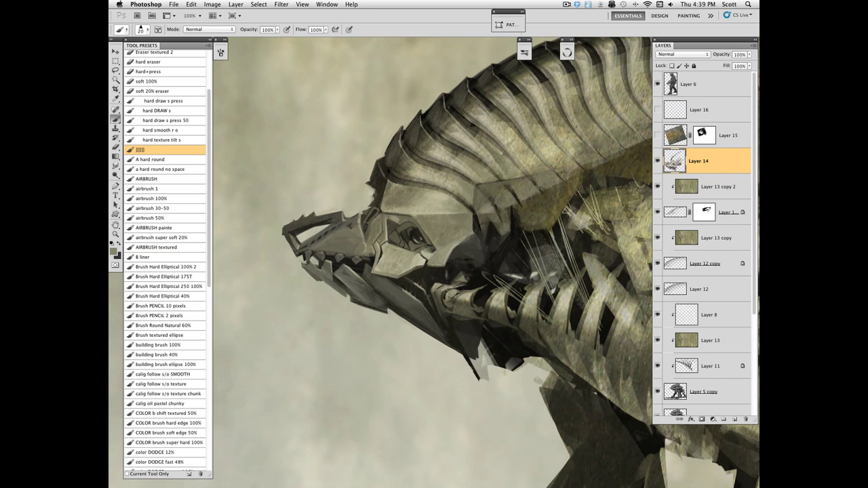
# Darken the lower rear corner of the head plate and the gap behind it with sampled shadow tones.
pyautogui.keyDown('alt'); pyautogui.click(478, 279); pyautogui.keyUp('alt')
pyautogui.keyDown('alt'); pyautogui.click(409, 306); pyautogui.keyUp('alt')
pyautogui.keyDown('alt'); pyautogui.click(468, 238); pyautogui.keyUp('alt')
pyautogui.moveTo(470, 240); pyautogui.dragTo(475, 245)
pyautogui.press(']')
pyautogui.keyDown('alt'); pyautogui.click(496, 254); pyautogui.keyUp('alt')
pyautogui.press(']')
pyautogui.press('[')
pyautogui.press('[')
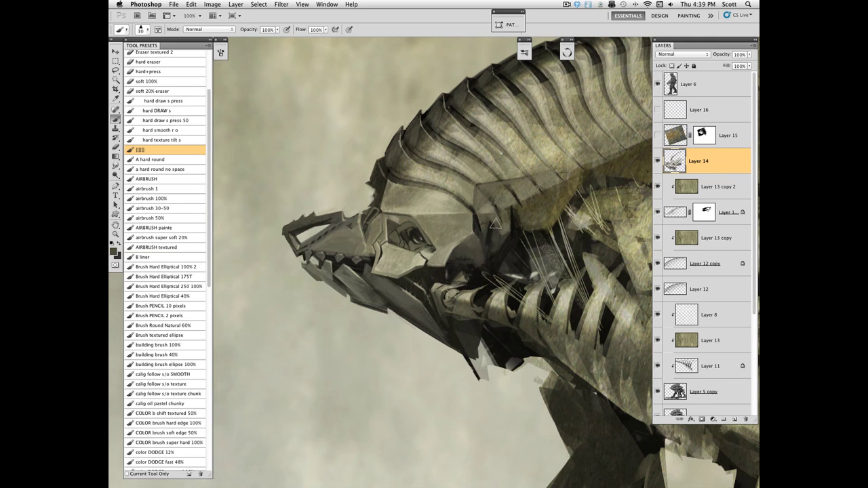
# Shade the plate directly behind the head with sampled olive tones and a 30-pixel brush.
pyautogui.keyDown('alt'); pyautogui.click(511, 220); pyautogui.keyUp('alt')
pyautogui.keyDown('alt'); pyautogui.click(508, 230); pyautogui.keyUp('alt')
pyautogui.moveTo(512, 210)
pyautogui.mouseDown()
pyautogui.moveTo(513, 239)
pyautogui.moveTo(492, 260)
pyautogui.mouseUp()
pyautogui.keyDown('alt'); pyautogui.click(494, 254); pyautogui.keyUp('alt')
pyautogui.keyDown('alt'); pyautogui.click(510, 261); pyautogui.keyUp('alt')
# Define the rear edge of the head plate with a thin dark line using a 5-pixel brush.
pyautogui.press('[')
pyautogui.press('[')
pyautogui.keyDown('alt'); pyautogui.click(484, 219); pyautogui.keyUp('alt')
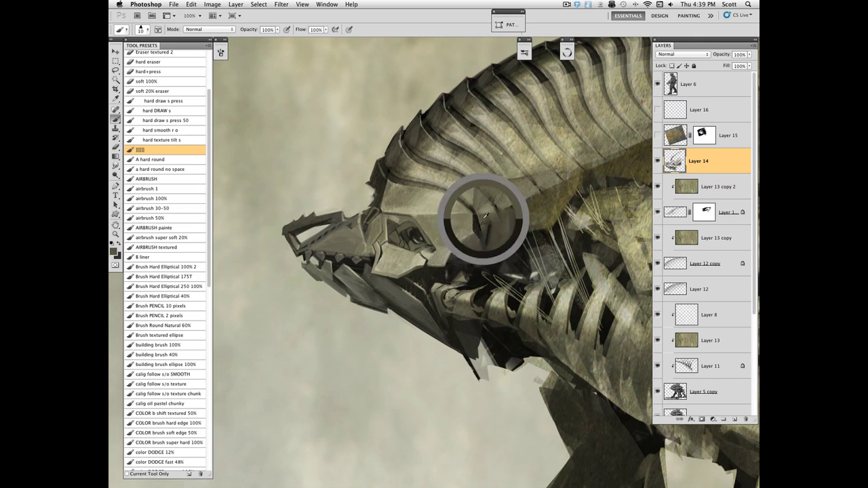
pyautogui.press('[')
pyautogui.press('[')
pyautogui.press('[')
pyautogui.press('[')
pyautogui.press('[')
pyautogui.moveTo(475, 214)
pyautogui.mouseDown()
pyautogui.moveTo(480, 238)
pyautogui.moveTo(476, 231)
pyautogui.mouseUp()
# Hatch fine dark strokes across the lower rear corner of the head plate in sampled tones.
pyautogui.keyDown('alt'); pyautogui.click(439, 206); pyautogui.keyUp('alt')
pyautogui.keyDown('alt'); pyautogui.click(481, 276); pyautogui.keyUp('alt')
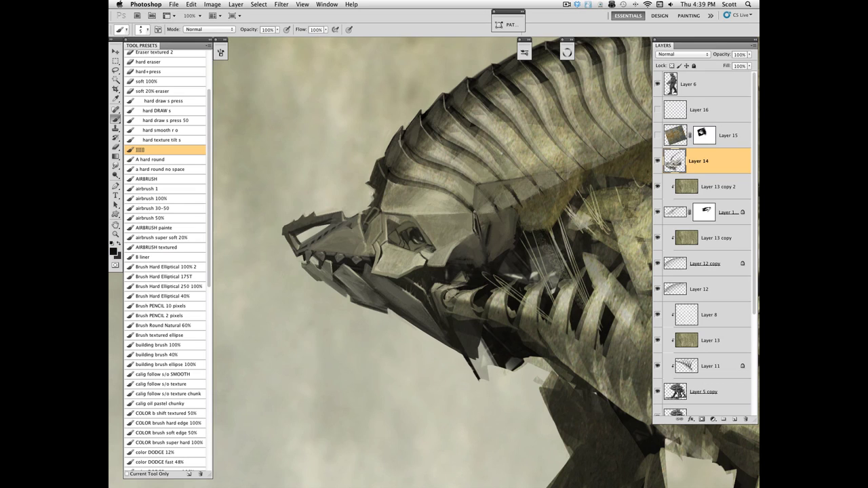
pyautogui.keyDown('alt'); pyautogui.click(469, 227); pyautogui.keyUp('alt')
pyautogui.moveTo(450, 279); pyautogui.dragTo(450, 259)
pyautogui.keyDown('alt'); pyautogui.click(471, 255); pyautogui.keyUp('alt')
pyautogui.moveTo(476, 267); pyautogui.dragTo(470, 284)
# Darken the gap under the cheek plate with sampled shadow tones and a 10-pixel brush.
pyautogui.keyDown('alt'); pyautogui.click(437, 279); pyautogui.keyUp('alt')
pyautogui.press(']')
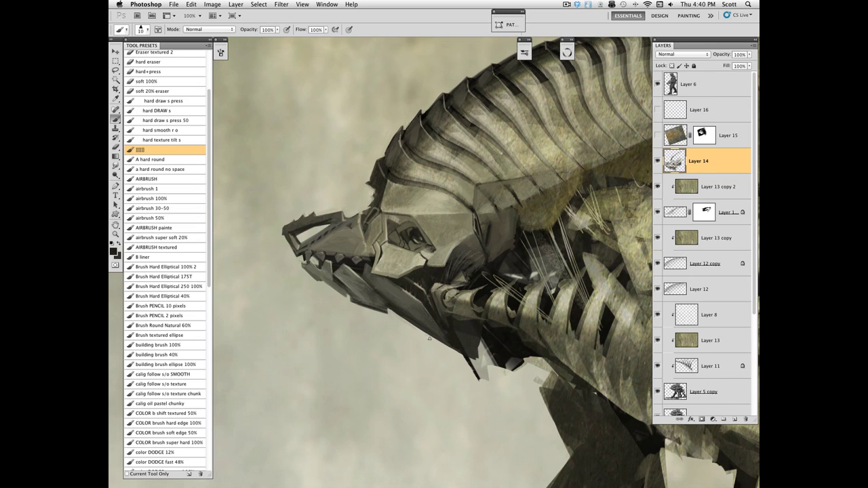
pyautogui.keyDown('alt'); pyautogui.click(416, 274); pyautogui.keyUp('alt')
pyautogui.keyDown('alt'); pyautogui.click(424, 273); pyautogui.keyUp('alt')
pyautogui.keyDown('alt'); pyautogui.click(423, 278); pyautogui.keyUp('alt')
pyautogui.keyDown('alt'); pyautogui.click(436, 271); pyautogui.keyUp('alt')
pyautogui.moveTo(411, 272)
pyautogui.mouseDown()
pyautogui.moveTo(445, 268)
pyautogui.moveTo(413, 274)
pyautogui.mouseUp()
pyautogui.keyDown('alt'); pyautogui.click(438, 271); pyautogui.keyUp('alt')
# Blend the underside of the head plate into the jaw hinge with sampled mid and dark tones.
pyautogui.keyDown('alt'); pyautogui.click(471, 247); pyautogui.keyUp('alt')
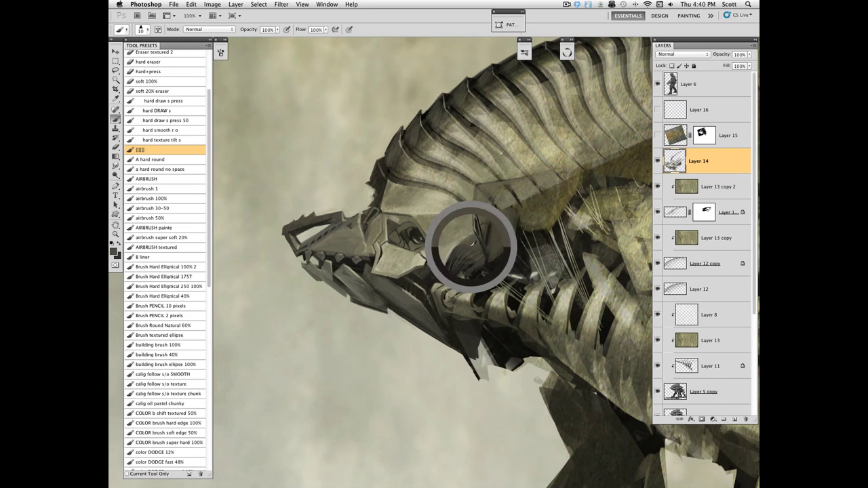
pyautogui.press(']')
pyautogui.press('[')
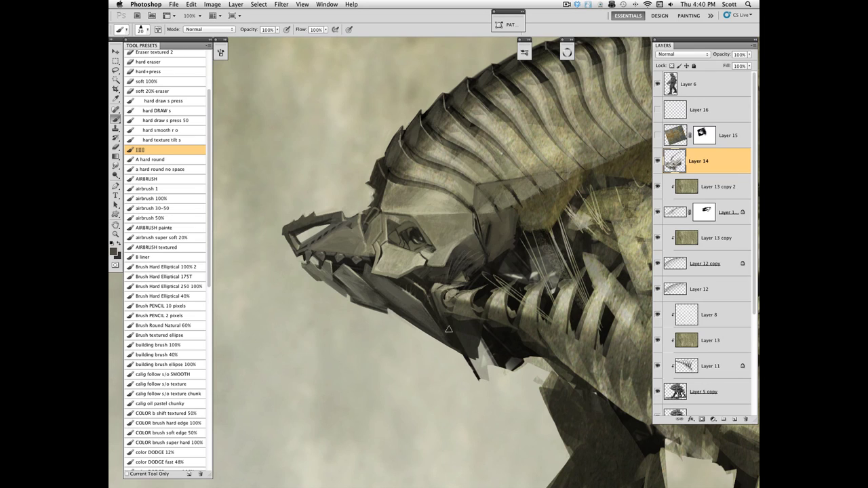
pyautogui.keyDown('alt'); pyautogui.click(452, 282); pyautogui.keyUp('alt')
pyautogui.moveTo(439, 278); pyautogui.dragTo(449, 278)
pyautogui.keyDown('alt'); pyautogui.click(452, 263); pyautogui.keyUp('alt')
pyautogui.keyDown('alt'); pyautogui.click(478, 281); pyautogui.keyUp('alt')
# Reshape the strap at the jaw hinge and darken the area below it with sampled tones.
pyautogui.press(']')
pyautogui.keyDown('alt'); pyautogui.click(428, 283); pyautogui.keyUp('alt')
pyautogui.keyDown('alt'); pyautogui.click(441, 283); pyautogui.keyUp('alt')
pyautogui.keyDown('alt'); pyautogui.click(427, 282); pyautogui.keyUp('alt')
pyautogui.keyDown('alt'); pyautogui.click(445, 271); pyautogui.keyUp('alt')
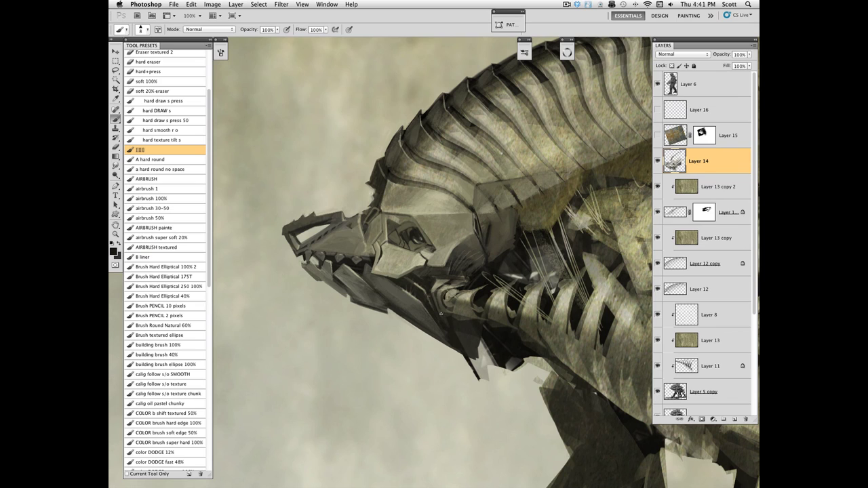
pyautogui.keyDown('alt'); pyautogui.click(442, 307); pyautogui.keyUp('alt')
pyautogui.keyDown('alt'); pyautogui.click(452, 318); pyautogui.keyUp('alt')
pyautogui.keyDown('alt'); pyautogui.click(446, 311); pyautogui.keyUp('alt')
pyautogui.press(']')
pyautogui.press(']')
pyautogui.press(']')
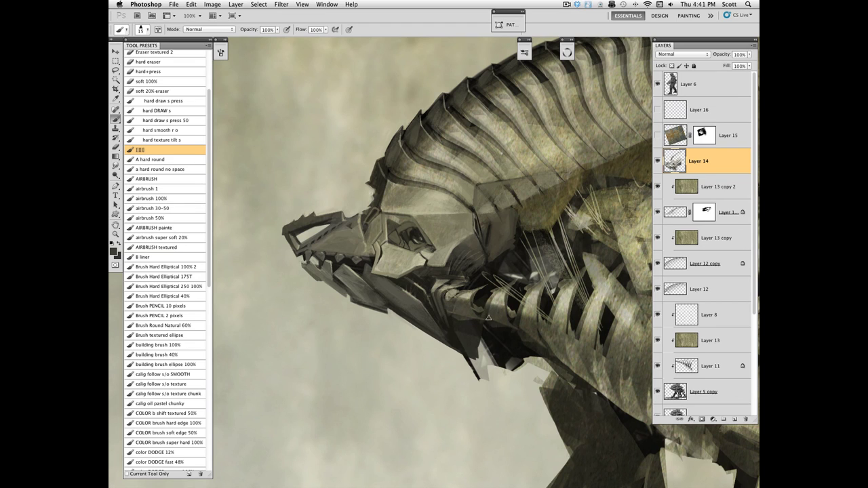
# Shade the first neck ribs behind the jaw hinge with sampled light and dark tones using a 20-pixel brush.
pyautogui.keyDown('alt'); pyautogui.click(497, 302); pyautogui.keyUp('alt')
pyautogui.press('[')
pyautogui.press('[')
pyautogui.press(']')
pyautogui.press(']')
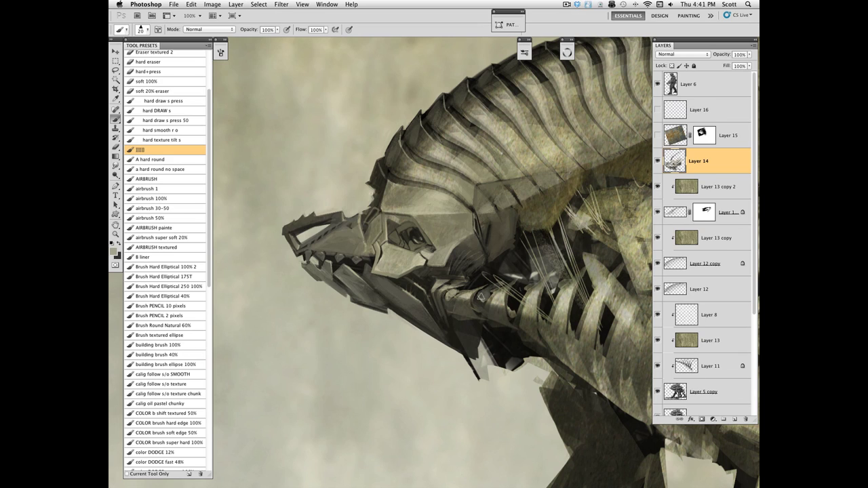
pyautogui.keyDown('alt'); pyautogui.click(513, 308); pyautogui.keyUp('alt')
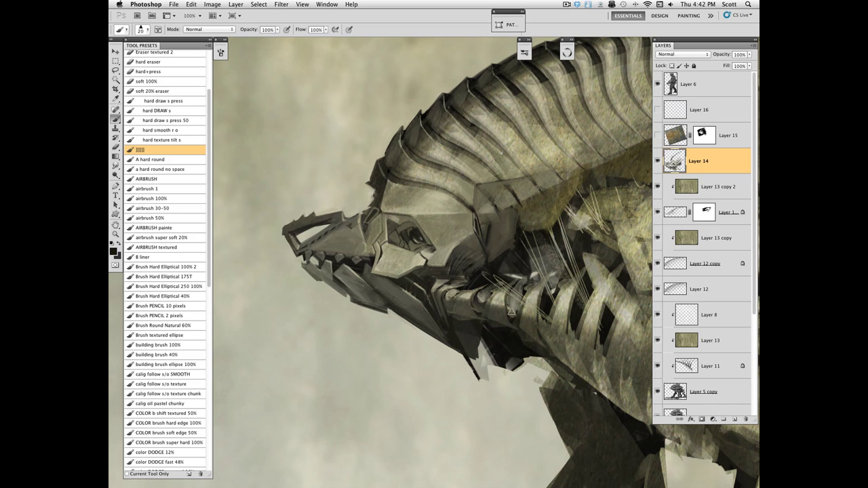
pyautogui.moveTo(509, 304)
pyautogui.mouseDown()
pyautogui.moveTo(516, 309)
pyautogui.moveTo(479, 306)
pyautogui.mouseUp()
pyautogui.keyDown('alt'); pyautogui.click(460, 312); pyautogui.keyUp('alt')
pyautogui.moveTo(519, 319); pyautogui.dragTo(513, 314)
# Paint the rear part of the lower jaw plate as a smooth dark surface below the neck ribs.
pyautogui.keyDown('alt'); pyautogui.click(471, 344); pyautogui.keyUp('alt')
pyautogui.press('[')
pyautogui.press('[')
pyautogui.keyDown('alt'); pyautogui.click(445, 322); pyautogui.keyUp('alt')
pyautogui.moveTo(445, 323); pyautogui.dragTo(467, 337)
pyautogui.keyDown('alt'); pyautogui.click(458, 315); pyautogui.keyUp('alt')
pyautogui.keyDown('alt'); pyautogui.click(437, 311); pyautogui.keyUp('alt')
pyautogui.press(']')
pyautogui.press(']')
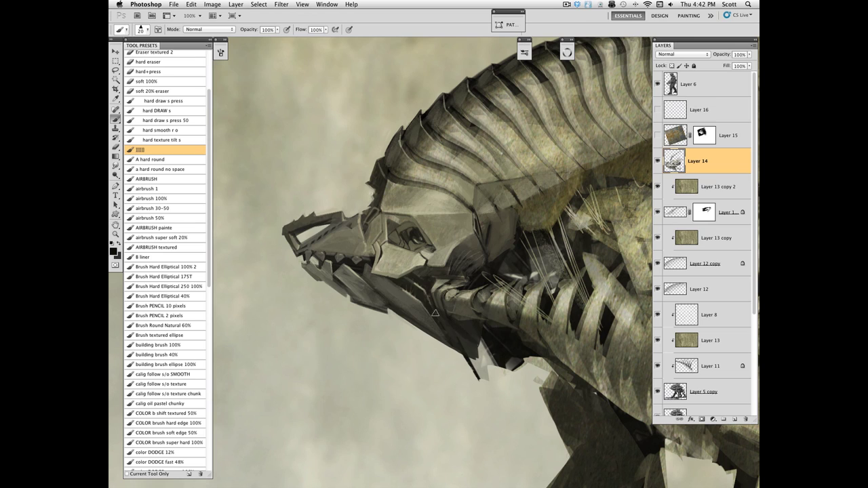
pyautogui.keyDown('alt'); pyautogui.click(449, 329); pyautogui.keyUp('alt')
pyautogui.moveTo(428, 305); pyautogui.dragTo(467, 342)
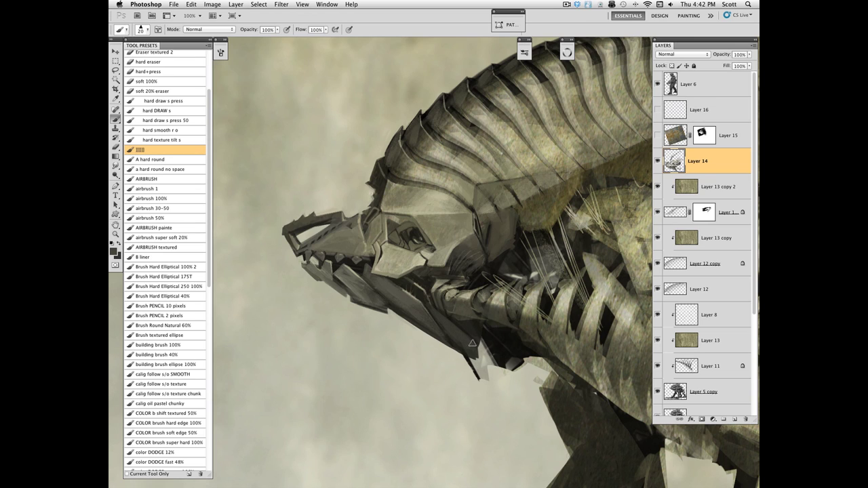
# Fill the area behind the lower jaw plate with dark sampled tones to start an overlapping throat plate.
pyautogui.keyDown('alt'); pyautogui.click(492, 339); pyautogui.keyUp('alt')
pyautogui.moveTo(449, 332)
pyautogui.mouseDown()
pyautogui.moveTo(479, 362)
pyautogui.moveTo(479, 378)
pyautogui.moveTo(483, 353)
pyautogui.moveTo(470, 362)
pyautogui.moveTo(484, 349)
pyautogui.moveTo(514, 357)
pyautogui.mouseUp()
pyautogui.keyDown('alt'); pyautogui.click(456, 332); pyautogui.keyUp('alt')
pyautogui.keyDown('alt'); pyautogui.click(481, 358); pyautogui.keyUp('alt')
pyautogui.press(']')
pyautogui.press(']')
pyautogui.press('[')
pyautogui.keyDown('alt'); pyautogui.click(468, 350); pyautogui.keyUp('alt')
pyautogui.keyDown('alt'); pyautogui.click(477, 358); pyautogui.keyUp('alt')
# Shape the pointed throat plate behind the jaw with long diagonal strokes in a sampled grey tone.
pyautogui.press('[')
pyautogui.press('[')
pyautogui.press('[')
pyautogui.keyDown('alt'); pyautogui.click(460, 332); pyautogui.keyUp('alt')
pyautogui.press(']')
pyautogui.press(']')
pyautogui.press(']')
pyautogui.moveTo(475, 328); pyautogui.dragTo(509, 355)
pyautogui.moveTo(487, 340); pyautogui.dragTo(515, 367)
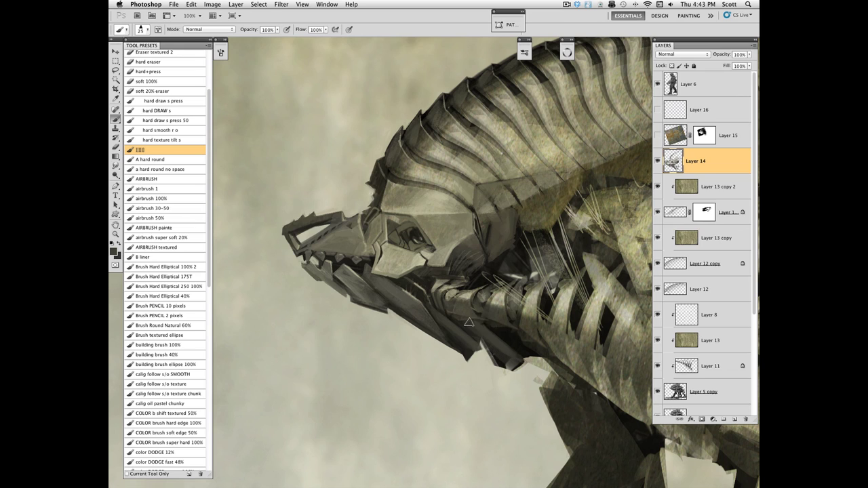
# Paint the band between the throat plates and the neck ribs with long diagonal strokes in sampled tones.
pyautogui.keyDown('alt'); pyautogui.click(522, 353); pyautogui.keyUp('alt')
pyautogui.moveTo(472, 322)
pyautogui.mouseDown()
pyautogui.moveTo(490, 329)
pyautogui.moveTo(463, 322)
pyautogui.mouseUp()
pyautogui.moveTo(457, 319); pyautogui.dragTo(533, 351)
pyautogui.keyDown('alt'); pyautogui.click(484, 331); pyautogui.keyUp('alt')
pyautogui.press(']')
pyautogui.press(']')
pyautogui.moveTo(494, 325)
pyautogui.mouseDown()
pyautogui.moveTo(525, 337)
pyautogui.moveTo(509, 334)
pyautogui.moveTo(517, 354)
pyautogui.moveTo(492, 341)
pyautogui.moveTo(517, 357)
pyautogui.moveTo(504, 347)
pyautogui.moveTo(516, 337)
pyautogui.moveTo(546, 356)
pyautogui.mouseUp()
# Model the surface of the rear throat plate with sampled grey and shadow tones using a smaller brush.
pyautogui.keyDown('alt'); pyautogui.click(494, 324); pyautogui.keyUp('alt')
pyautogui.press('[')
pyautogui.press('[')
pyautogui.keyDown('alt'); pyautogui.click(483, 347); pyautogui.keyUp('alt')
pyautogui.keyDown('alt'); pyautogui.click(526, 344); pyautogui.keyUp('alt')
pyautogui.moveTo(517, 332)
pyautogui.mouseDown()
pyautogui.moveTo(493, 324)
pyautogui.moveTo(544, 344)
pyautogui.moveTo(502, 350)
pyautogui.mouseUp()
pyautogui.keyDown('alt'); pyautogui.click(495, 346); pyautogui.keyUp('alt')
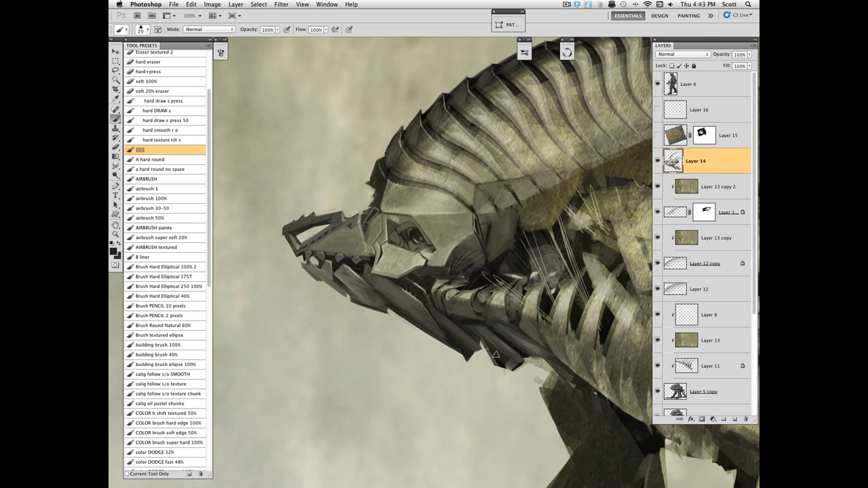
# Sharpen the lower edge of the rear throat plate with a fine brush.
pyautogui.keyDown('alt'); pyautogui.click(488, 359); pyautogui.keyUp('alt')
pyautogui.press('[')
pyautogui.press('[')
pyautogui.press('[')
pyautogui.moveTo(481, 344); pyautogui.dragTo(507, 369)
pyautogui.press(']')
pyautogui.press(']')
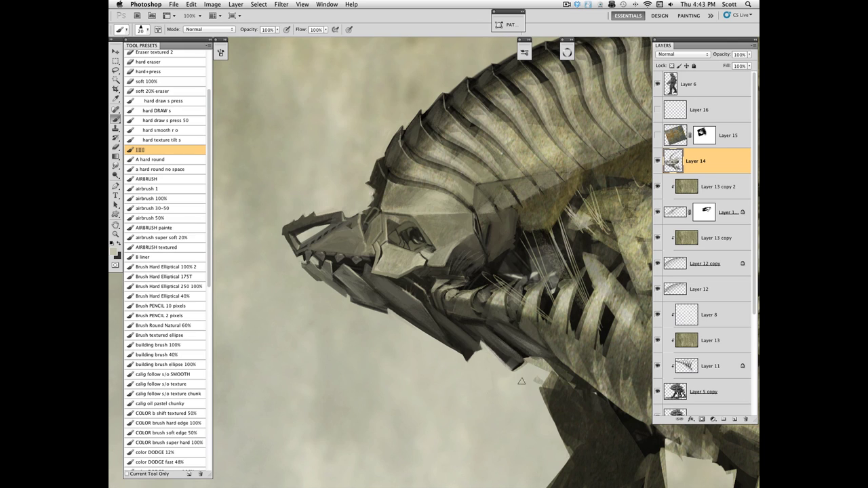
# Clean up the background around the throat plate tips with sampled tones and save the painting.
pyautogui.keyDown('alt'); pyautogui.click(496, 347); pyautogui.keyUp('alt')
pyautogui.press('[')
pyautogui.moveTo(480, 341)
pyautogui.mouseDown()
pyautogui.moveTo(508, 366)
pyautogui.moveTo(546, 365)
pyautogui.moveTo(536, 381)
pyautogui.moveTo(559, 359)
pyautogui.moveTo(572, 378)
pyautogui.moveTo(556, 400)
pyautogui.moveTo(582, 412)
pyautogui.moveTo(539, 411)
pyautogui.mouseUp()
pyautogui.keyDown('alt'); pyautogui.click(513, 367); pyautogui.keyUp('alt')
pyautogui.keyDown('alt'); pyautogui.click(510, 374); pyautogui.keyUp('alt')
pyautogui.press(']')
pyautogui.keyDown('alt'); pyautogui.click(555, 369); pyautogui.keyUp('alt')
pyautogui.press(']')
pyautogui.press('super+s')
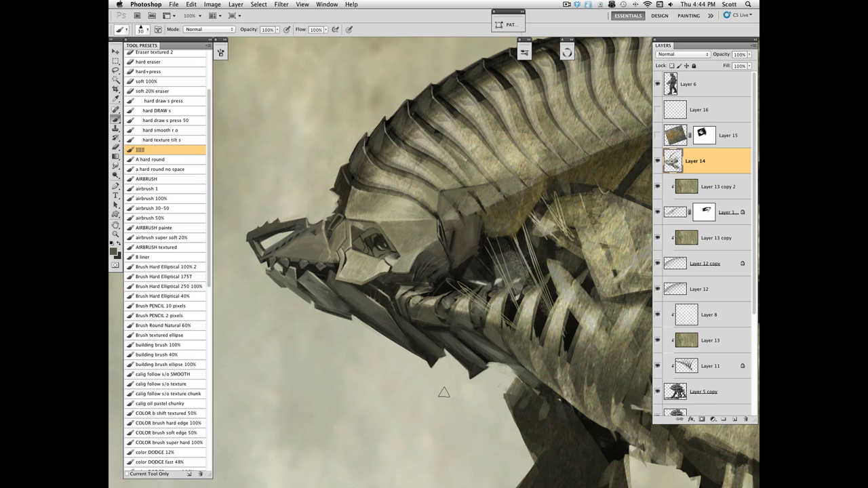
# Paint over the yellowish patch beneath the crest and the shoulder plate's front edge with a sampled olive tone.
pyautogui.keyDown('alt'); pyautogui.click(513, 235); pyautogui.keyUp('alt')
pyautogui.moveTo(502, 222); pyautogui.dragTo(526, 198)
pyautogui.moveTo(533, 195)
pyautogui.mouseDown()
pyautogui.moveTo(507, 244)
pyautogui.moveTo(519, 222)
pyautogui.moveTo(527, 241)
pyautogui.moveTo(540, 220)
pyautogui.moveTo(614, 239)
pyautogui.moveTo(560, 234)
pyautogui.mouseUp()
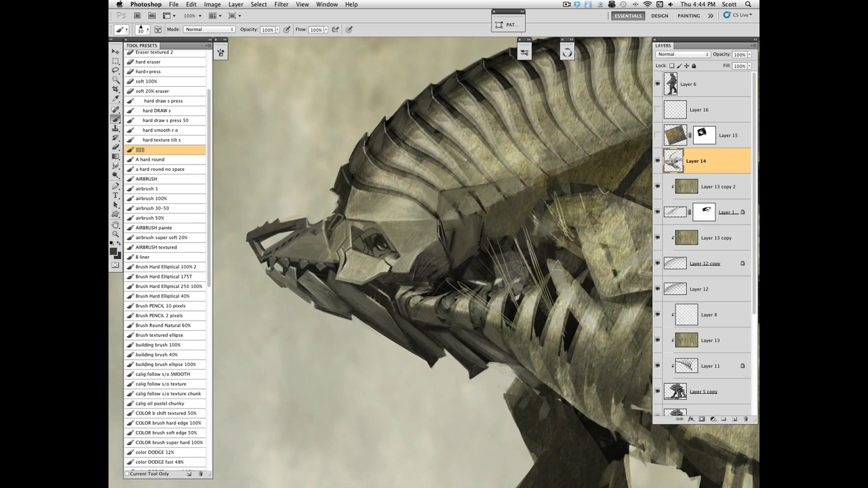
# Darken the upper ends of the pale neck ribs and the gaps below the shoulder plate using a 30-pixel brush.
pyautogui.moveTo(548, 266)
pyautogui.mouseDown()
pyautogui.moveTo(577, 302)
pyautogui.moveTo(573, 324)
pyautogui.mouseUp()
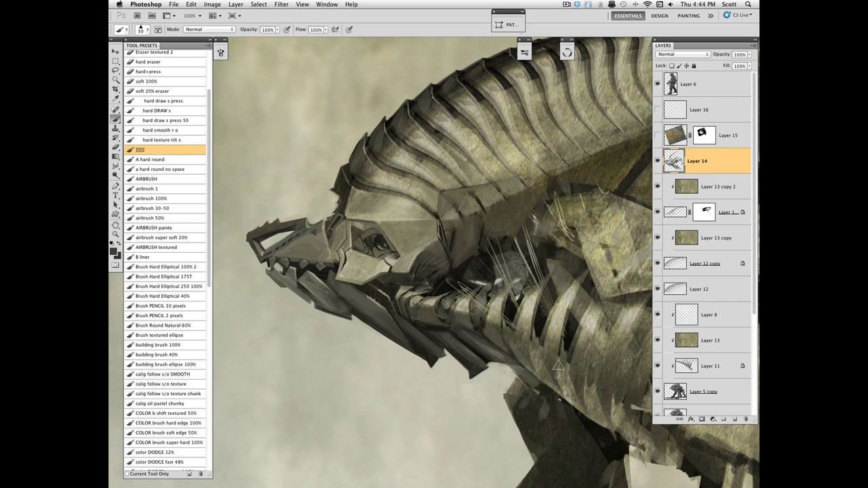
pyautogui.keyDown('alt'); pyautogui.click(571, 324); pyautogui.keyUp('alt')
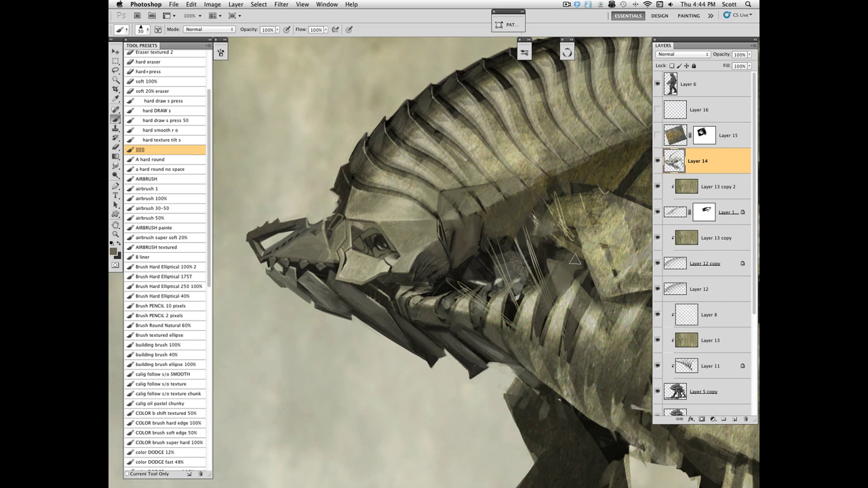
pyautogui.keyDown('alt'); pyautogui.click(551, 248); pyautogui.keyUp('alt')
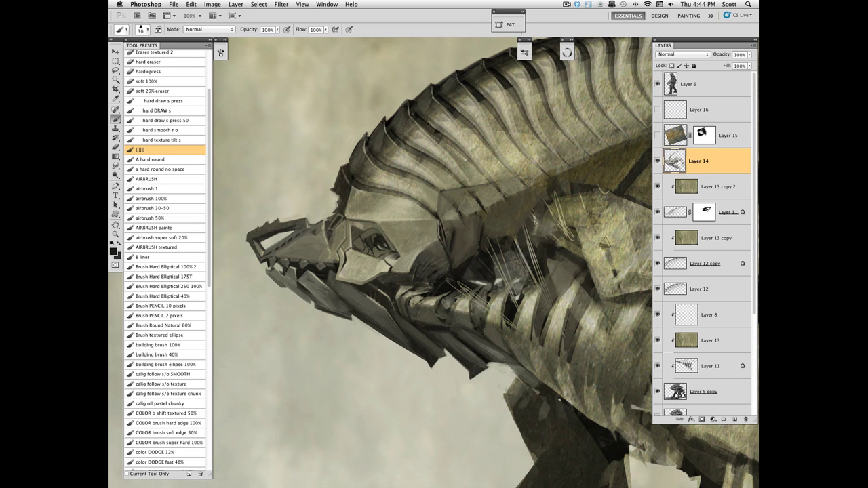
pyautogui.moveTo(609, 303); pyautogui.dragTo(638, 304)
# Define the shoulder plate's lower edge against the neck ribs with sampled light and dark tones.
pyautogui.keyDown('alt'); pyautogui.click(595, 312); pyautogui.keyUp('alt')
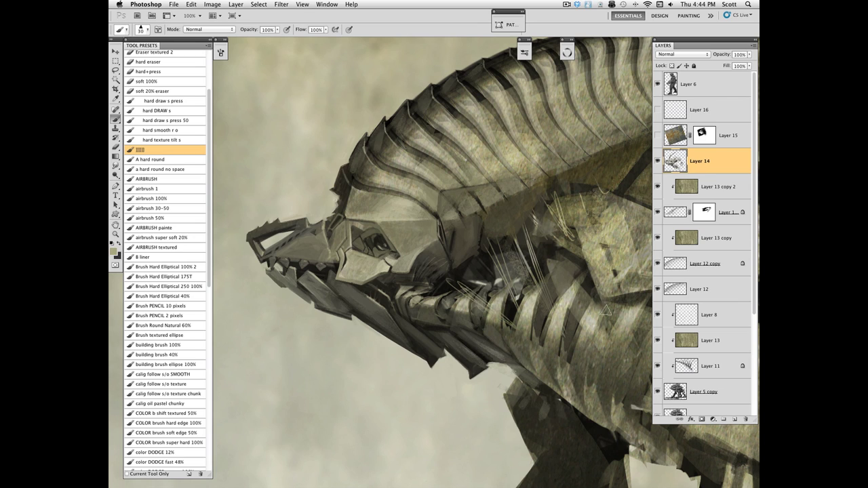
pyautogui.press('[')
pyautogui.press('[')
pyautogui.moveTo(598, 283)
pyautogui.mouseDown()
pyautogui.moveTo(616, 296)
pyautogui.moveTo(604, 304)
pyautogui.moveTo(616, 302)
pyautogui.moveTo(597, 300)
pyautogui.moveTo(592, 285)
pyautogui.moveTo(602, 310)
pyautogui.moveTo(609, 304)
pyautogui.moveTo(593, 306)
pyautogui.moveTo(644, 302)
pyautogui.mouseUp()
pyautogui.press('x')
pyautogui.keyDown('alt'); pyautogui.click(597, 298); pyautogui.keyUp('alt')
pyautogui.keyDown('alt'); pyautogui.click(609, 305); pyautogui.keyUp('alt')
pyautogui.press(']')
pyautogui.press(']')
pyautogui.press(']')
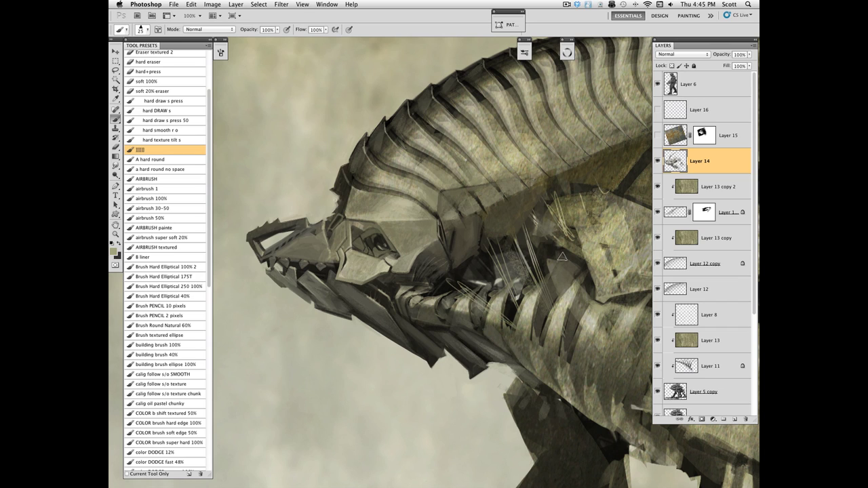
# Build an angular olive plate behind the neck wires and edge it with an 8-pixel brush.
pyautogui.press('x')
pyautogui.press(']')
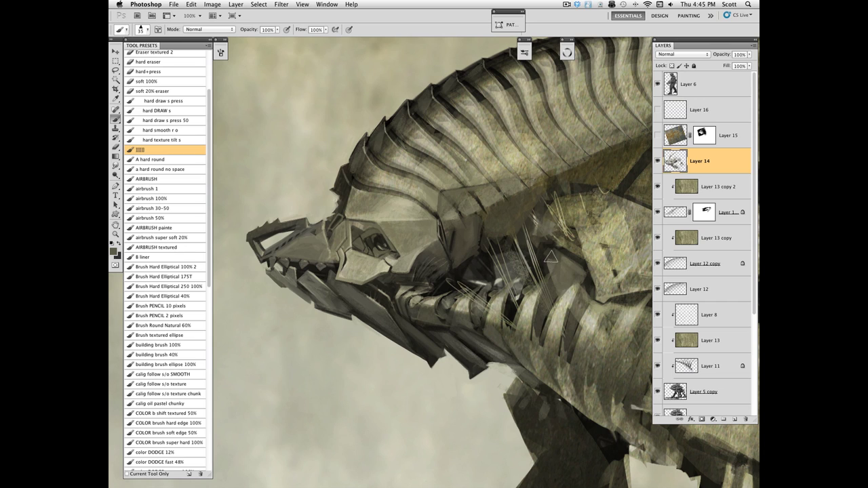
pyautogui.press('x')
pyautogui.press('[')
pyautogui.press('[')
pyautogui.press('[')
pyautogui.press('[')
pyautogui.press('[')
pyautogui.press('[')
pyautogui.press('[')
pyautogui.moveTo(545, 241); pyautogui.dragTo(583, 273)
# Refine the front neck segment and the lower edge of the cheek plate with small light and dark strokes.
pyautogui.moveTo(437, 292)
pyautogui.mouseDown()
pyautogui.moveTo(452, 248)
pyautogui.moveTo(433, 288)
pyautogui.moveTo(426, 281)
pyautogui.moveTo(456, 285)
pyautogui.mouseUp()
pyautogui.press('x')
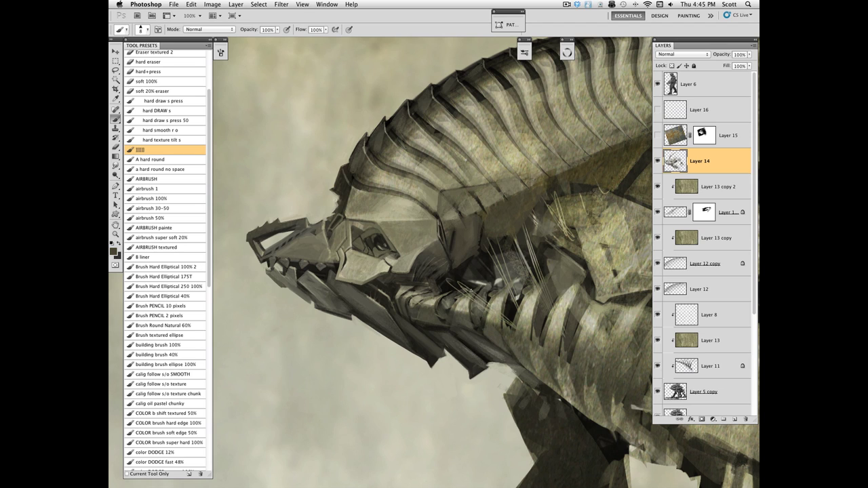
pyautogui.press('x')
pyautogui.press(']')
pyautogui.press(']')
pyautogui.press('x')
pyautogui.press('x')
pyautogui.moveTo(387, 284); pyautogui.dragTo(400, 287)
pyautogui.press('[')
pyautogui.press('[')
pyautogui.press('[')
pyautogui.press('x')
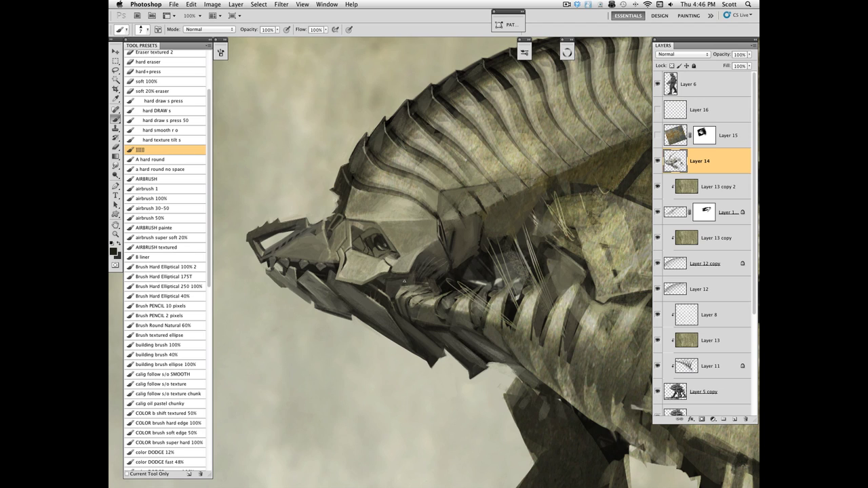
# Refine the front edge of the cheek plate where it meets the snout with small strokes in sampled light and dark tones.
pyautogui.keyDown('alt'); pyautogui.click(346, 263); pyautogui.keyUp('alt')
pyautogui.keyDown('alt'); pyautogui.click(341, 269); pyautogui.keyUp('alt')
pyautogui.keyDown('alt'); pyautogui.click(346, 269); pyautogui.keyUp('alt')
pyautogui.keyDown('alt'); pyautogui.click(342, 275); pyautogui.keyUp('alt')
pyautogui.moveTo(402, 341); pyautogui.dragTo(408, 359)
pyautogui.keyDown('alt'); pyautogui.click(345, 268); pyautogui.keyUp('alt')
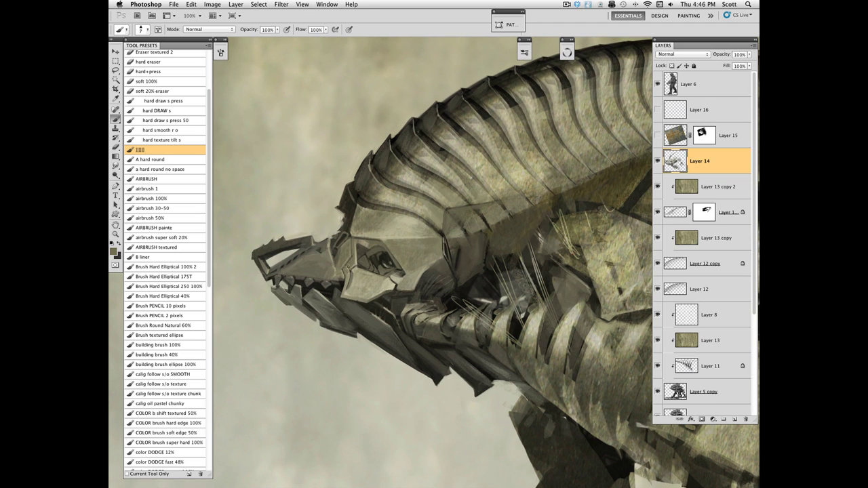
pyautogui.press('x')
pyautogui.press('x')
pyautogui.press('x')
pyautogui.moveTo(447, 396); pyautogui.dragTo(429, 396)
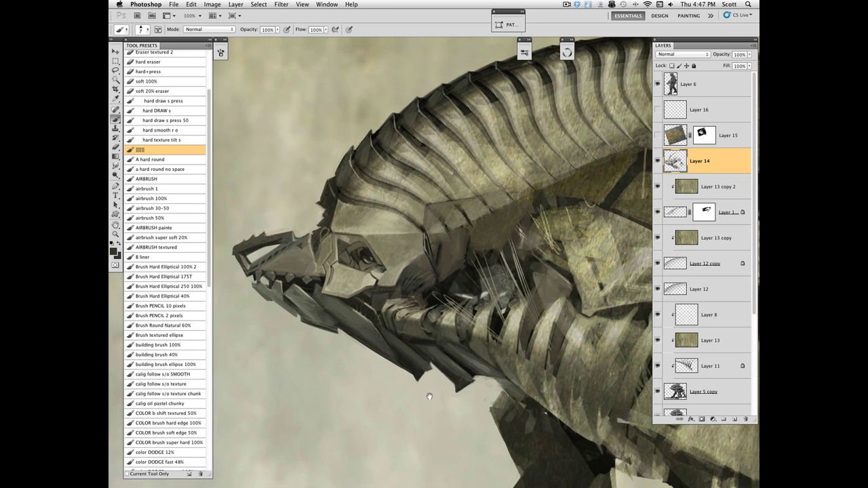
# Reshape the frontmost crest plate above the forehead using the sampled background colour and sampled crest tones.
pyautogui.moveTo(394, 227); pyautogui.dragTo(405, 218)
pyautogui.keyDown('alt'); pyautogui.click(253, 116); pyautogui.keyUp('alt')
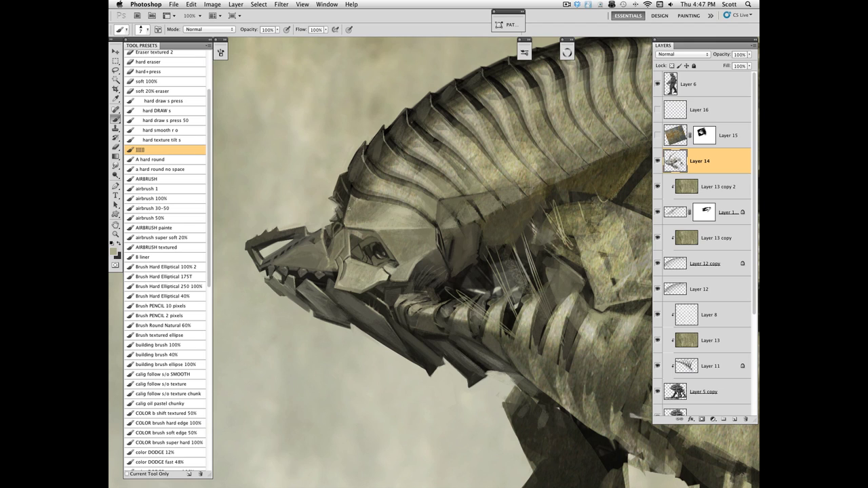
pyautogui.moveTo(362, 155); pyautogui.dragTo(350, 188)
pyautogui.press(']')
pyautogui.press(']')
pyautogui.press(']')
pyautogui.press(']')
pyautogui.press(']')
pyautogui.press(']')
pyautogui.keyDown('alt'); pyautogui.click(355, 165); pyautogui.keyUp('alt')
pyautogui.keyDown('alt'); pyautogui.click(350, 176); pyautogui.keyUp('alt')
pyautogui.press('[')
pyautogui.press('[')
pyautogui.keyDown('alt'); pyautogui.click(348, 186); pyautogui.keyUp('alt')
# Trim the outer outline of the front crest plate with the sampled background colour and a 9-pixel brush.
pyautogui.keyDown('alt'); pyautogui.click(296, 165); pyautogui.keyUp('alt')
pyautogui.press('[')
pyautogui.press('[')
pyautogui.press('[')
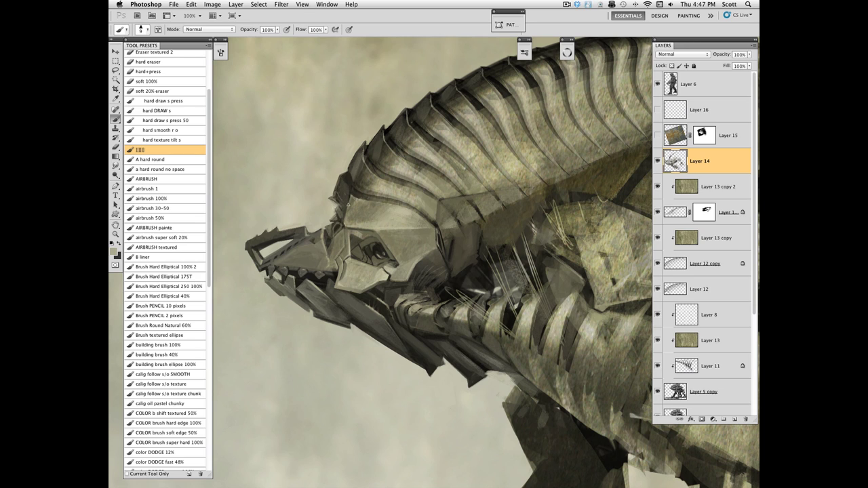
# Shade the faces and edges of the front crest plate with light and dark tones sampled from it.
pyautogui.keyDown('alt'); pyautogui.click(348, 193); pyautogui.keyUp('alt')
pyautogui.keyDown('alt'); pyautogui.click(350, 183); pyautogui.keyUp('alt')
pyautogui.keyDown('alt'); pyautogui.click(344, 179); pyautogui.keyUp('alt')
pyautogui.keyDown('alt'); pyautogui.click(345, 164); pyautogui.keyUp('alt')
# Sharpen the edges of the second crest plate and the forehead with sampled tones and an 8-pixel brush.
pyautogui.keyDown('alt'); pyautogui.click(378, 274); pyautogui.keyUp('alt')
pyautogui.keyDown('alt'); pyautogui.click(399, 213); pyautogui.keyUp('alt')
pyautogui.keyDown('alt'); pyautogui.click(360, 156); pyautogui.keyUp('alt')
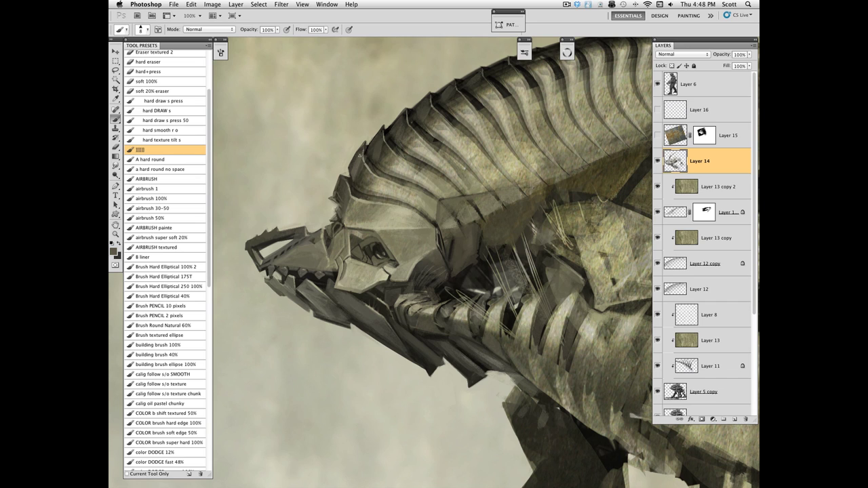
pyautogui.keyDown('alt'); pyautogui.click(365, 163); pyautogui.keyUp('alt')
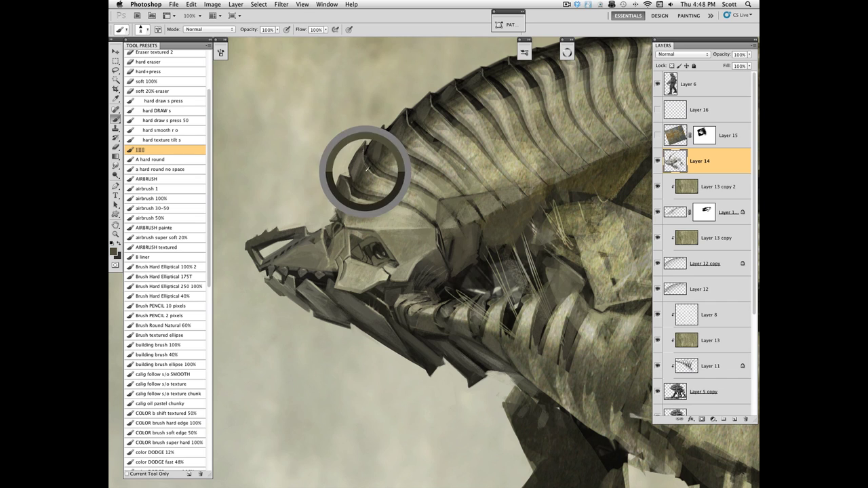
pyautogui.keyDown('alt'); pyautogui.click(375, 227); pyautogui.keyUp('alt')
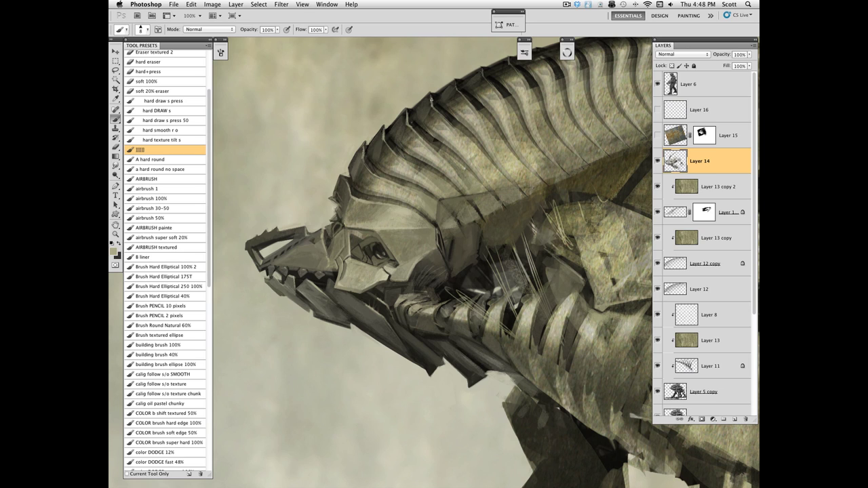
pyautogui.keyDown('alt'); pyautogui.click(435, 102); pyautogui.keyUp('alt')
# Show the rust texture on Layer 15 and view the whole painting at 50% without the interface panels.
pyautogui.moveTo(420, 387); pyautogui.dragTo(410, 372)
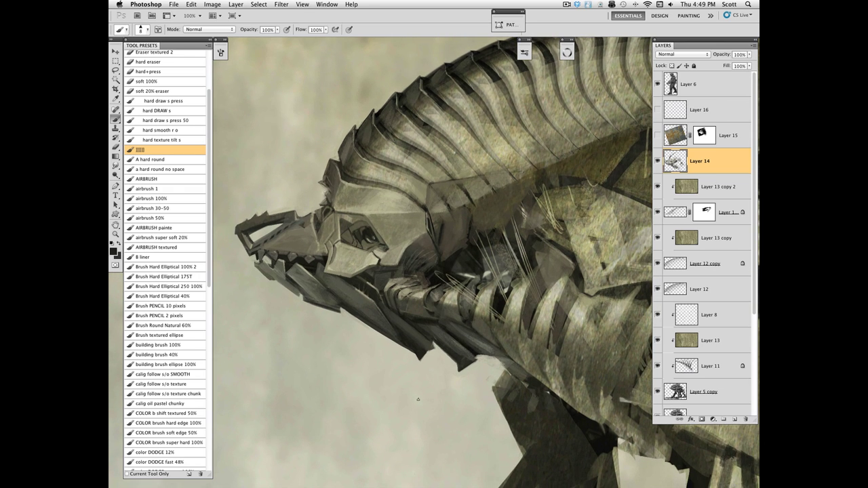
pyautogui.press('Tab')
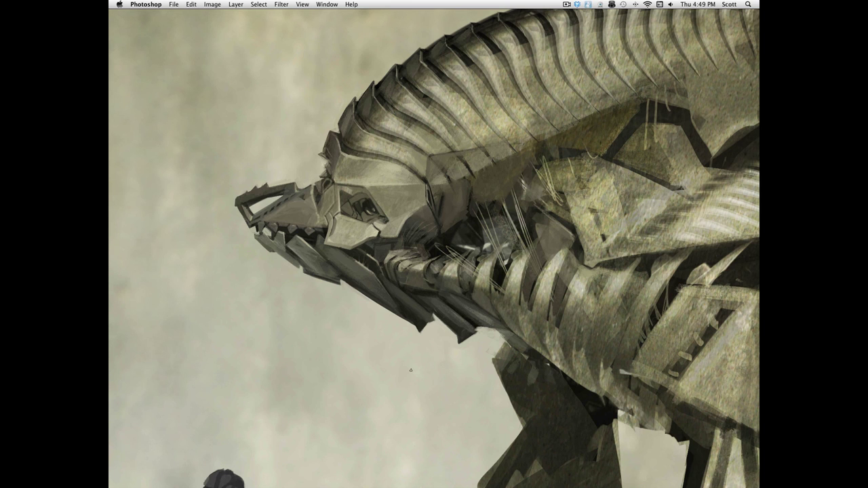
pyautogui.keyDown('alt'); pyautogui.click(411, 371); pyautogui.keyUp('alt')
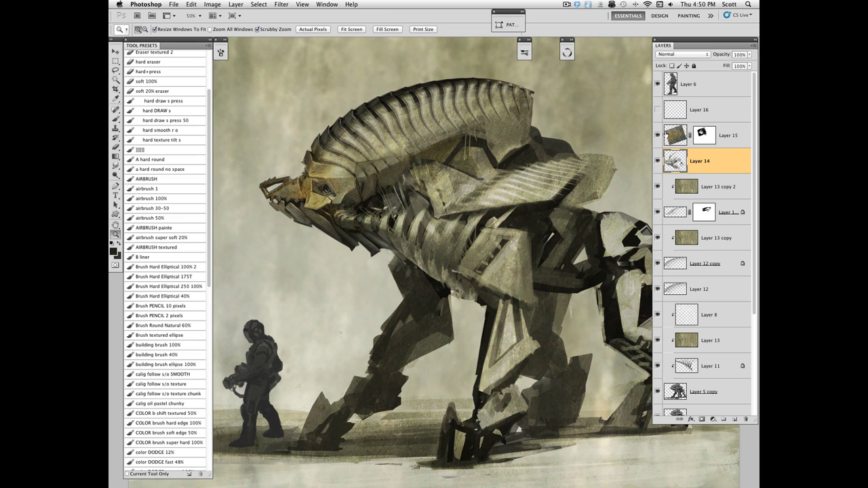
pyautogui.press('Tab')
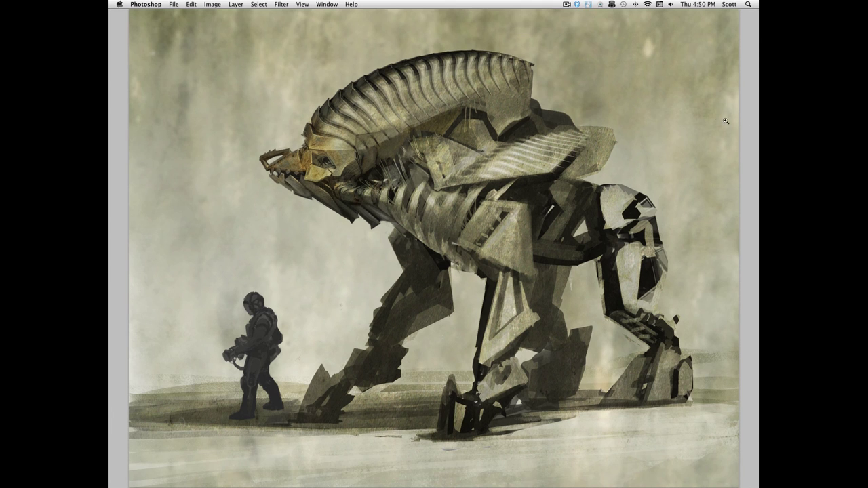